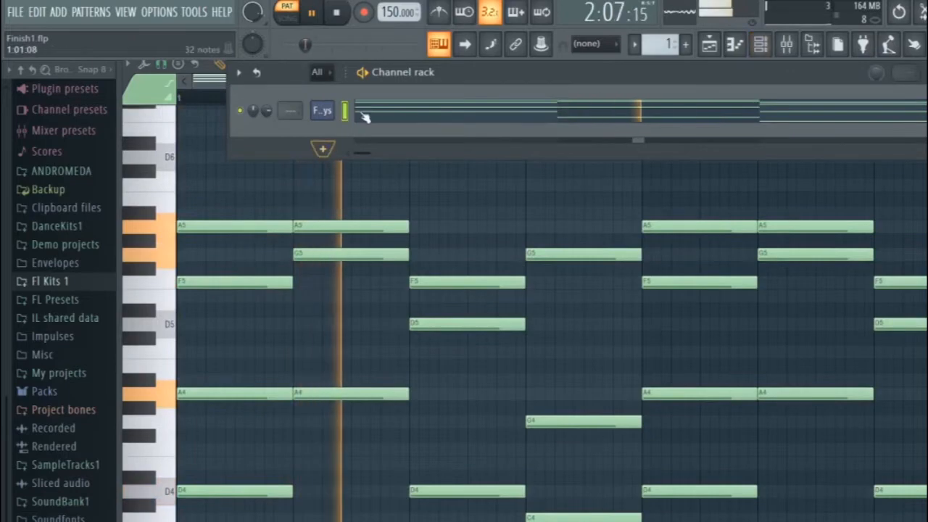
Step: Insert a Sytrus instrument channel into the channel rack and stop playback
{"action": "right_click", "coordinate": [326, 110]}
{"action": "mouse_move", "coordinate": [363, 209]}
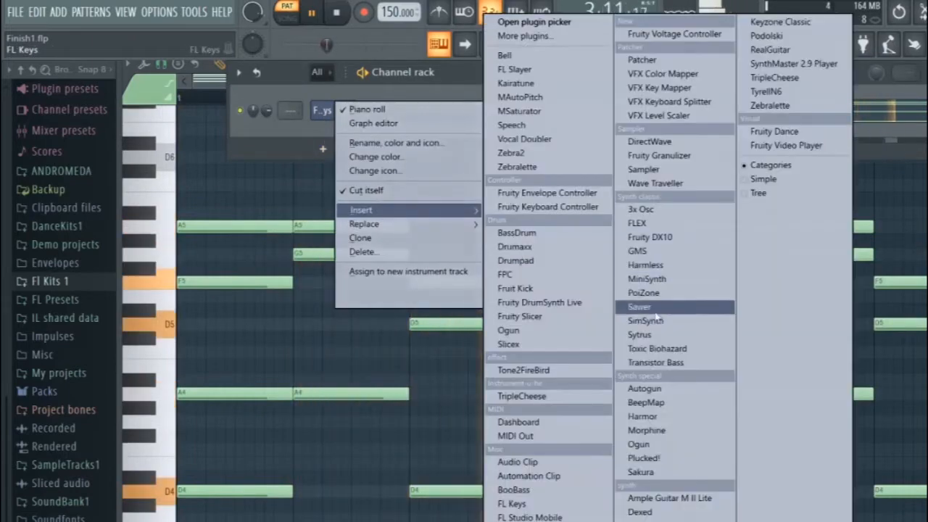
{"action": "left_click", "coordinate": [642, 335]}
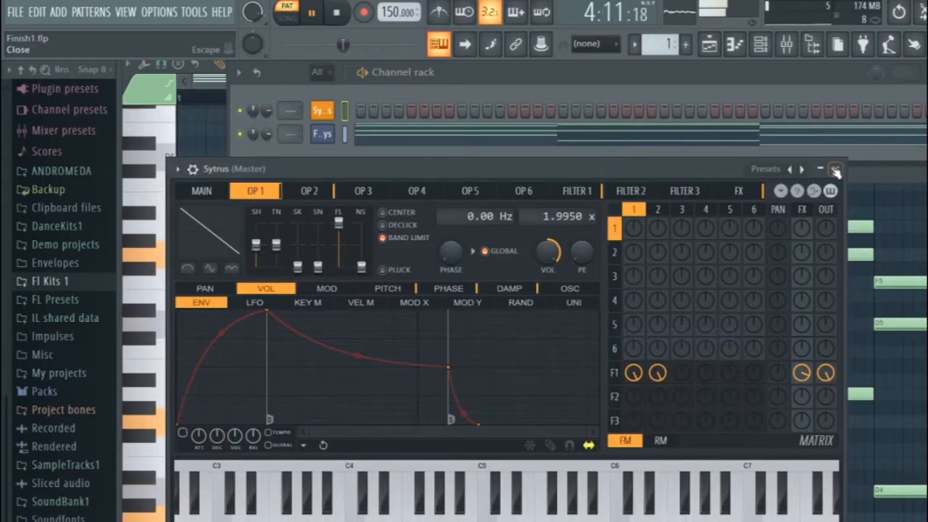
{"action": "left_click", "coordinate": [836, 170]}
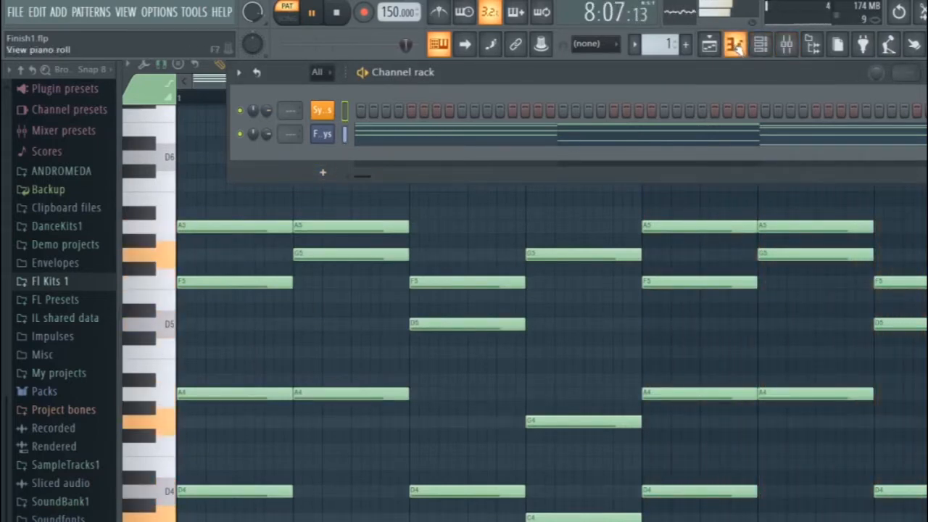
{"action": "key", "text": "space"}
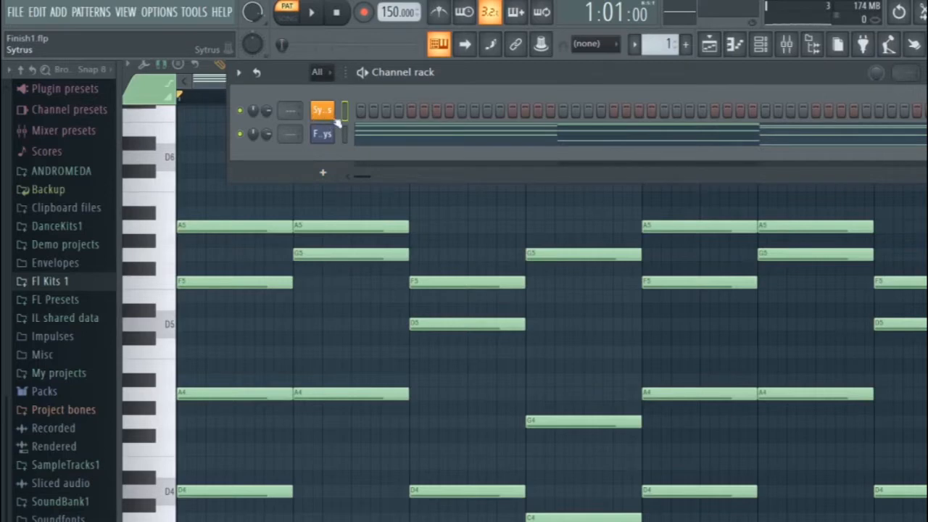
Step: Add a 3x Osc channel and set its oscillators to the sawtooth waveform
{"action": "left_click", "coordinate": [324, 174]}
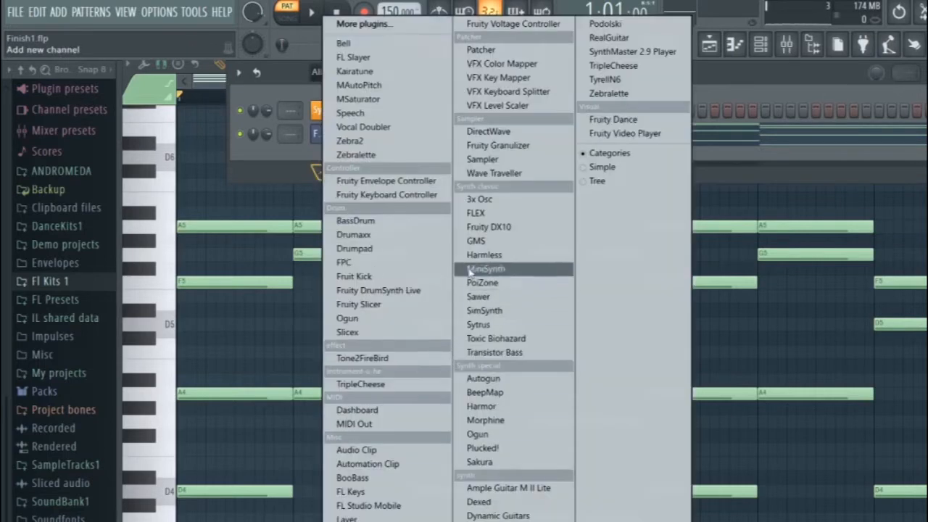
{"action": "left_click", "coordinate": [479, 202]}
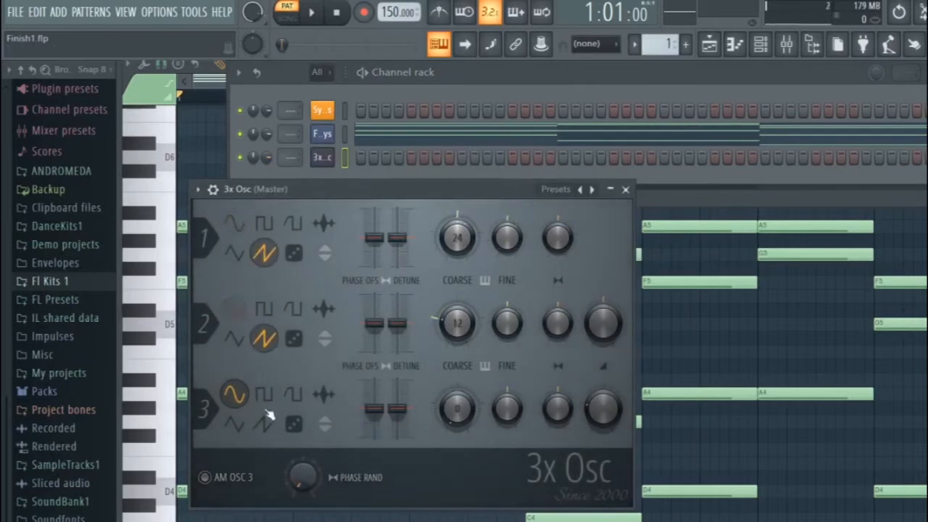
{"action": "left_click", "coordinate": [625, 190]}
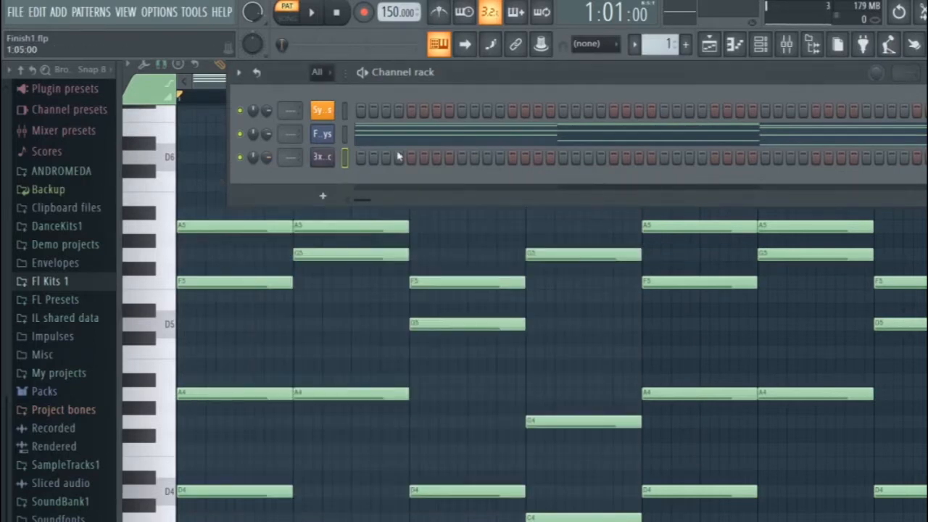
Step: Paste the chord notes into the 3x Osc channel and mute the FL Keys channel during playback
{"action": "left_click", "coordinate": [345, 158]}
{"action": "key", "text": "ctrl+v"}
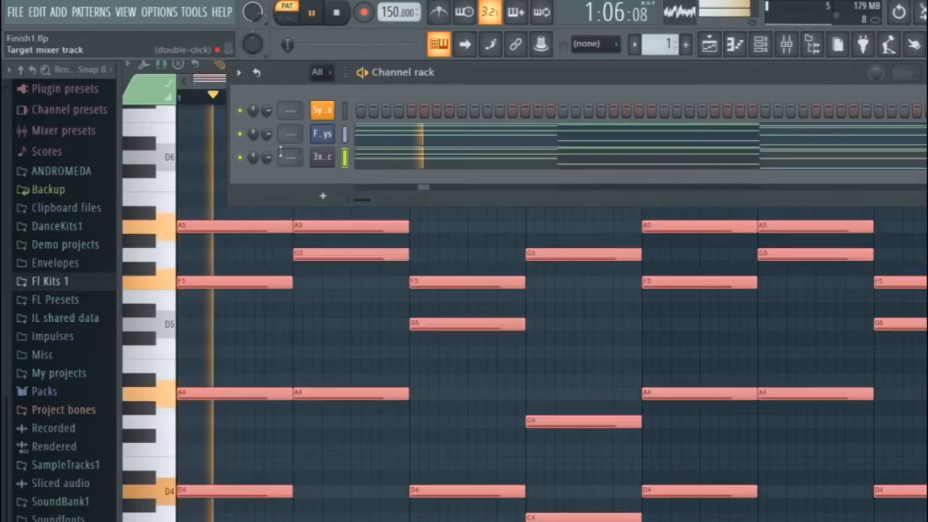
{"action": "key", "text": "space"}
{"action": "key", "text": "space"}
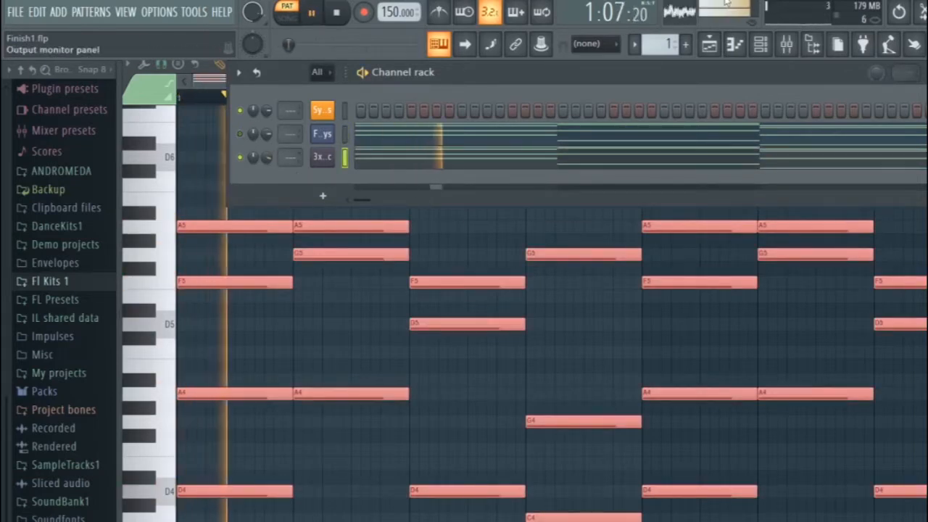
Step: Transpose the 3x Osc chord notes up one octave in the piano roll and play them briefly
{"action": "key", "text": "space"}
{"action": "left_click", "coordinate": [735, 45]}
{"action": "key", "text": "ctrl+Up"}
{"action": "key", "text": "space"}
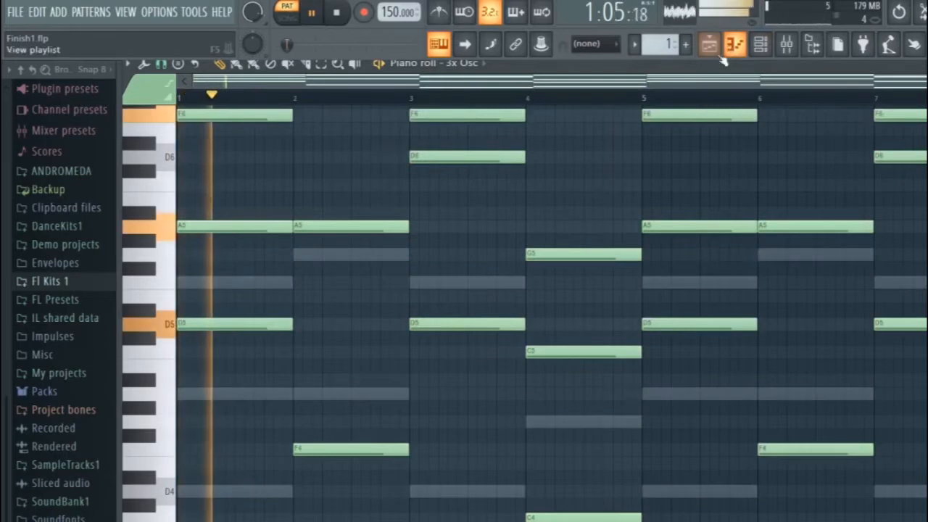
{"action": "key", "text": "space"}
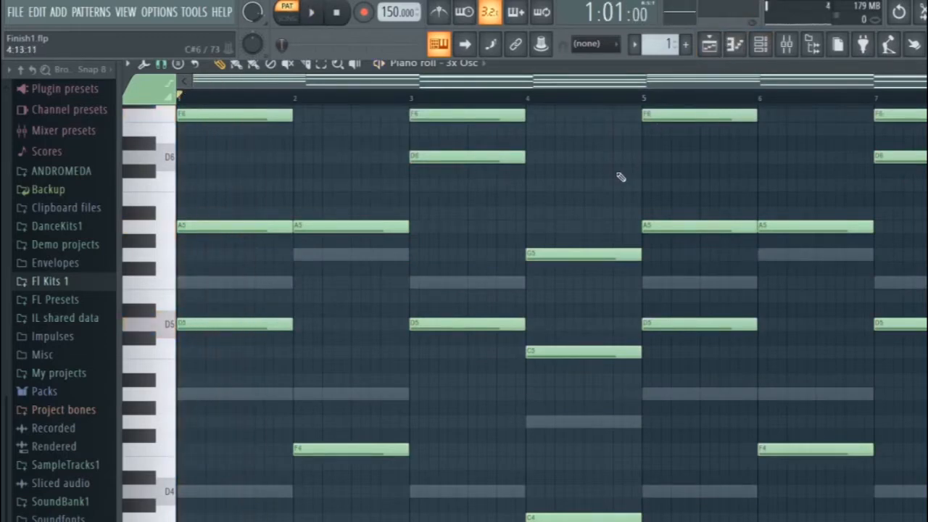
Step: Examine the raised 3x Osc chords in the piano roll and listen to the pattern
{"action": "scroll", "coordinate": [620, 177], "scroll_direction": "up", "scroll_amount": 8}
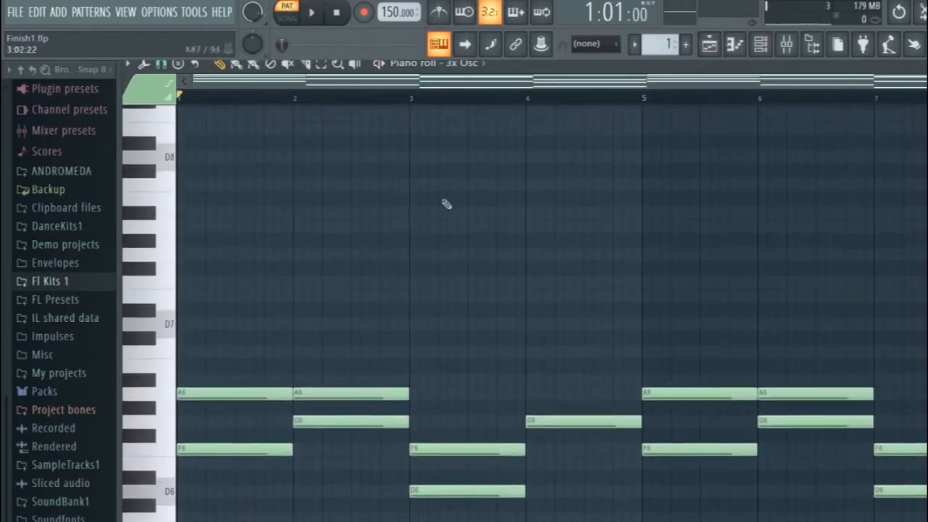
{"action": "scroll", "coordinate": [457, 218], "scroll_direction": "down", "scroll_amount": 8}
{"action": "scroll", "coordinate": [640, 297], "scroll_direction": "down", "scroll_amount": 2}
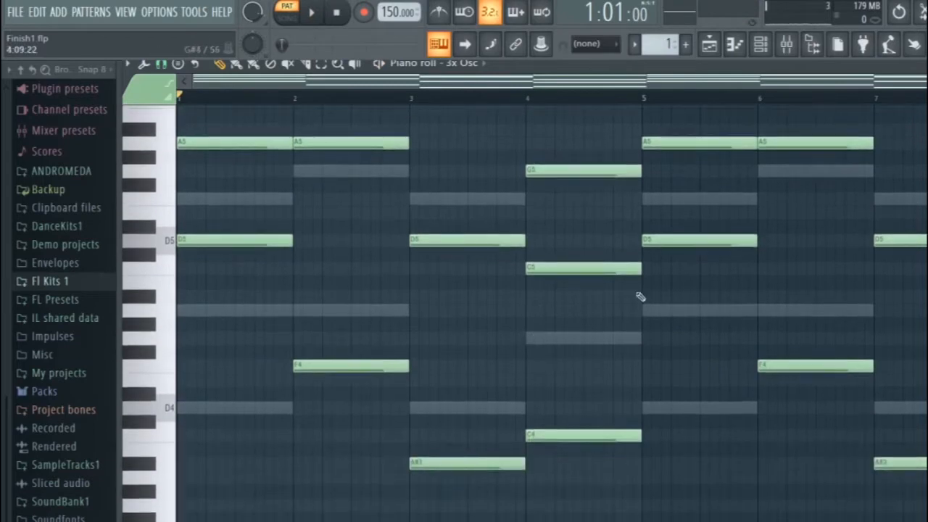
{"action": "key", "text": "space"}
{"action": "scroll", "coordinate": [451, 281], "scroll_direction": "up", "scroll_amount": 6}
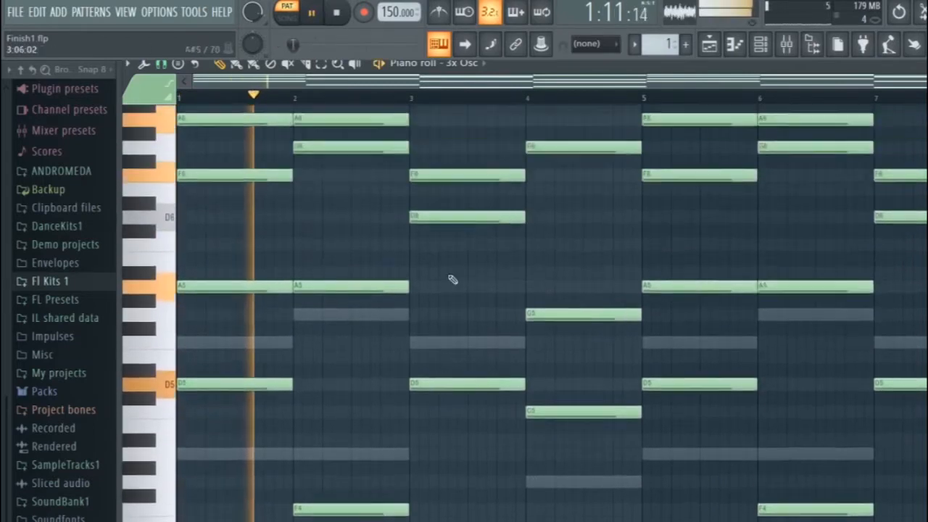
{"action": "scroll", "coordinate": [463, 274], "scroll_direction": "up", "scroll_amount": 2}
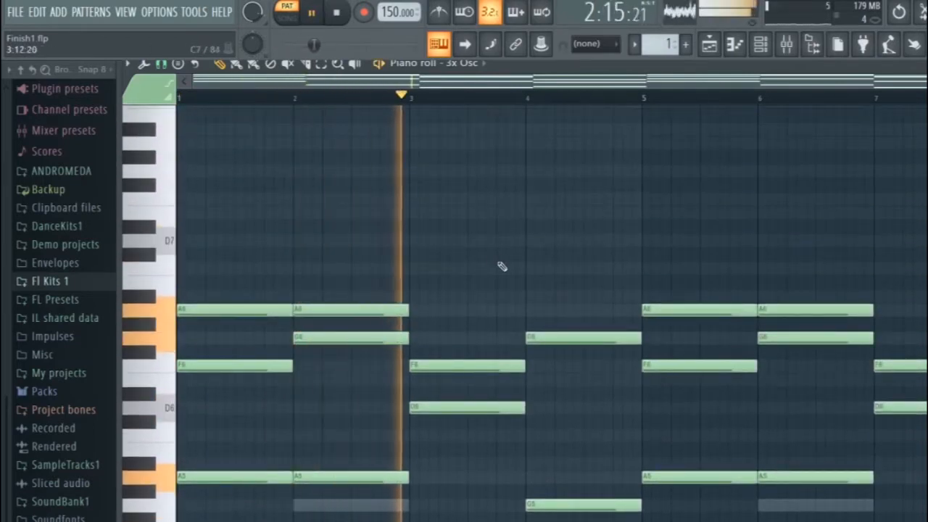
{"action": "left_click", "coordinate": [773, 56]}
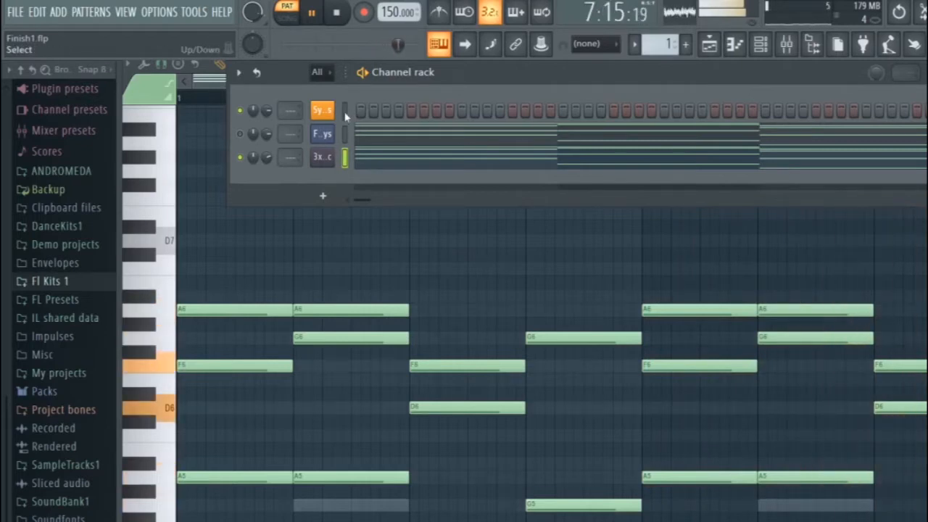
{"action": "key", "text": "space"}
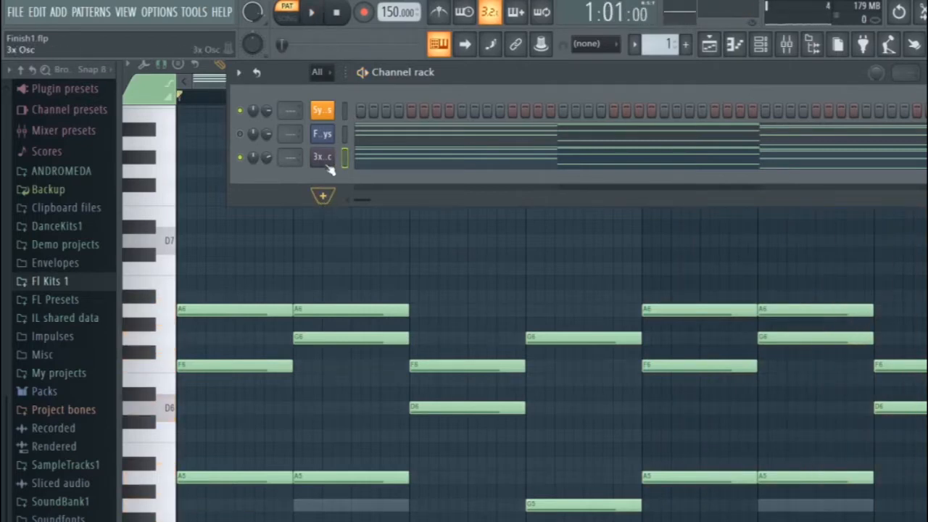
Step: Clone the 3x Osc channel and set the copy's oscillators 2 and 3 to the noise waveform
{"action": "right_click", "coordinate": [330, 169]}
{"action": "left_click", "coordinate": [349, 296]}
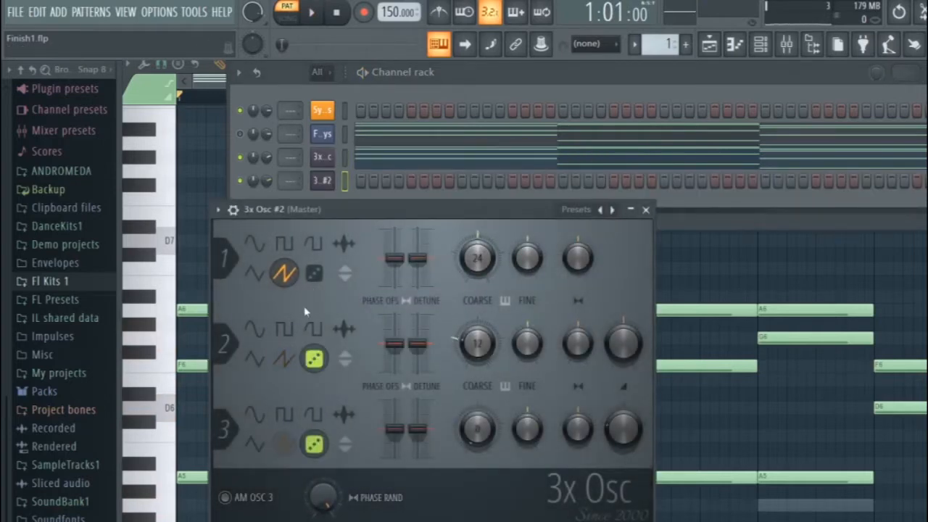
{"action": "left_click", "coordinate": [646, 209]}
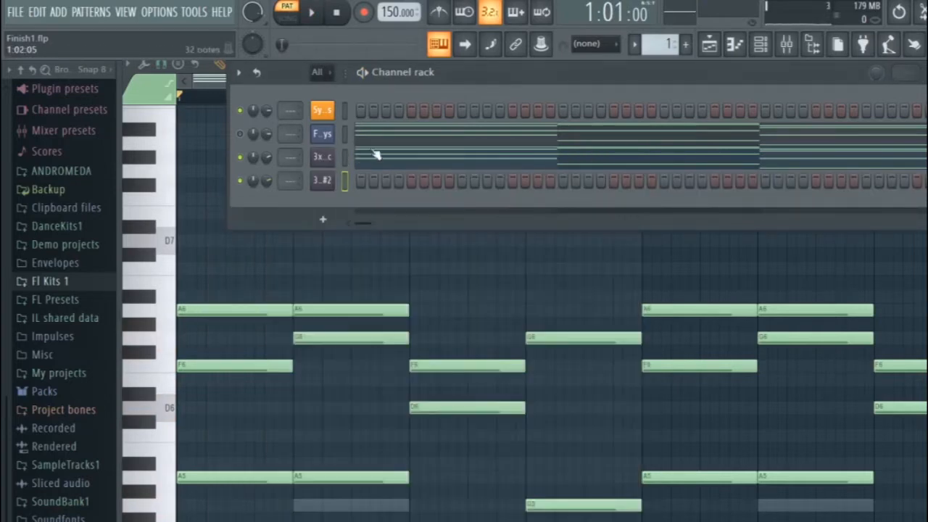
Step: Paste the chord notes into the cloned 3x Osc channel and lower its volume to about 26%
{"action": "left_click", "coordinate": [343, 186]}
{"action": "key", "text": "ctrl+v"}
{"action": "key", "text": "space"}
{"action": "key", "text": "space"}
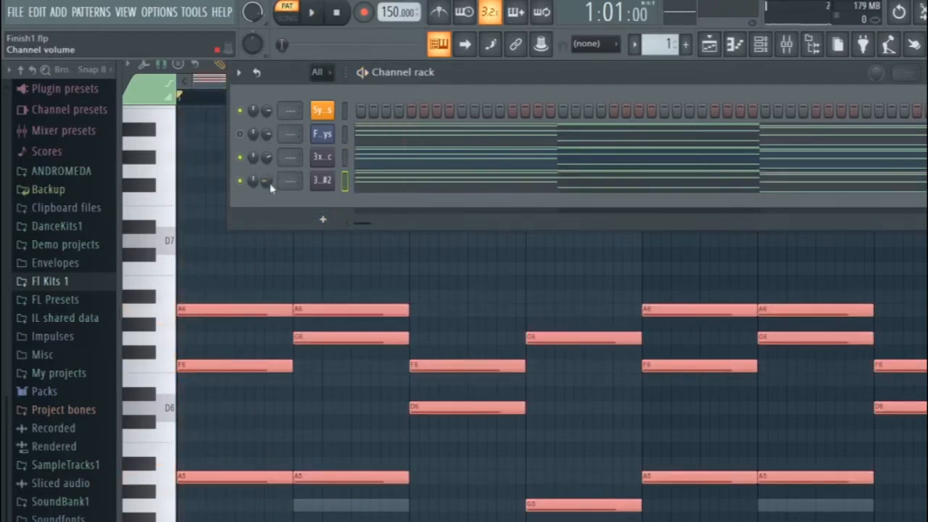
{"action": "key", "text": "space"}
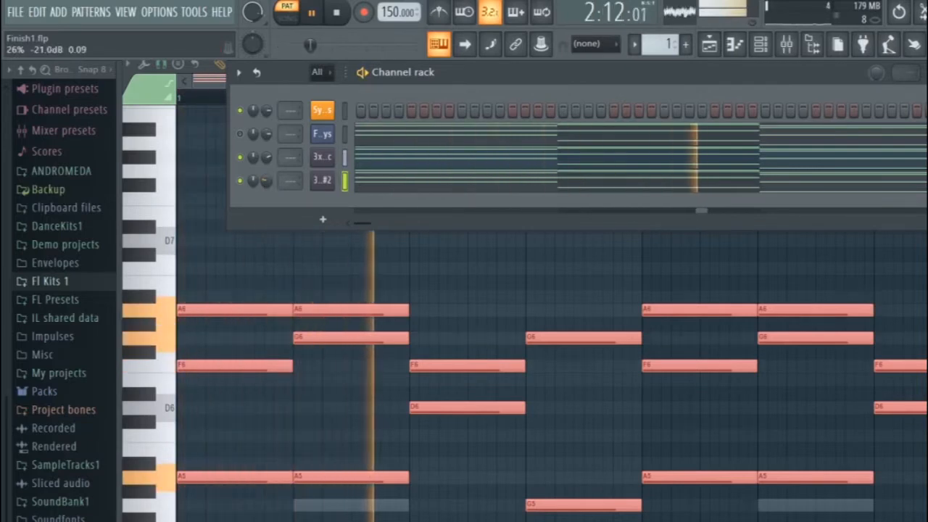
Step: Insert a MiniSynth channel and load the Key Classic Saw preset from its presets library
{"action": "right_click", "coordinate": [333, 155]}
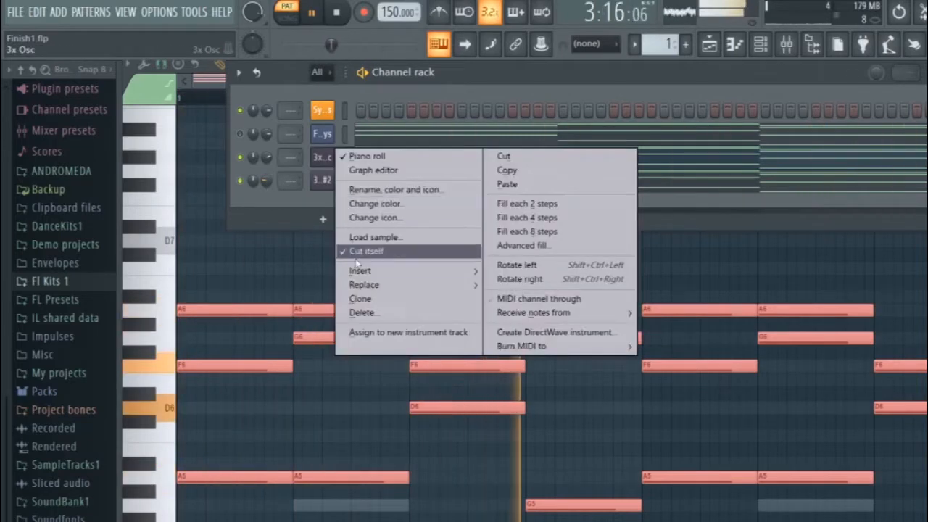
{"action": "mouse_move", "coordinate": [362, 272]}
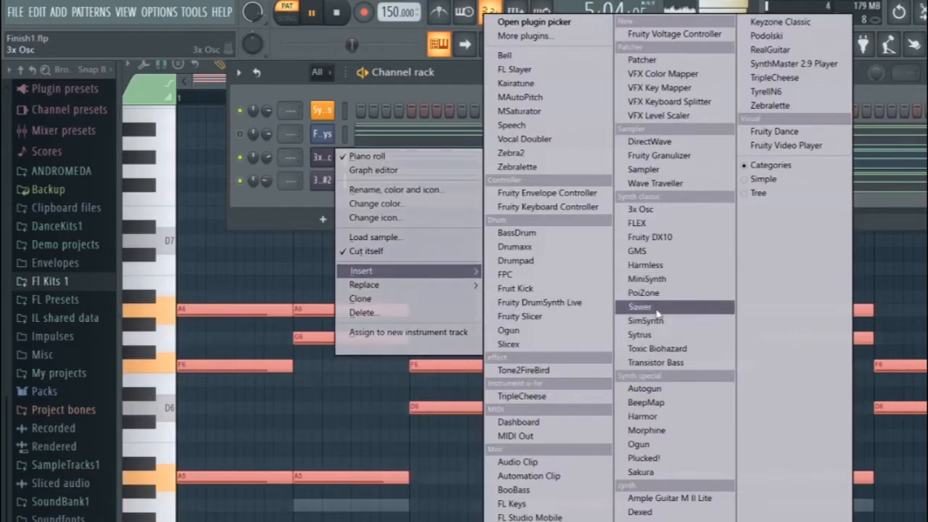
{"action": "left_click", "coordinate": [649, 280]}
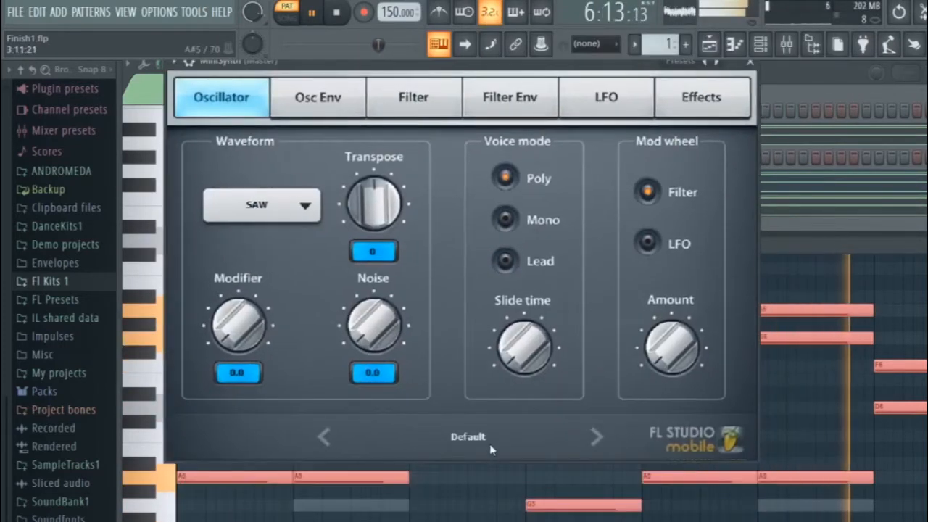
{"action": "left_click", "coordinate": [489, 444]}
{"action": "scroll", "coordinate": [529, 396], "scroll_direction": "down", "scroll_amount": 5}
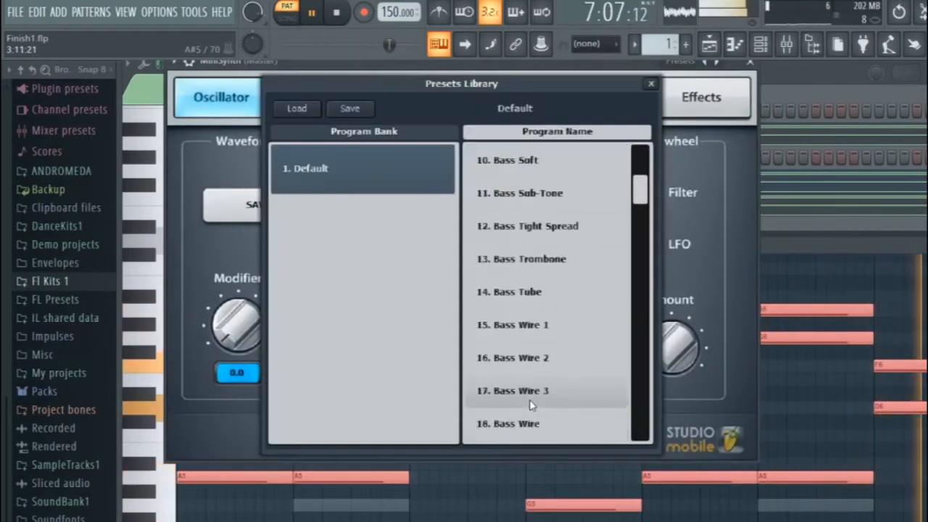
{"action": "scroll", "coordinate": [530, 395], "scroll_direction": "down", "scroll_amount": 2}
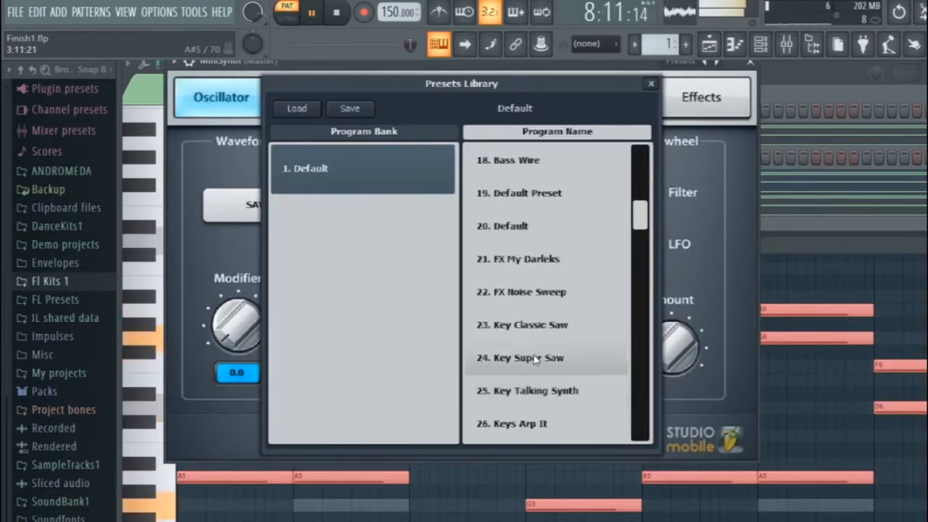
{"action": "left_click", "coordinate": [533, 324]}
Step: Lower the delay feedback in MiniSynth's effects to 1.2 and stop playback
{"action": "left_click", "coordinate": [697, 114]}
{"action": "left_click", "coordinate": [725, 96]}
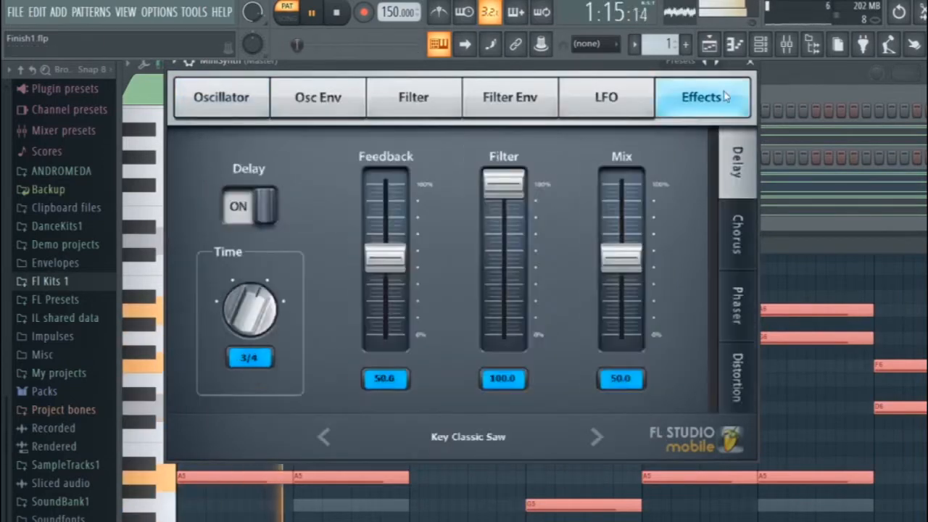
{"action": "left_click", "coordinate": [752, 64]}
{"action": "key", "text": "space"}
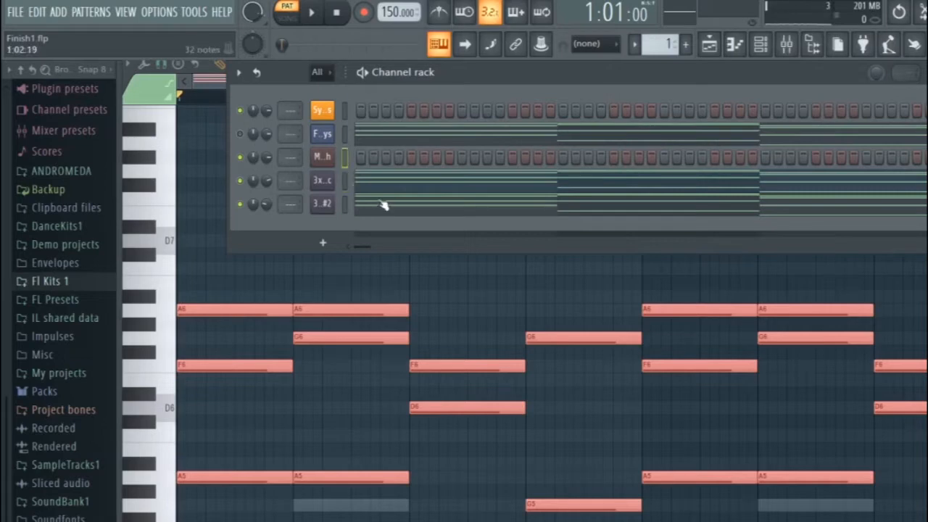
Step: Paste the chord notes into the MiniSynth channel and lower its channel volume to balance it during playback
{"action": "key", "text": "ctrl+v"}
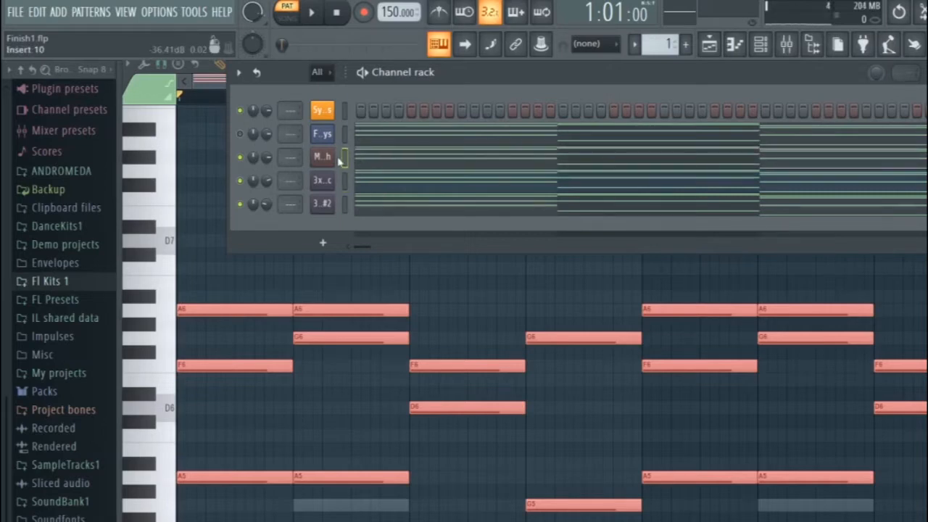
{"action": "key", "text": "F9"}
{"action": "key", "text": "Escape"}
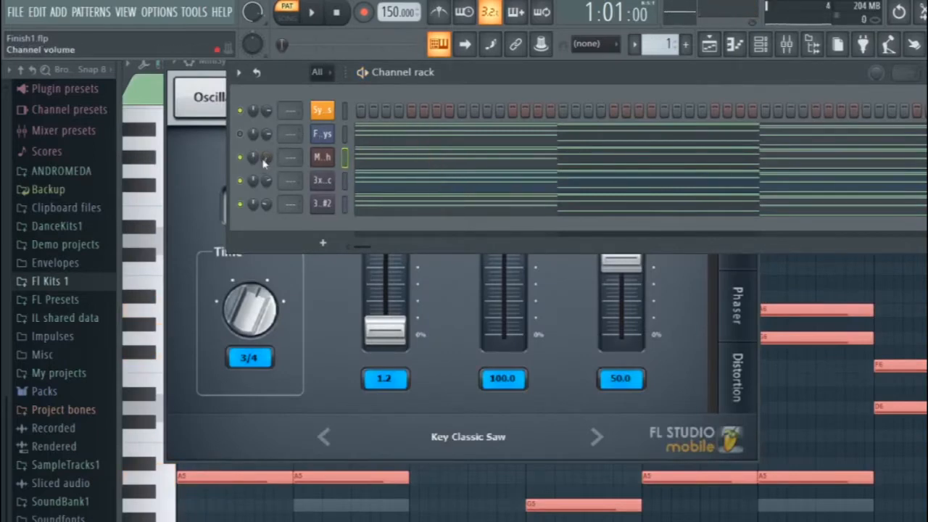
{"action": "left_click", "coordinate": [226, 169]}
{"action": "key", "text": "space"}
{"action": "left_click", "coordinate": [754, 65]}
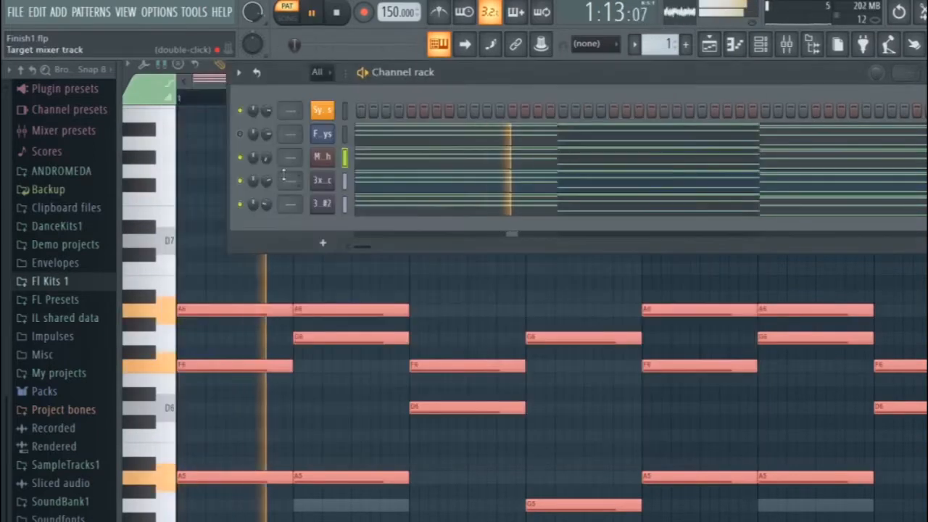
{"action": "left_click_drag", "start_coordinate": [266, 158], "coordinate": [267, 154]}
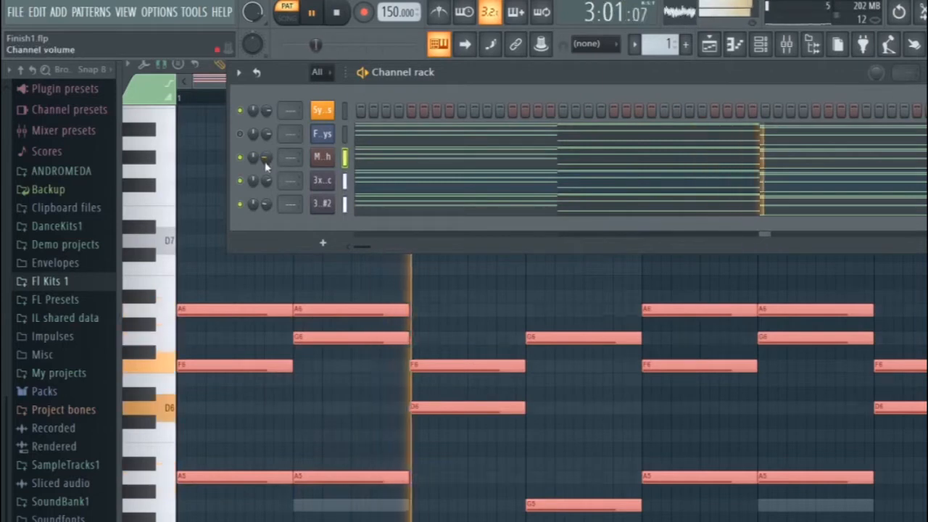
{"action": "key", "text": "space"}
Step: Open the Sytrus instrument and browse its preset library
{"action": "left_click", "coordinate": [323, 111]}
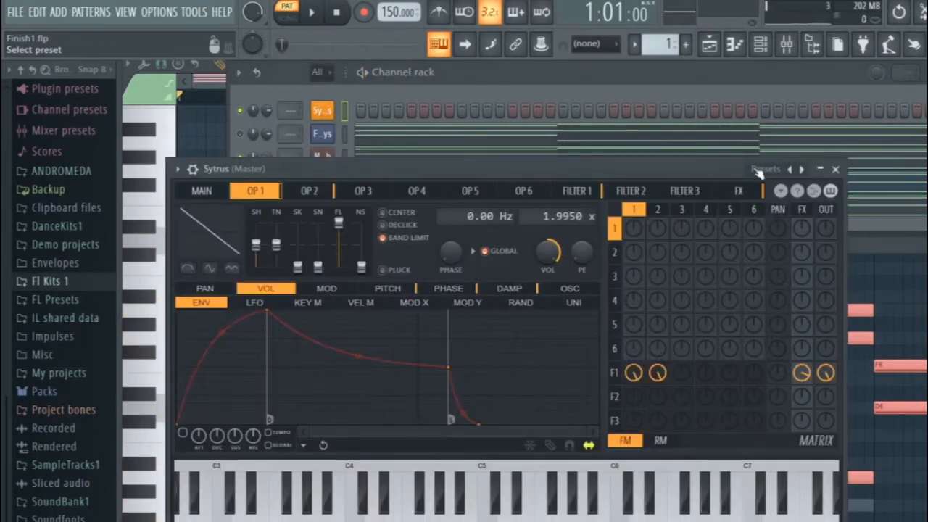
{"action": "scroll", "coordinate": [315, 354], "scroll_direction": "down", "scroll_amount": 5}
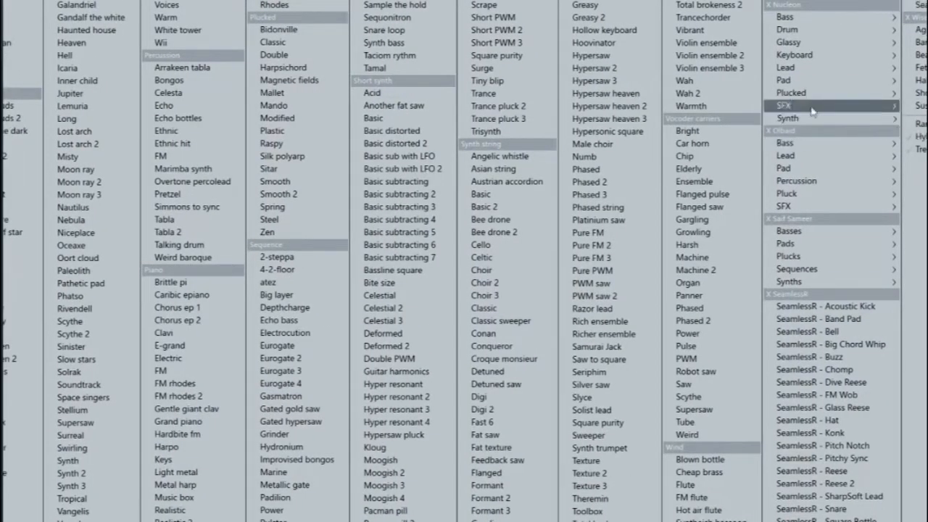
{"action": "key", "text": "Escape"}
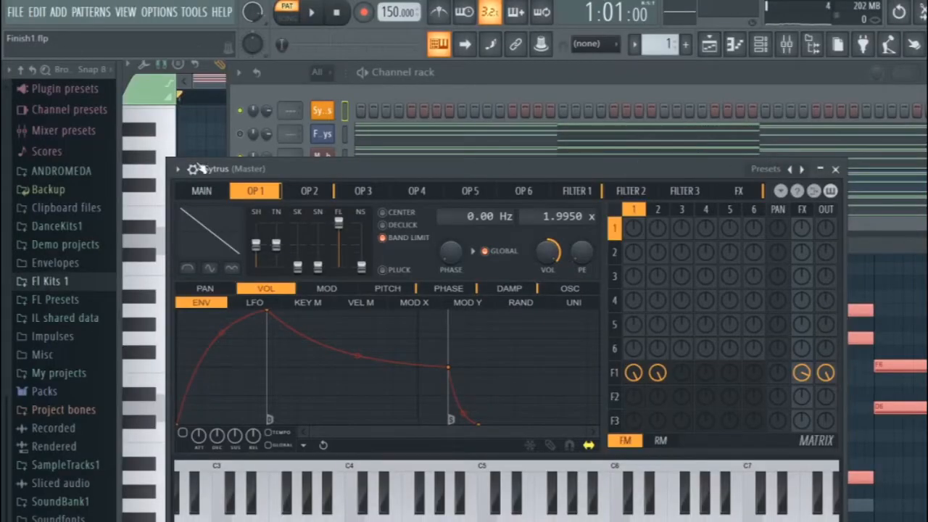
Step: Try the Lead Future Bass preset from the Olbaid lead presets in Sytrus and audition a note
{"action": "left_click", "coordinate": [177, 169]}
{"action": "mouse_move", "coordinate": [206, 211]}
{"action": "scroll", "coordinate": [267, 286], "scroll_direction": "down", "scroll_amount": 5}
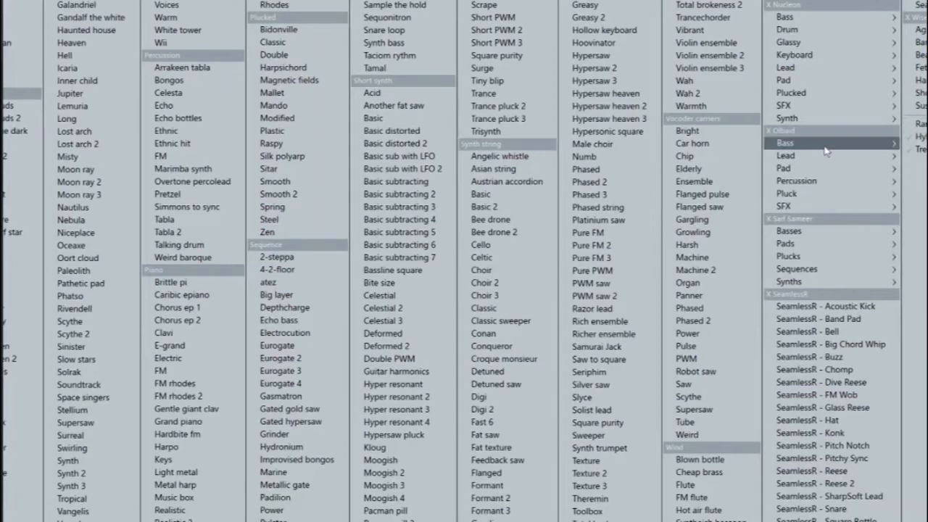
{"action": "mouse_move", "coordinate": [812, 159]}
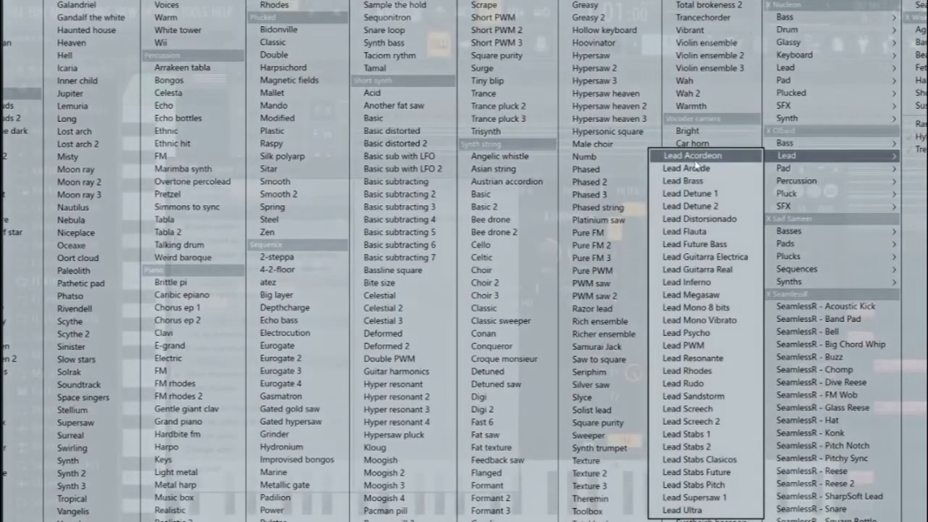
{"action": "left_click", "coordinate": [714, 244]}
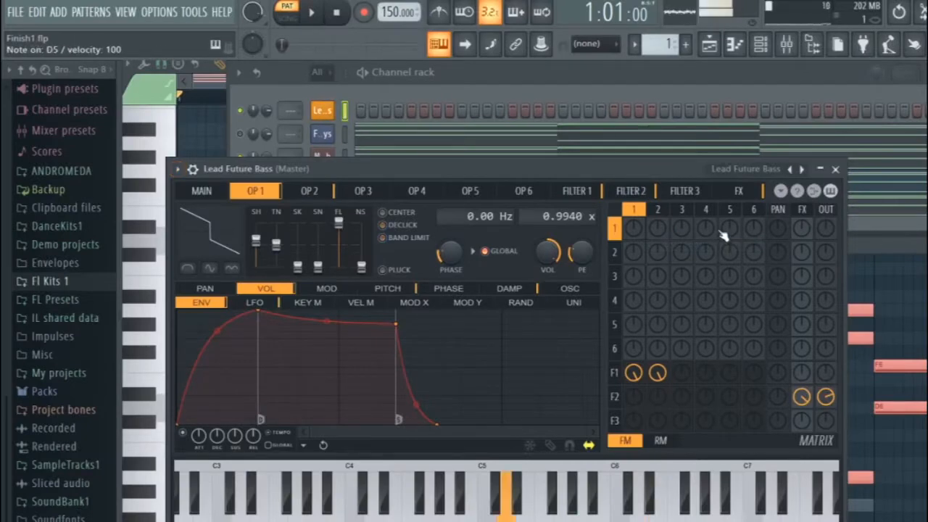
{"action": "key", "text": "e"}
Step: Load the Lead Ultra preset from the Olbaid lead presets, audition it with the chords, and show its piano roll
{"action": "left_click", "coordinate": [754, 171]}
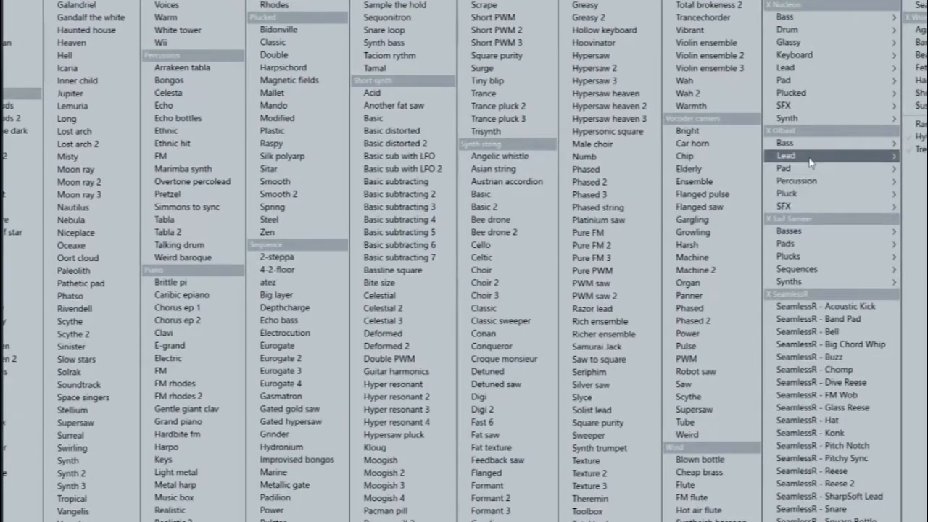
{"action": "left_click", "coordinate": [666, 512]}
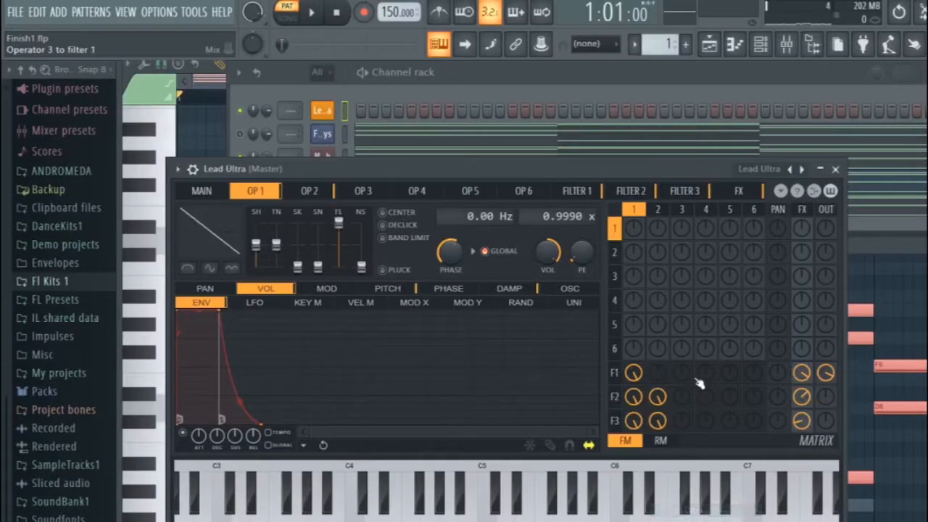
{"action": "key", "text": "space"}
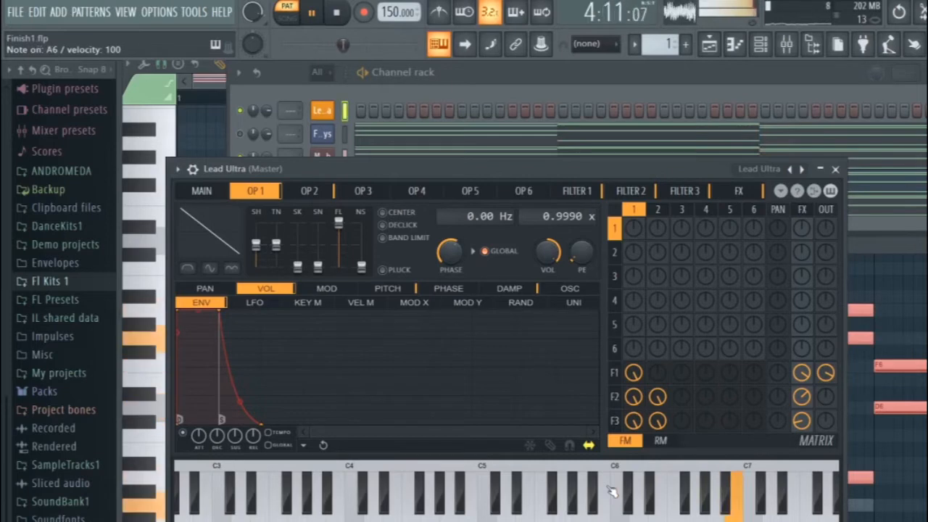
{"action": "key", "text": "space"}
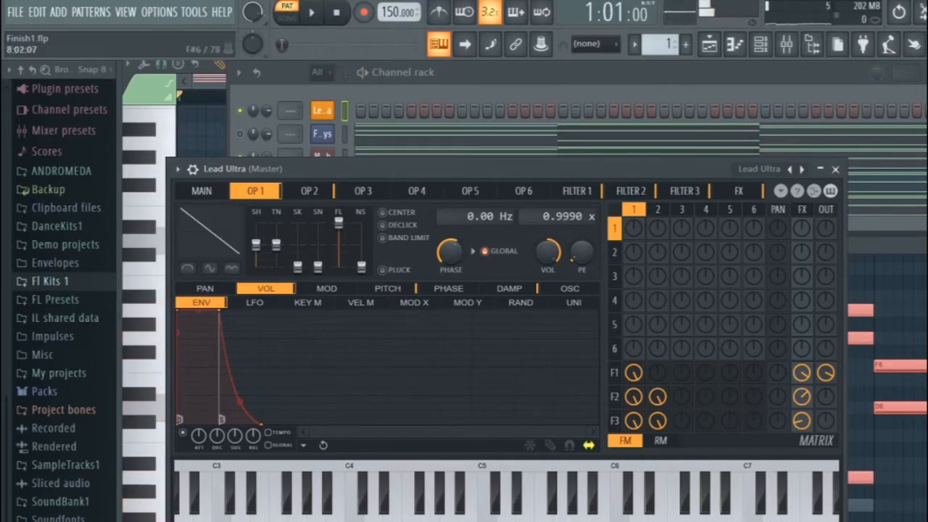
{"action": "left_click", "coordinate": [737, 45]}
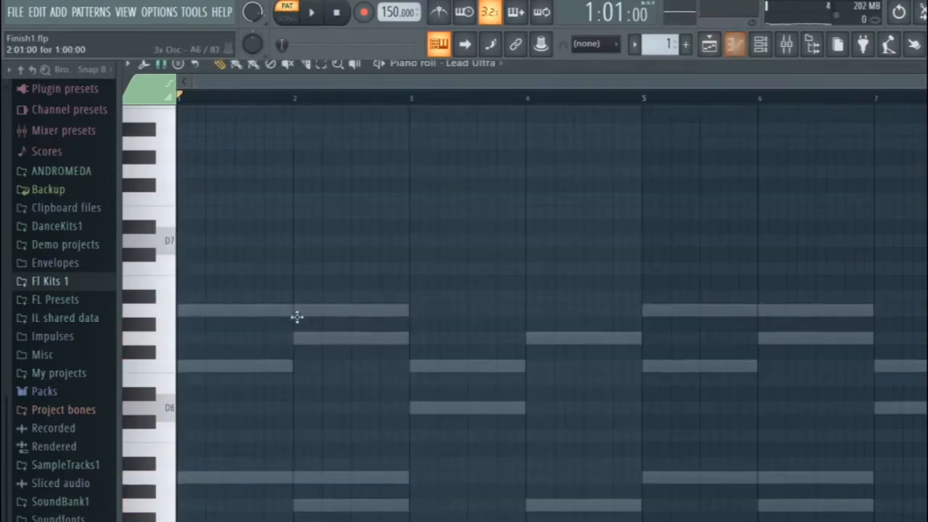
Step: Draw a four-step A6 note at the start of bar 1 followed by a C7 of the same length
{"action": "scroll", "coordinate": [296, 317], "scroll_direction": "down", "scroll_amount": 2}
{"action": "left_click", "coordinate": [186, 271]}
{"action": "scroll", "coordinate": [286, 270], "scroll_direction": "up", "scroll_amount": 2}
{"action": "left_click_drag", "start_coordinate": [286, 269], "coordinate": [218, 269]}
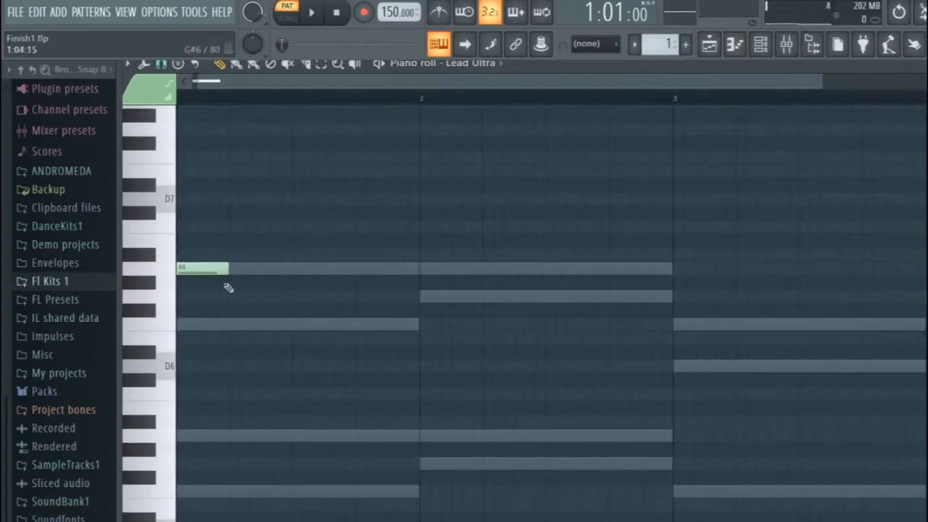
{"action": "scroll", "coordinate": [220, 286], "scroll_direction": "down", "scroll_amount": 2}
{"action": "scroll", "coordinate": [181, 277], "scroll_direction": "up", "scroll_amount": 2}
{"action": "left_click", "coordinate": [248, 227]}
{"action": "scroll", "coordinate": [258, 227], "scroll_direction": "up", "scroll_amount": 3}
{"action": "mouse_move", "coordinate": [244, 230]}
{"action": "left_mouse_down"}
{"action": "mouse_move", "coordinate": [265, 235]}
{"action": "mouse_move", "coordinate": [254, 234]}
{"action": "left_mouse_up"}
{"action": "scroll", "coordinate": [254, 234], "scroll_direction": "down", "scroll_amount": 2}
Step: Add a G6 note and a following A6 note towards the end of bar 1 and play back the draft
{"action": "left_click", "coordinate": [484, 296]}
{"action": "key", "text": "space"}
{"action": "key", "text": "space"}
{"action": "left_click", "coordinate": [654, 264]}
{"action": "left_click_drag", "start_coordinate": [653, 263], "coordinate": [595, 268]}
{"action": "key", "text": "space"}
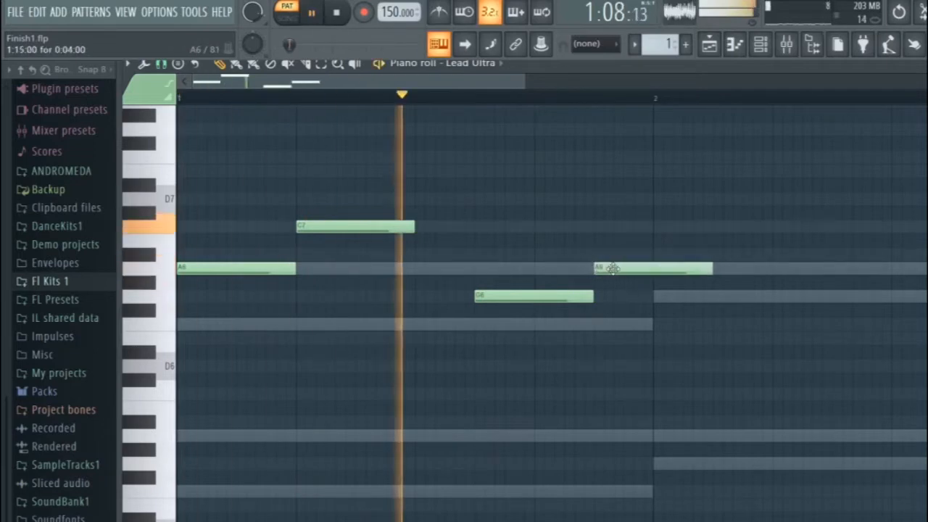
{"action": "key", "text": "space"}
Step: Shorten the last A6 of bar 1 and add short A6, G6, A6 and F6 notes in bar 2
{"action": "scroll", "coordinate": [619, 325], "scroll_direction": "down", "scroll_amount": 2}
{"action": "left_click_drag", "start_coordinate": [456, 269], "coordinate": [426, 269]}
{"action": "left_click_drag", "start_coordinate": [431, 294], "coordinate": [433, 269]}
{"action": "key", "text": "space"}
{"action": "key", "text": "space"}
{"action": "scroll", "coordinate": [495, 292], "scroll_direction": "up", "scroll_amount": 2}
{"action": "left_click_drag", "start_coordinate": [494, 294], "coordinate": [485, 290]}
{"action": "scroll", "coordinate": [487, 284], "scroll_direction": "down", "scroll_amount": 3}
{"action": "left_click_drag", "start_coordinate": [506, 244], "coordinate": [512, 269]}
{"action": "left_click", "coordinate": [524, 320]}
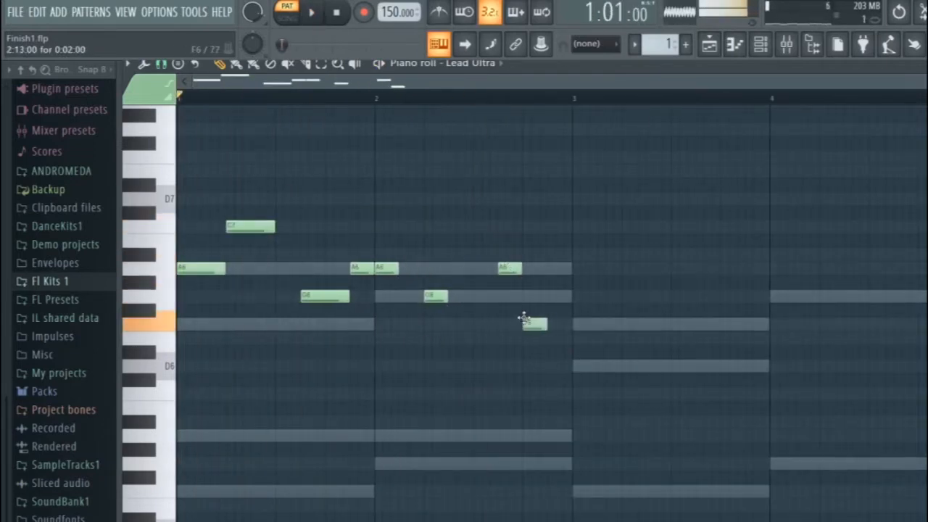
Step: Rework the end of bar 2 into short G6, A6 and F6 notes and play back the phrase
{"action": "left_click_drag", "start_coordinate": [545, 324], "coordinate": [572, 324]}
{"action": "key", "text": "space"}
{"action": "key", "text": "space"}
{"action": "left_click_drag", "start_coordinate": [509, 269], "coordinate": [510, 300]}
{"action": "key", "text": "space"}
{"action": "key", "text": "space"}
{"action": "left_click", "coordinate": [522, 269]}
{"action": "right_click", "coordinate": [542, 324]}
{"action": "left_click_drag", "start_coordinate": [550, 336], "coordinate": [544, 319]}
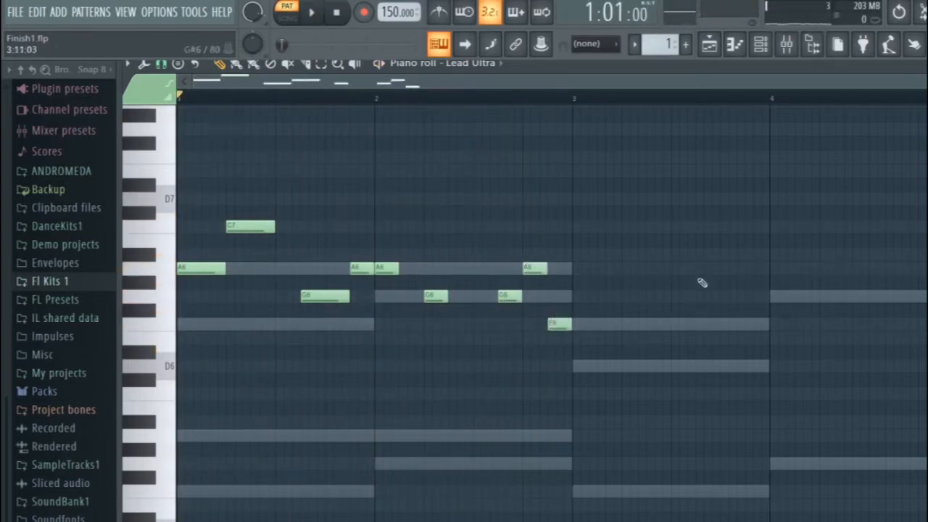
{"action": "key", "text": "space"}
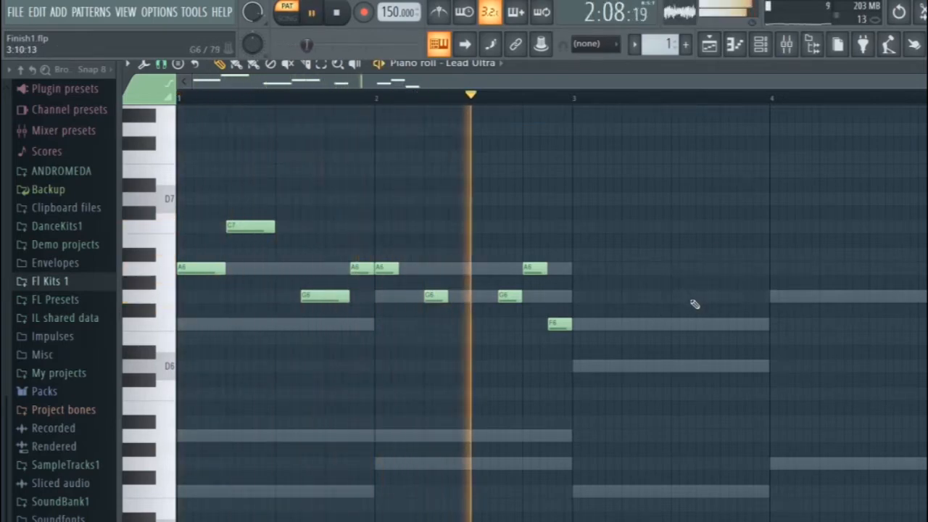
{"action": "key", "text": "space"}
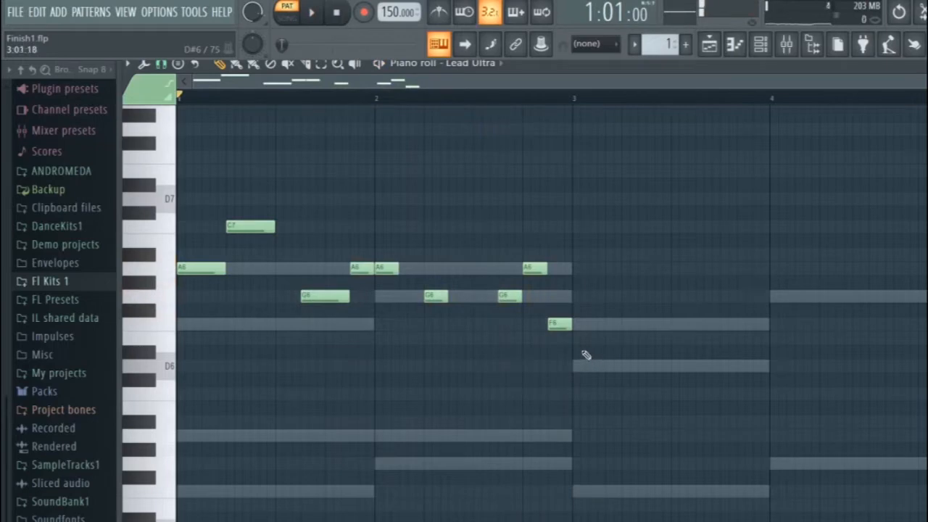
Step: Delete all the drafted melody notes from the Lead Ultra piano roll
{"action": "left_click_drag", "start_coordinate": [582, 293], "coordinate": [559, 323]}
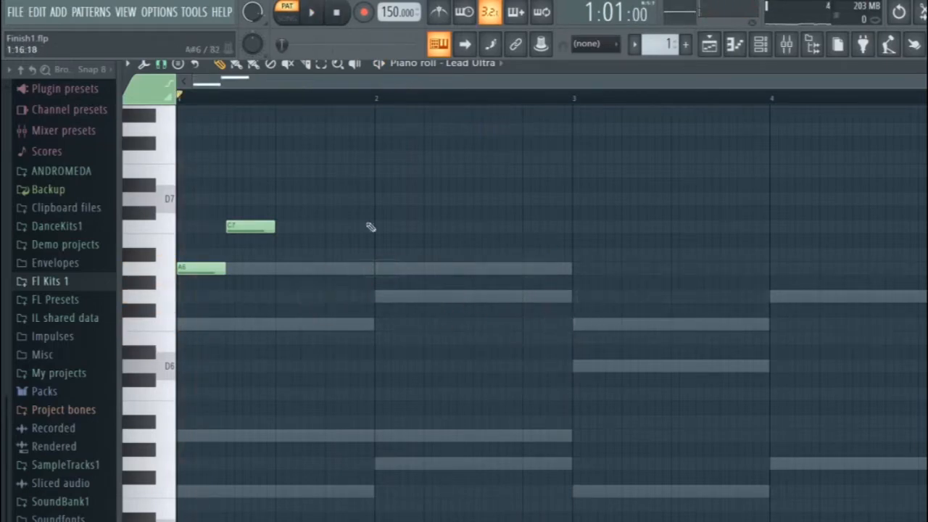
{"action": "scroll", "coordinate": [234, 257], "scroll_direction": "up", "scroll_amount": 1}
{"action": "right_click", "coordinate": [246, 227]}
{"action": "right_click", "coordinate": [207, 268]}
Step: Draw two-step A6, G6, A6, G6 and F6 notes in sequence from the third step of bar 1
{"action": "scroll", "coordinate": [233, 291], "scroll_direction": "down", "scroll_amount": 3}
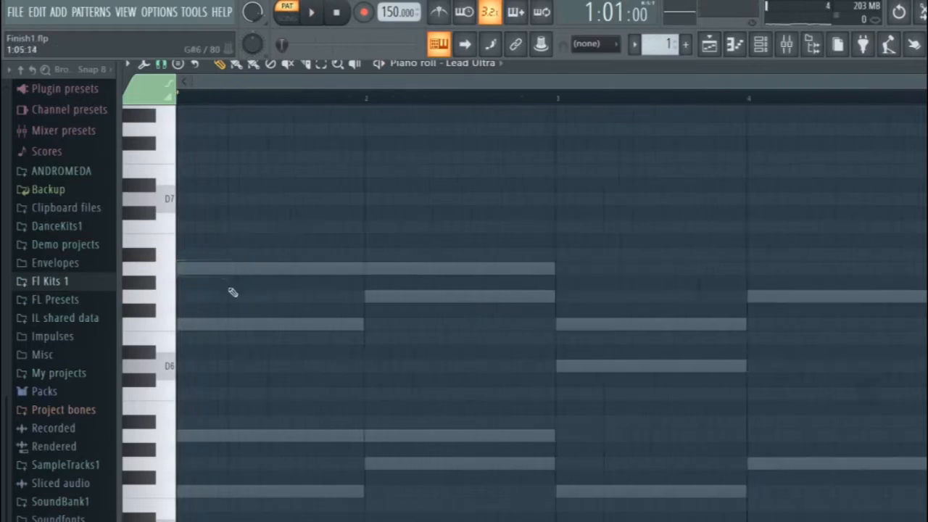
{"action": "scroll", "coordinate": [182, 280], "scroll_direction": "up", "scroll_amount": 3}
{"action": "left_click_drag", "start_coordinate": [188, 268], "coordinate": [204, 269]}
{"action": "left_click", "coordinate": [254, 296]}
{"action": "left_click", "coordinate": [304, 269]}
{"action": "left_click", "coordinate": [354, 298]}
{"action": "left_click", "coordinate": [407, 326]}
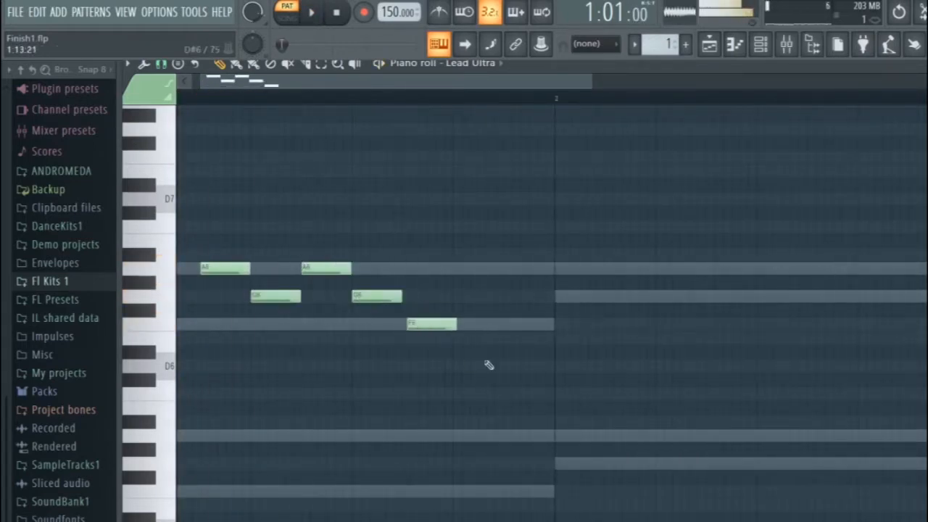
Step: Finish the bar 1 melody with two-step C7 and A6 notes after the F6 and play it back
{"action": "left_click_drag", "start_coordinate": [410, 326], "coordinate": [406, 326]}
{"action": "left_click_drag", "start_coordinate": [452, 203], "coordinate": [450, 227]}
{"action": "left_click", "coordinate": [505, 270]}
{"action": "key", "text": "space"}
{"action": "key", "text": "space"}
Step: Continue the melody in bar 2 with consecutive A6, F6, G6 and A6 notes from the third step
{"action": "scroll", "coordinate": [525, 333], "scroll_direction": "down", "scroll_amount": 3}
{"action": "left_click", "coordinate": [378, 270]}
{"action": "scroll", "coordinate": [378, 271], "scroll_direction": "up", "scroll_amount": 3}
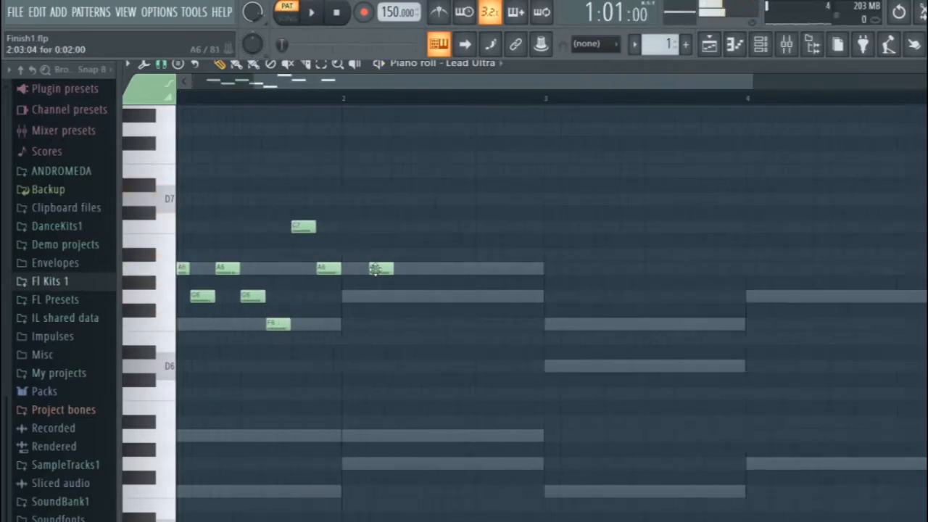
{"action": "left_click_drag", "start_coordinate": [404, 292], "coordinate": [419, 334]}
{"action": "left_click", "coordinate": [462, 300]}
{"action": "scroll", "coordinate": [489, 296], "scroll_direction": "up", "scroll_amount": 3}
{"action": "left_click", "coordinate": [476, 263]}
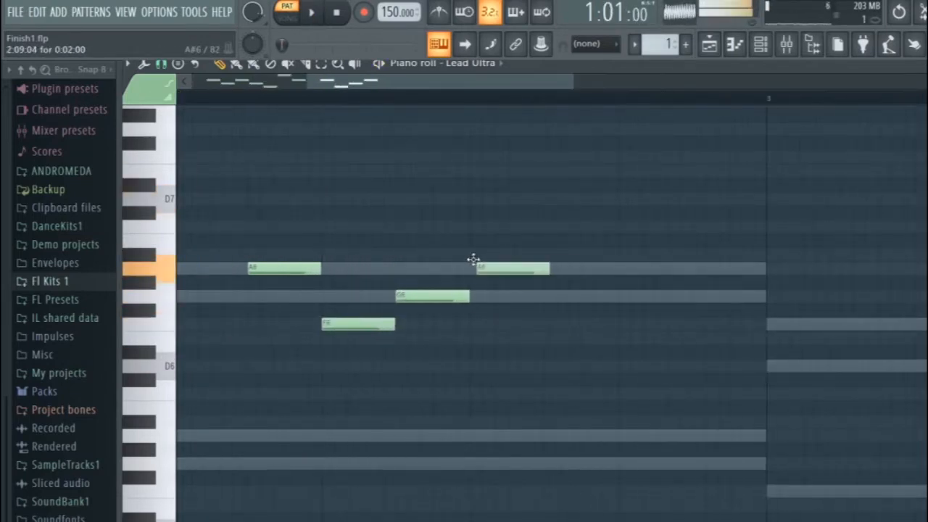
Step: Shorten bar 2's second A6, add G6, A6 and a long F6 reaching bar 3, and play back the phrase
{"action": "left_click_drag", "start_coordinate": [545, 270], "coordinate": [507, 270]}
{"action": "left_click_drag", "start_coordinate": [512, 282], "coordinate": [509, 299]}
{"action": "left_click_drag", "start_coordinate": [550, 241], "coordinate": [616, 275]}
{"action": "left_click", "coordinate": [625, 324]}
{"action": "left_click_drag", "start_coordinate": [653, 325], "coordinate": [765, 324]}
{"action": "key", "text": "space"}
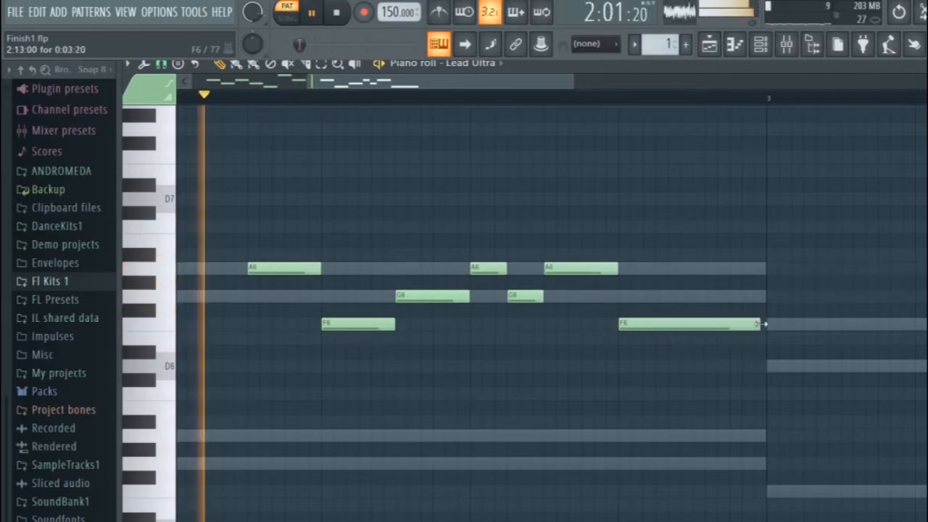
{"action": "key", "text": "space"}
Step: Repeat the melody an octave higher across four bars and lower the Lead Ultra channel's volume during playback
{"action": "scroll", "coordinate": [578, 331], "scroll_direction": "down", "scroll_amount": 5}
{"action": "key", "text": "space"}
{"action": "left_click", "coordinate": [760, 45]}
{"action": "left_click_drag", "start_coordinate": [267, 110], "coordinate": [267, 121]}
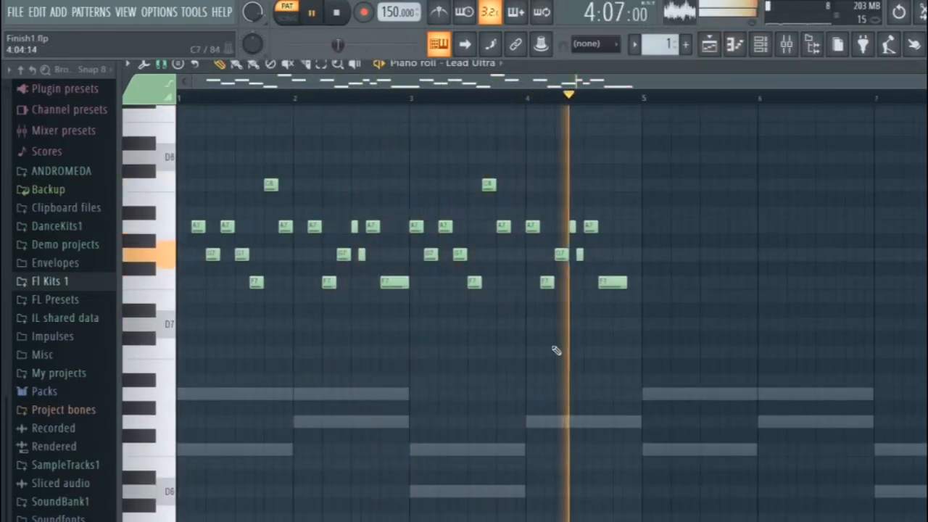
{"action": "key", "text": "space"}
Step: Shift the repeated phrase later so it begins on the third step of bar 3
{"action": "left_click_drag", "start_coordinate": [636, 327], "coordinate": [422, 179]}
{"action": "left_click_drag", "start_coordinate": [415, 226], "coordinate": [428, 226]}
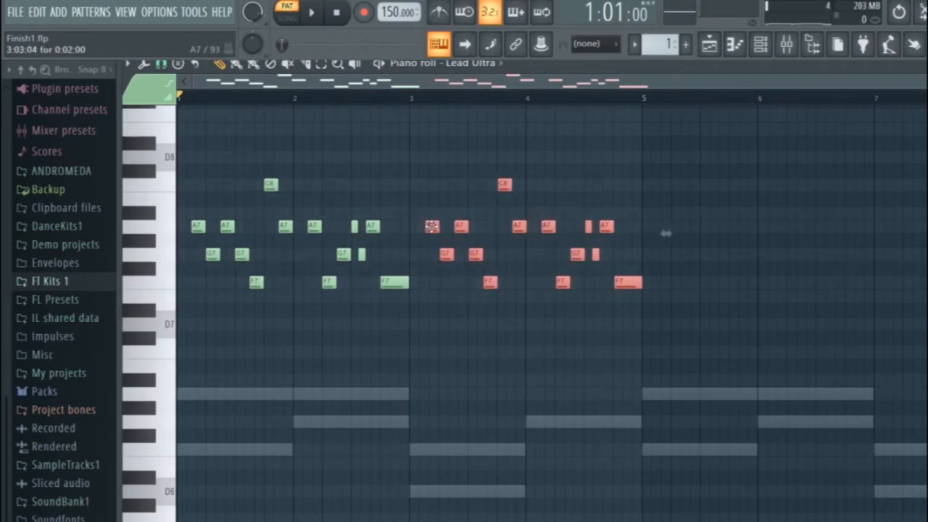
{"action": "scroll", "coordinate": [428, 226], "scroll_direction": "up", "scroll_amount": 6}
{"action": "scroll", "coordinate": [433, 224], "scroll_direction": "down", "scroll_amount": 6}
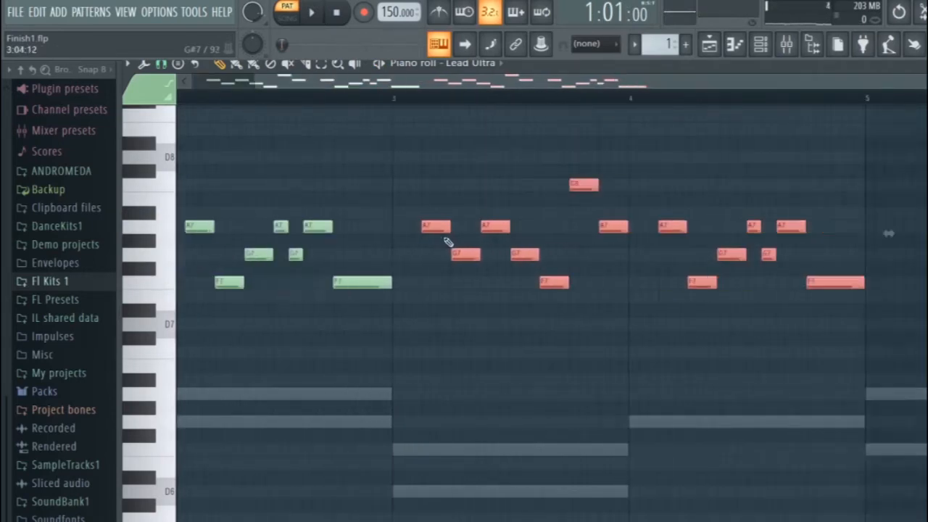
Step: Duplicate the entire four-bar melody one octave lower beneath the original notes and play back both layers
{"action": "left_click_drag", "start_coordinate": [724, 330], "coordinate": [85, 116]}
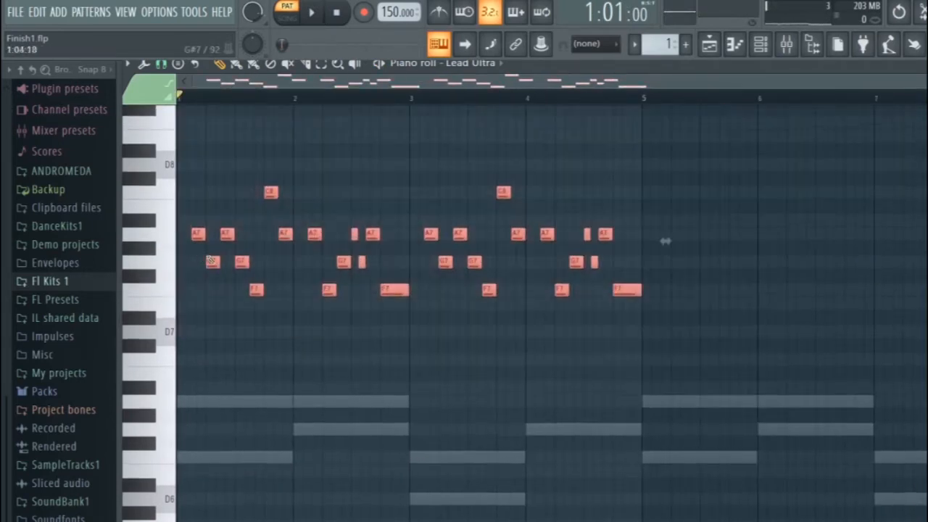
{"action": "scroll", "coordinate": [199, 235], "scroll_direction": "up", "scroll_amount": 6}
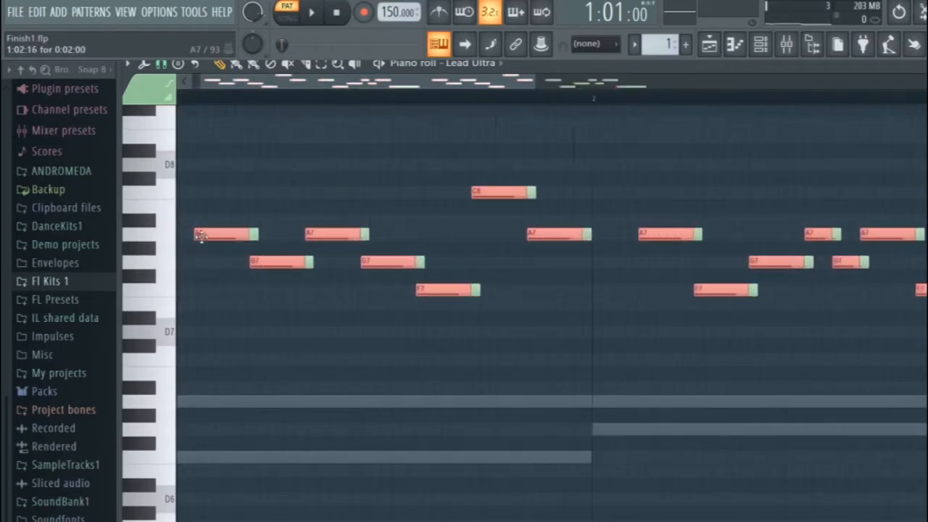
{"action": "left_click_drag", "start_coordinate": [207, 232], "coordinate": [223, 234]}
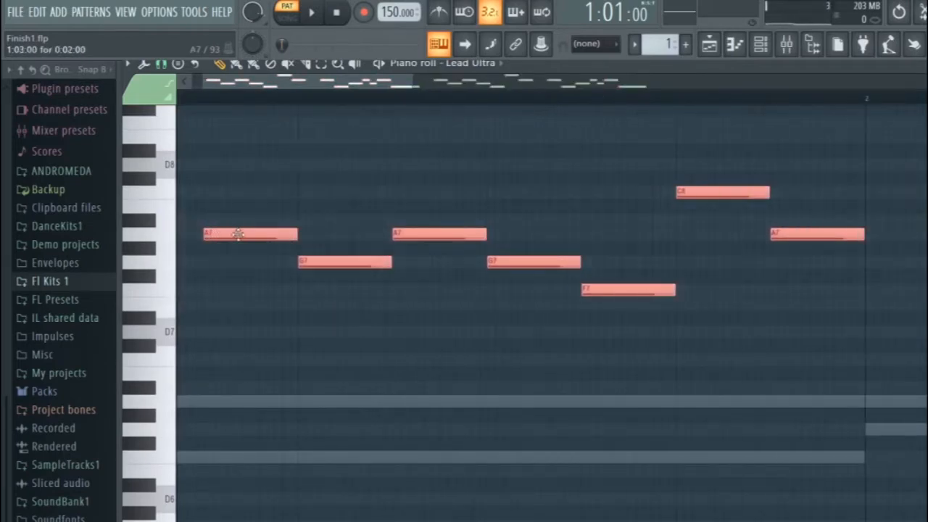
{"action": "key", "text": "ctrl+Down"}
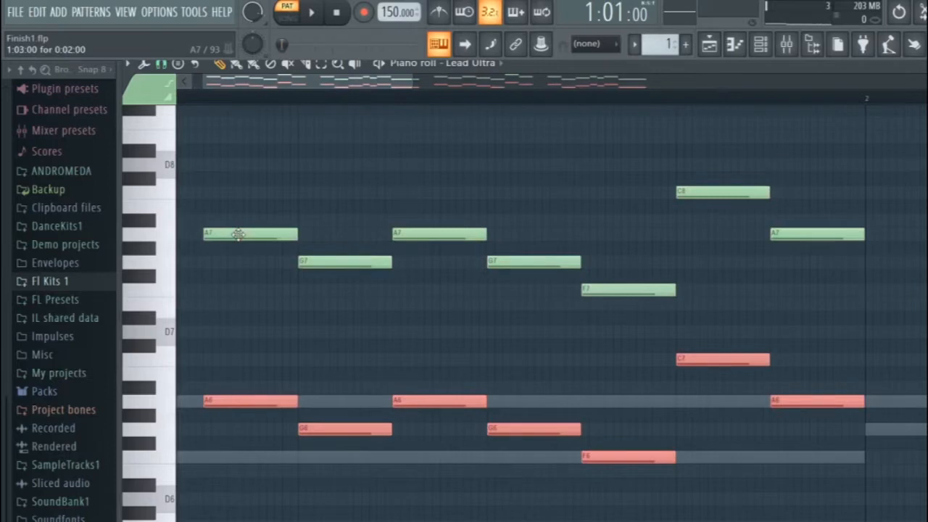
{"action": "scroll", "coordinate": [240, 234], "scroll_direction": "down", "scroll_amount": 2}
{"action": "left_click", "coordinate": [347, 300], "text": "ctrl"}
{"action": "scroll", "coordinate": [392, 375], "scroll_direction": "down", "scroll_amount": 4}
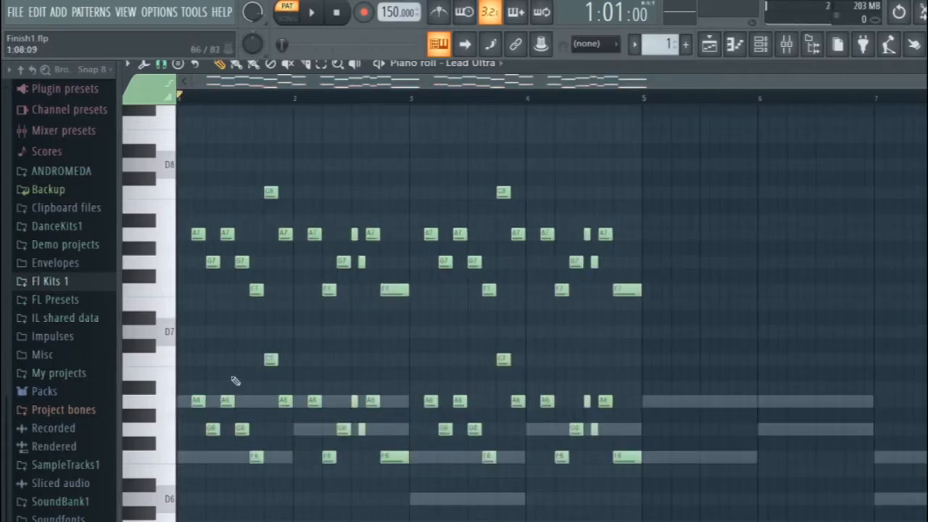
{"action": "key", "text": "space"}
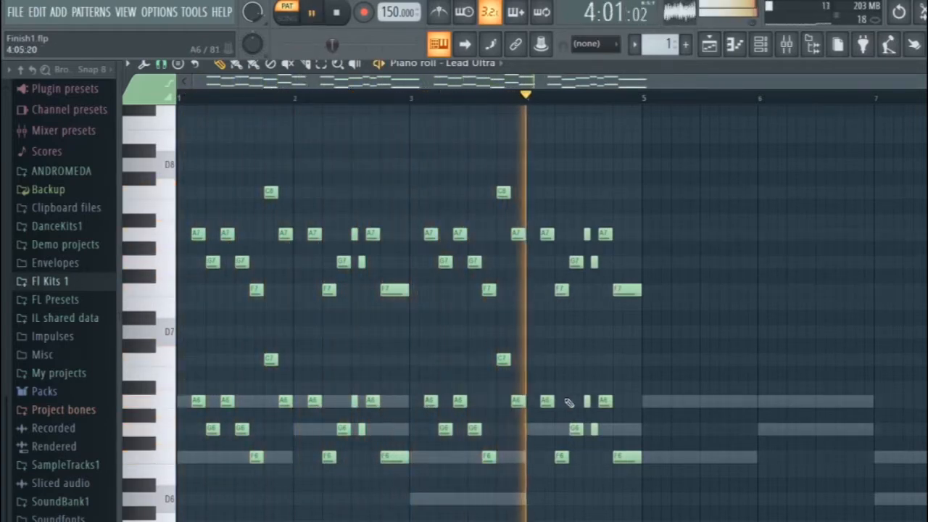
{"action": "key", "text": "space"}
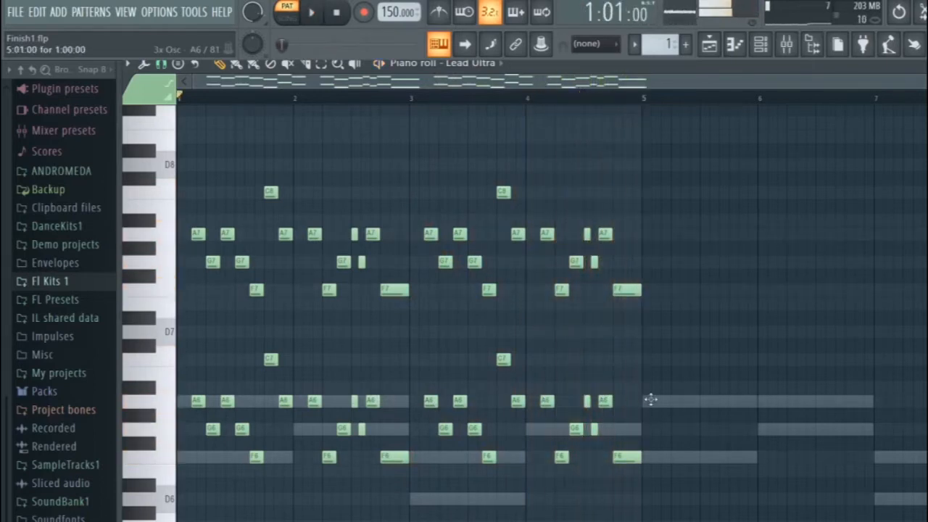
Step: Add a D7 note at step 15 of bar 4 and trim it to two steps, ending at bar 5
{"action": "scroll", "coordinate": [649, 400], "scroll_direction": "up", "scroll_amount": 3}
{"action": "left_click_drag", "start_coordinate": [610, 371], "coordinate": [609, 322]}
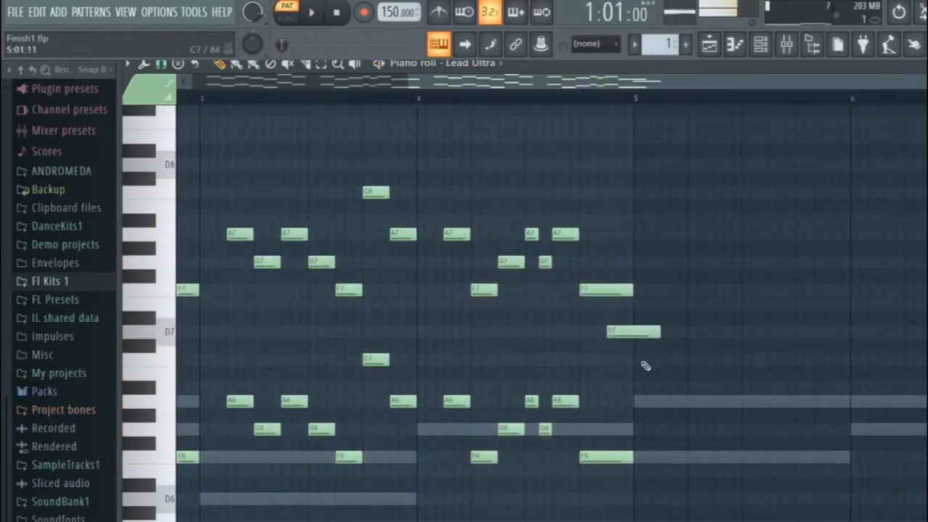
{"action": "scroll", "coordinate": [646, 366], "scroll_direction": "up", "scroll_amount": 4}
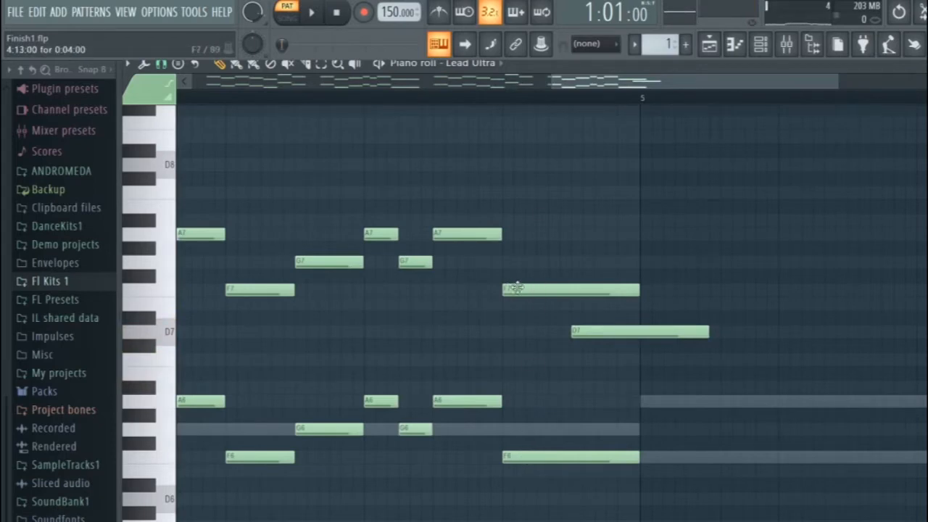
{"action": "scroll", "coordinate": [543, 359], "scroll_direction": "up", "scroll_amount": 3}
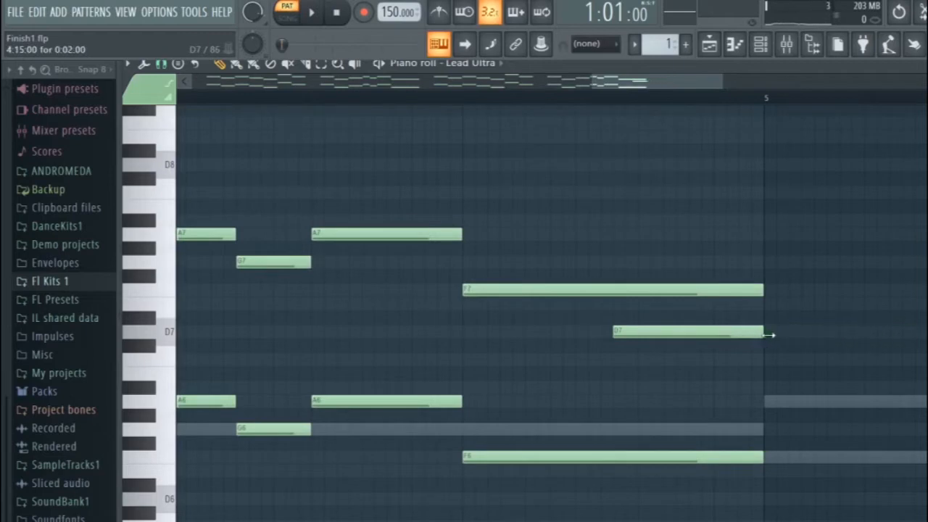
{"action": "scroll", "coordinate": [700, 363], "scroll_direction": "down", "scroll_amount": 2}
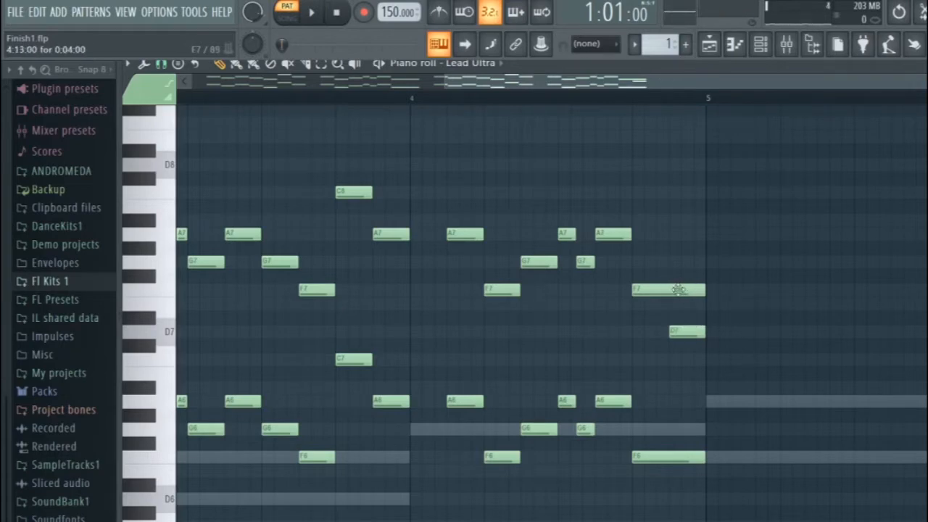
{"action": "left_click", "coordinate": [783, 290]}
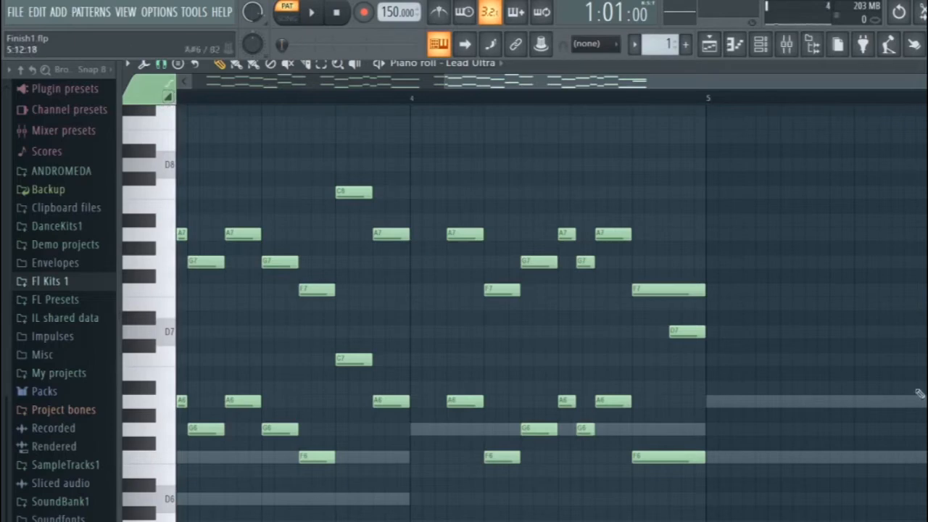
Step: Turn the D7 note at step 15 of bar 4 into a slide note one step long and play back the melody
{"action": "left_click_drag", "start_coordinate": [674, 365], "coordinate": [670, 337]}
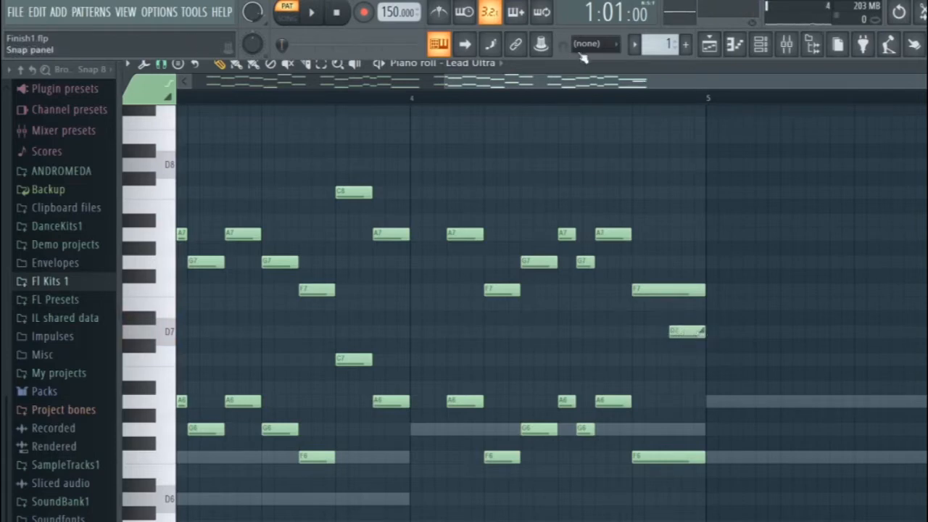
{"action": "left_click", "coordinate": [607, 95]}
{"action": "key", "text": "space"}
{"action": "key", "text": "space"}
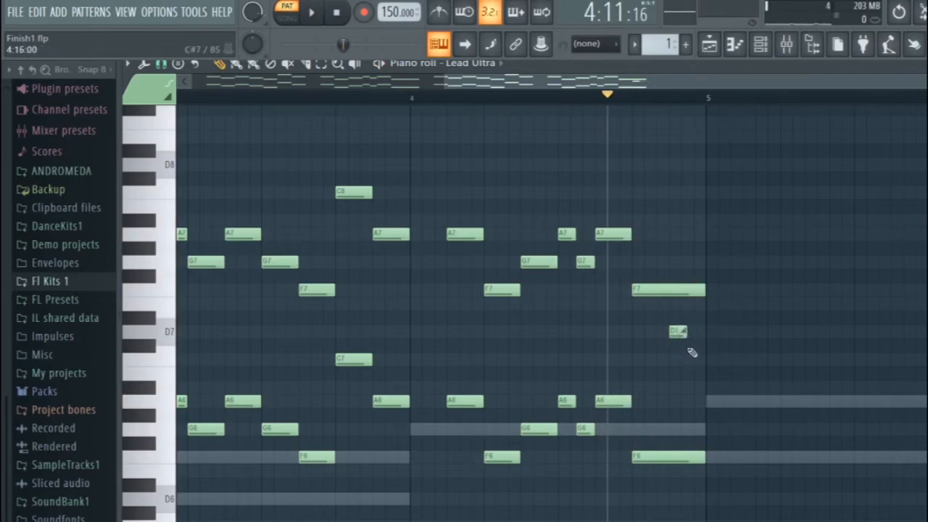
{"action": "key", "text": "space"}
{"action": "key", "text": "space"}
{"action": "scroll", "coordinate": [690, 298], "scroll_direction": "down", "scroll_amount": 2, "text": "ctrl"}
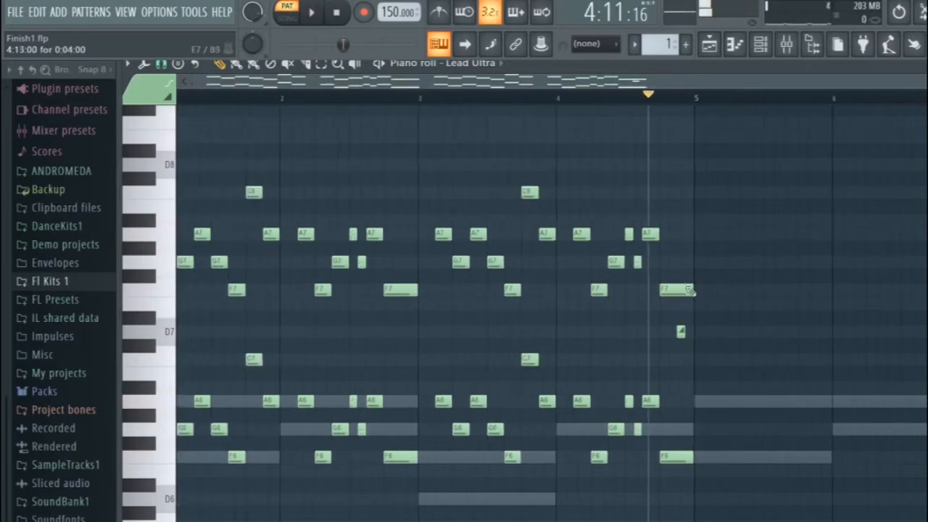
{"action": "scroll", "coordinate": [690, 292], "scroll_direction": "down", "scroll_amount": 1, "text": "ctrl"}
{"action": "left_click_drag", "start_coordinate": [608, 98], "coordinate": [135, 114]}
{"action": "key", "text": "space"}
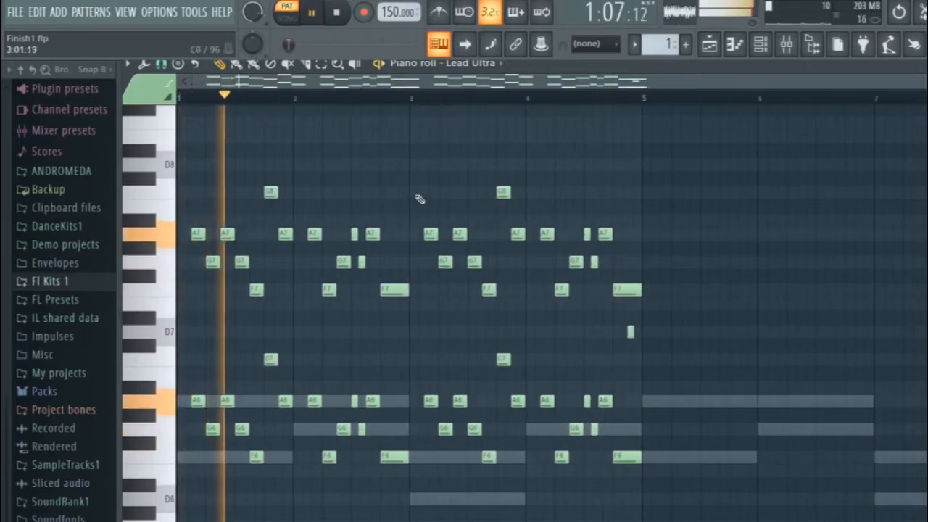
Step: Try a one-step slide note at the end of bar 1, set to F7 on step 16, and play it back
{"action": "key", "text": "space"}
{"action": "scroll", "coordinate": [304, 337], "scroll_direction": "up", "scroll_amount": 2, "text": "ctrl"}
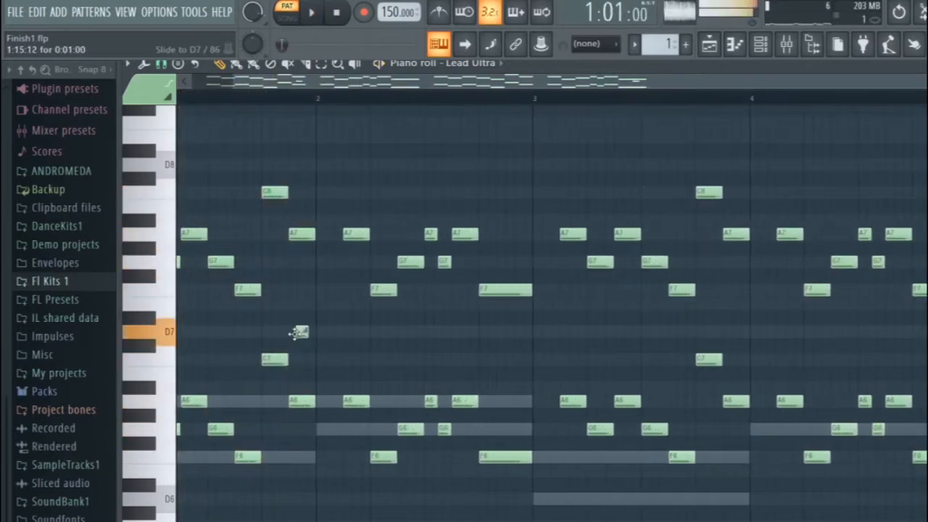
{"action": "scroll", "coordinate": [304, 300], "scroll_direction": "up", "scroll_amount": 3, "text": "ctrl"}
{"action": "key", "text": "space"}
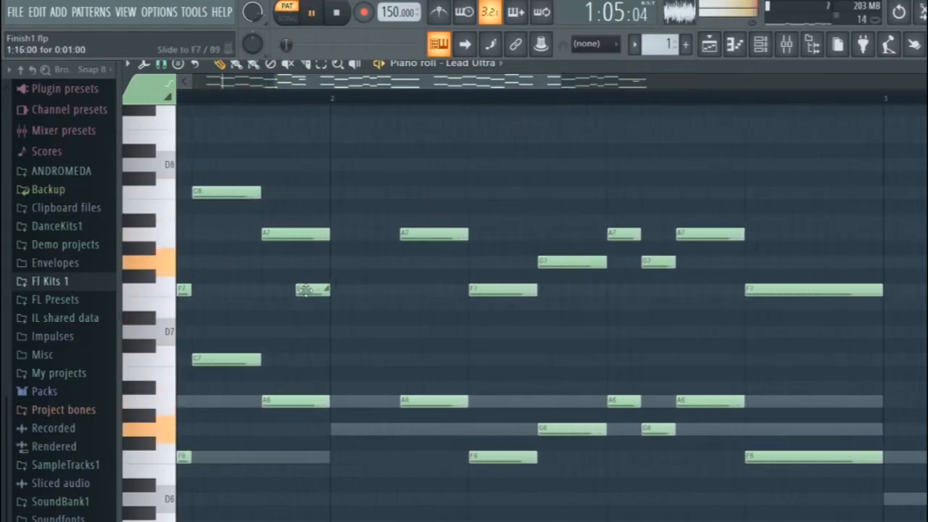
{"action": "scroll", "coordinate": [406, 340], "scroll_direction": "down", "scroll_amount": 2, "text": "ctrl"}
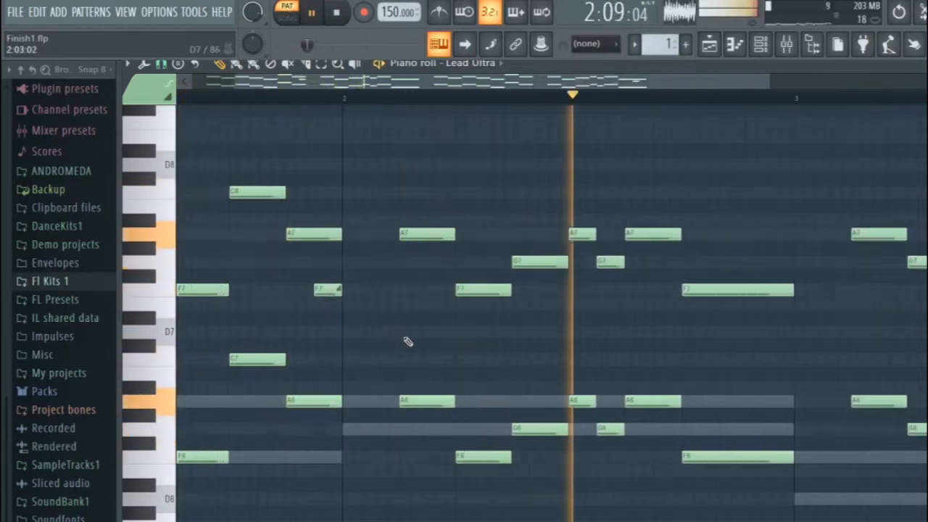
{"action": "key", "text": "space"}
Step: Add a one-step D7 slide note at the end of bar 2, remove the F7 slide note from bar 1, and play back
{"action": "mouse_move", "coordinate": [551, 360]}
{"action": "left_mouse_down"}
{"action": "mouse_move", "coordinate": [574, 346]}
{"action": "mouse_move", "coordinate": [572, 335]}
{"action": "left_mouse_up"}
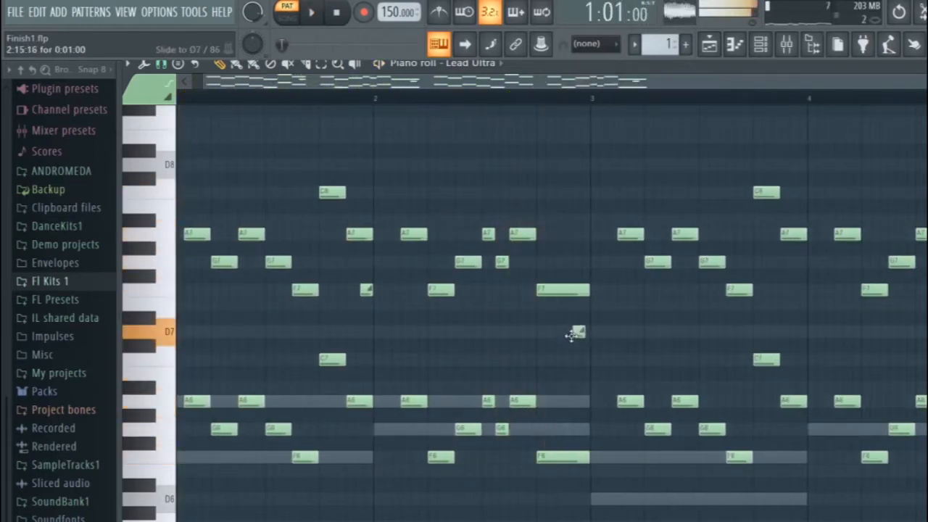
{"action": "key", "text": "space"}
{"action": "scroll", "coordinate": [445, 333], "scroll_direction": "down", "scroll_amount": 2, "text": "ctrl"}
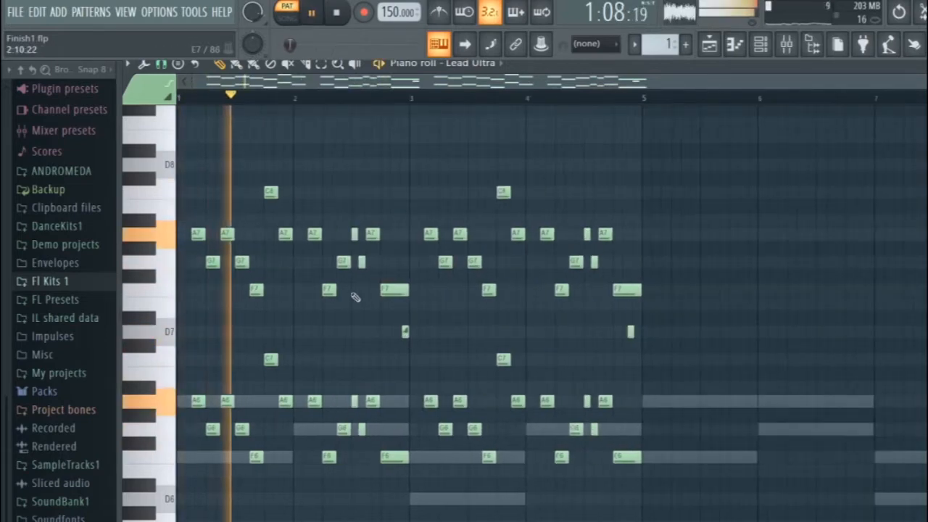
{"action": "left_click", "coordinate": [170, 165]}
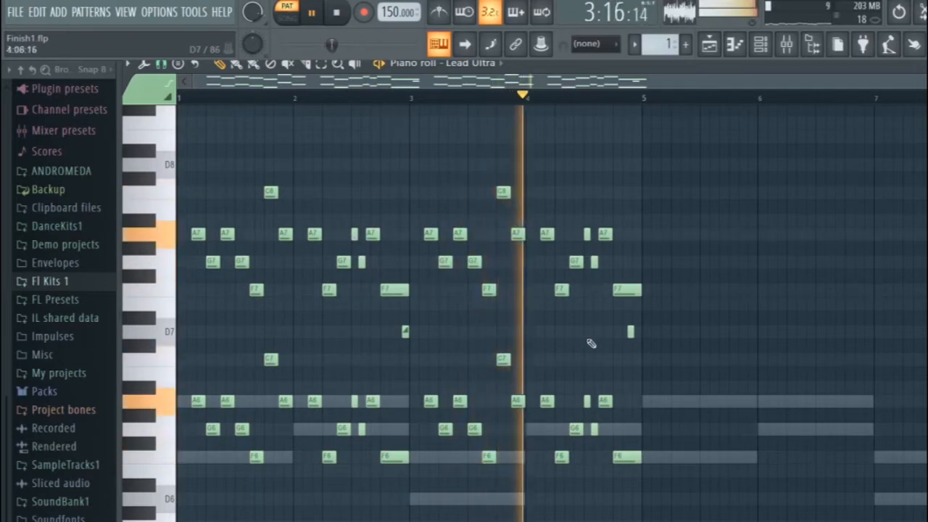
Step: Move the D7 slide note in bar 2 to step 15, matching the slide note in bar 4
{"action": "scroll", "coordinate": [641, 343], "scroll_direction": "up", "scroll_amount": 2, "text": "ctrl"}
{"action": "scroll", "coordinate": [641, 344], "scroll_direction": "up", "scroll_amount": 2, "text": "ctrl"}
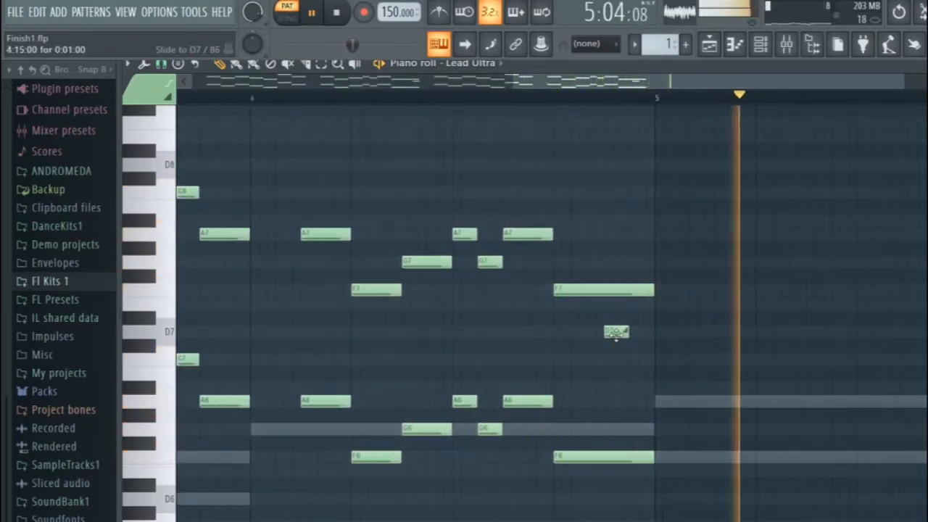
{"action": "key", "text": "space"}
{"action": "scroll", "coordinate": [227, 332], "scroll_direction": "down", "scroll_amount": 4, "text": "ctrl"}
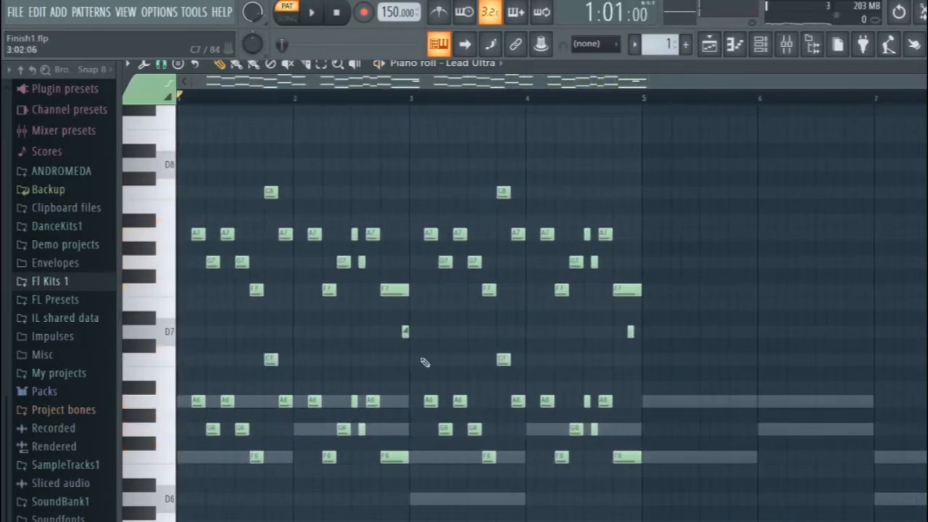
{"action": "scroll", "coordinate": [410, 360], "scroll_direction": "up", "scroll_amount": 3, "text": "ctrl"}
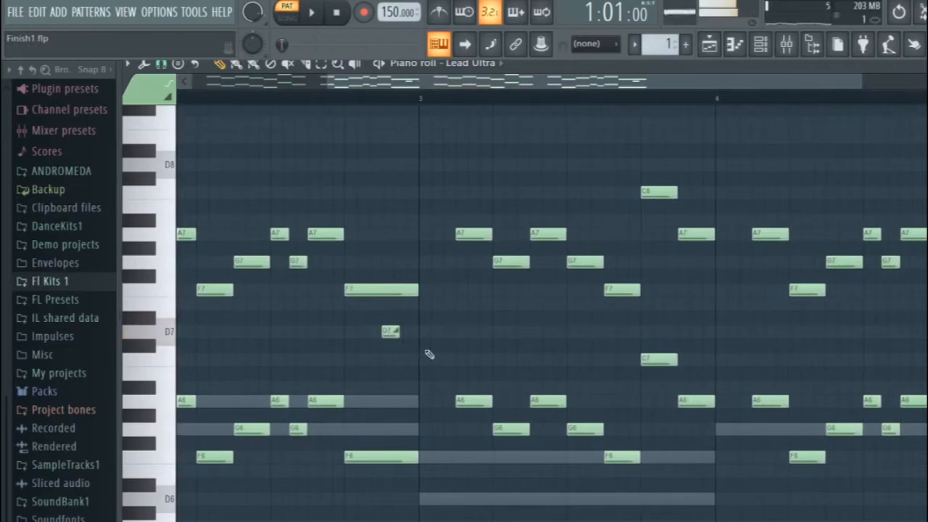
{"action": "scroll", "coordinate": [429, 355], "scroll_direction": "down", "scroll_amount": 3, "text": "ctrl"}
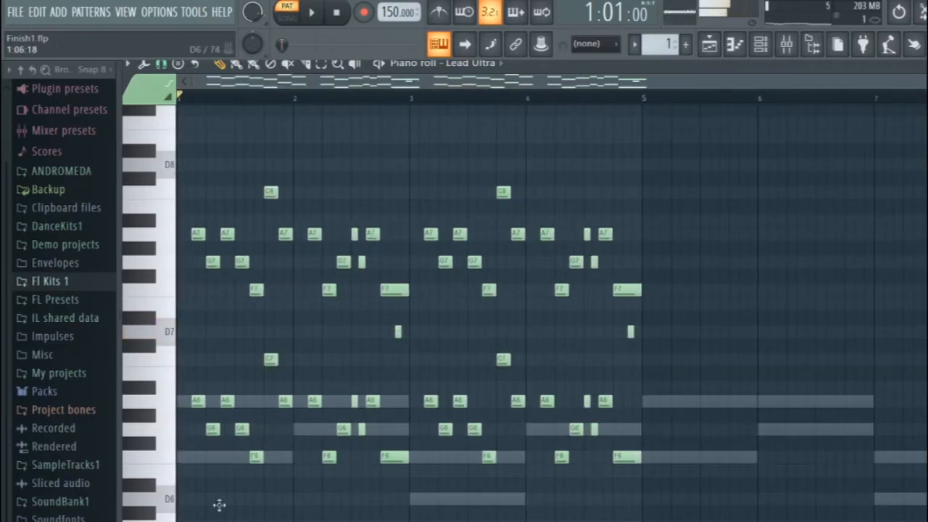
Step: Try a one-step D6 slide note in bar 1, shift it to step 7, and play back the melody
{"action": "left_click", "coordinate": [225, 499]}
{"action": "scroll", "coordinate": [235, 499], "scroll_direction": "up", "scroll_amount": 3, "text": "ctrl"}
{"action": "key", "text": "space"}
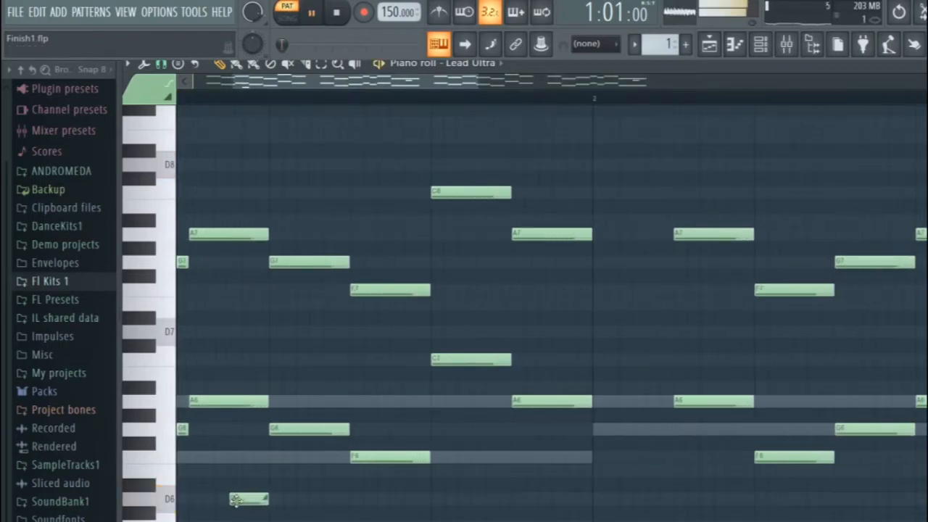
{"action": "scroll", "coordinate": [235, 499], "scroll_direction": "down", "scroll_amount": 3, "text": "ctrl"}
{"action": "key", "text": "space"}
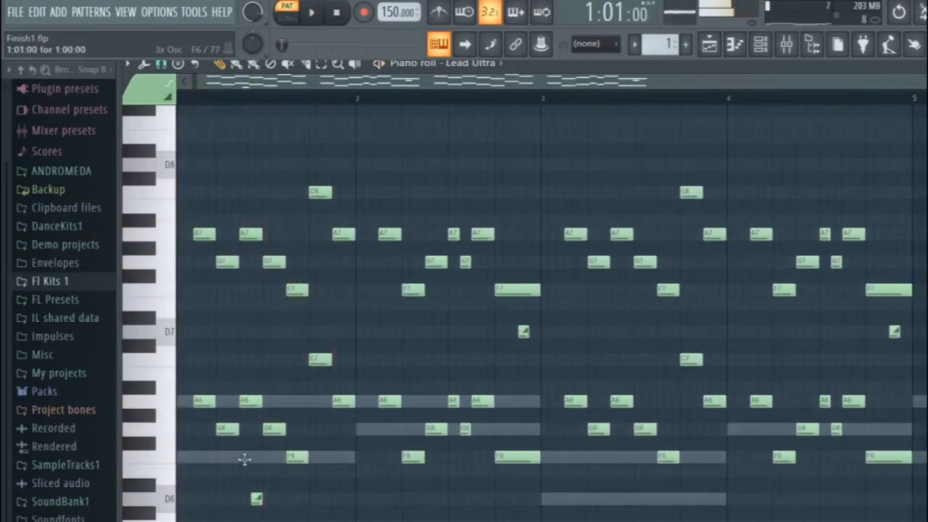
{"action": "scroll", "coordinate": [257, 484], "scroll_direction": "up", "scroll_amount": 2, "text": "ctrl"}
{"action": "left_click_drag", "start_coordinate": [280, 498], "coordinate": [257, 499]}
{"action": "scroll", "coordinate": [260, 499], "scroll_direction": "up", "scroll_amount": 3, "text": "ctrl"}
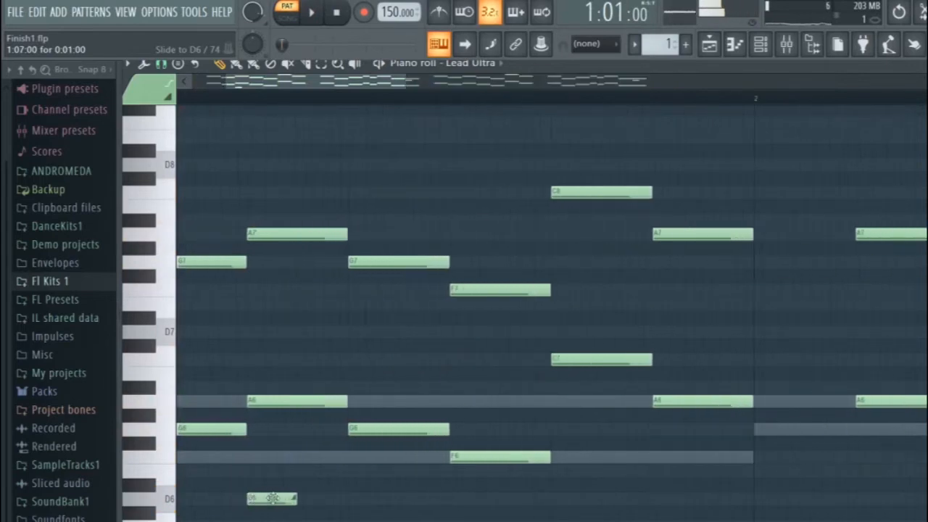
{"action": "key", "text": "space"}
{"action": "scroll", "coordinate": [305, 501], "scroll_direction": "down", "scroll_amount": 4, "text": "ctrl"}
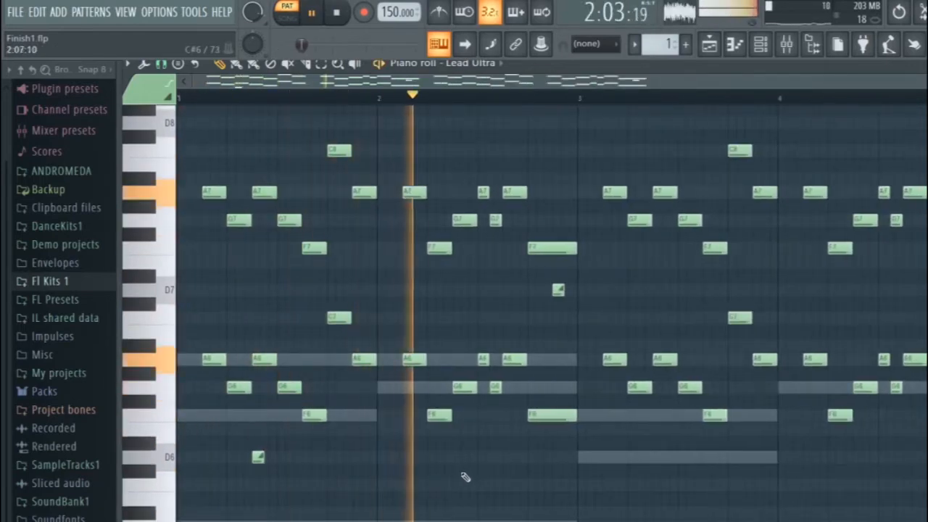
Step: Try a one-step slide note at step 9 of bar 2, moving it from E6 to F6
{"action": "left_click", "coordinate": [482, 429]}
{"action": "scroll", "coordinate": [486, 435], "scroll_direction": "up", "scroll_amount": 3, "text": "ctrl"}
{"action": "key", "text": "space"}
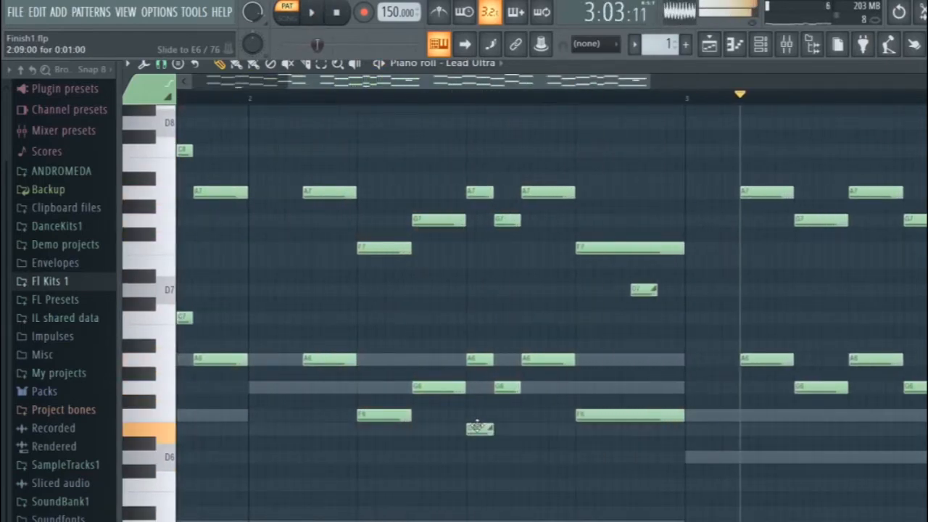
{"action": "key", "text": "space"}
{"action": "scroll", "coordinate": [493, 428], "scroll_direction": "down", "scroll_amount": 5, "text": "ctrl"}
{"action": "key", "text": "space"}
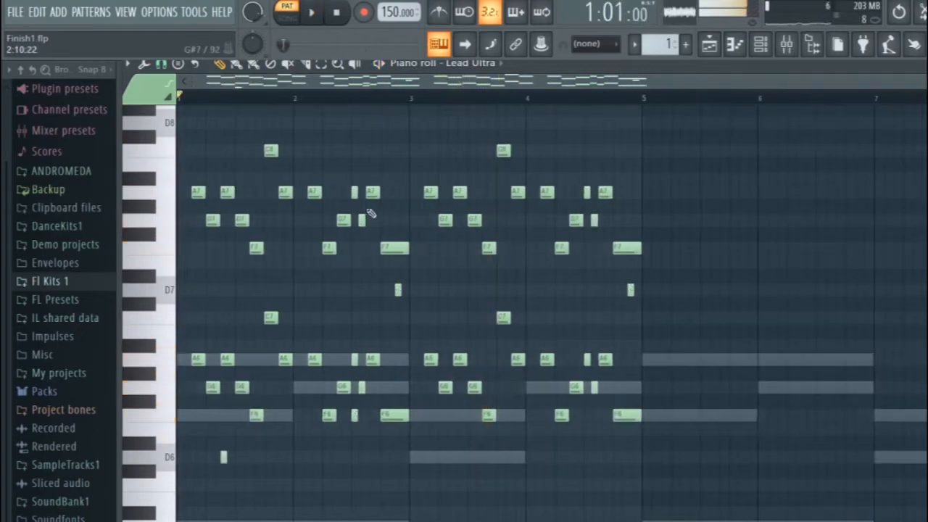
Step: Play back the melody and delete the F6 slide note in bar 2 and the D6 slide note in bar 1
{"action": "key", "text": "space"}
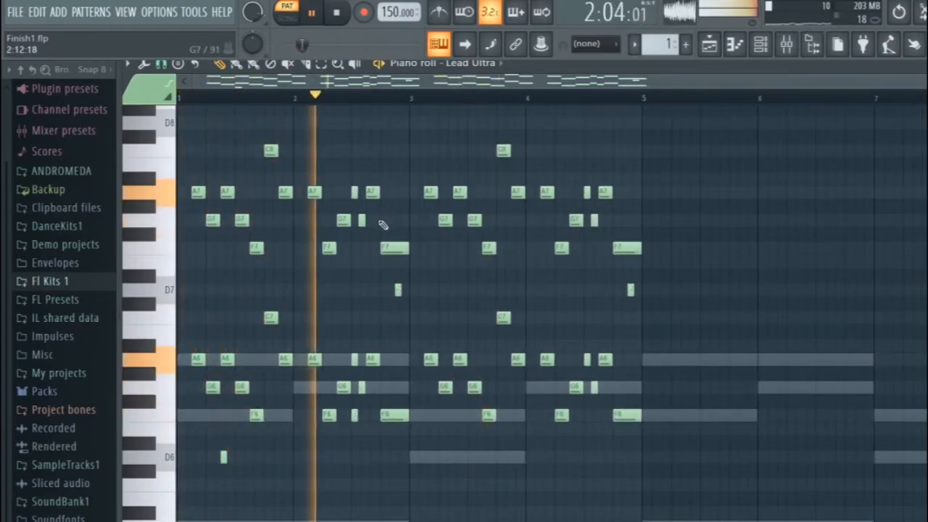
{"action": "key", "text": "space"}
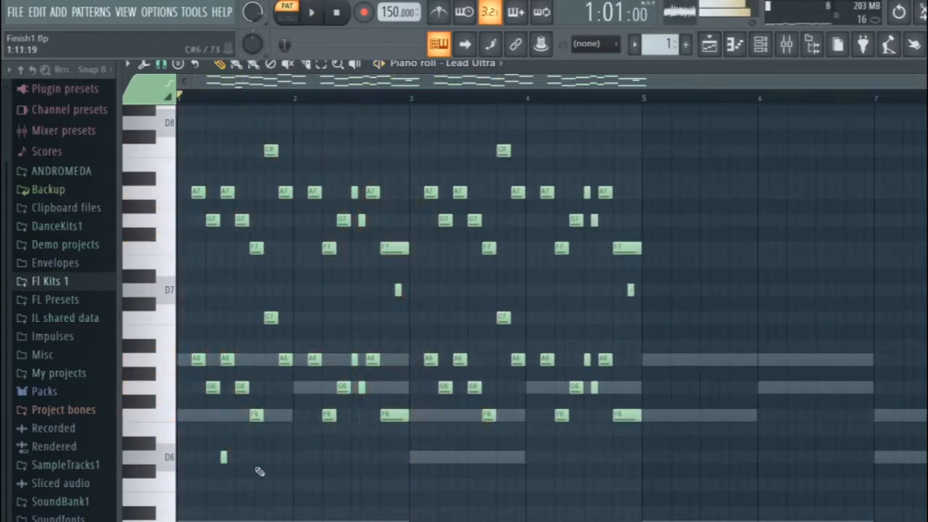
{"action": "right_click", "coordinate": [224, 457]}
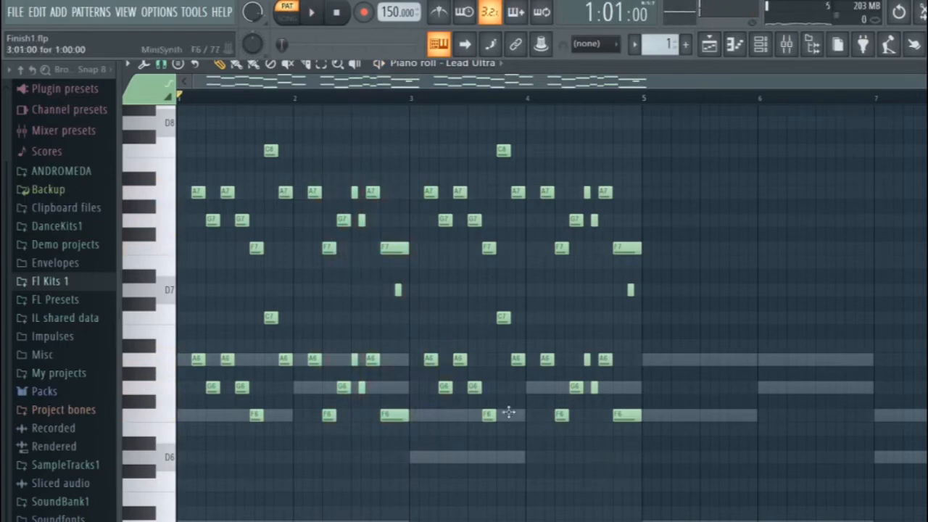
Step: Replace the C8 note in bar 1 with a C8 slide note at step 13, trimmed to half a step
{"action": "scroll", "coordinate": [252, 220], "scroll_direction": "up", "scroll_amount": 5}
{"action": "right_click", "coordinate": [306, 188]}
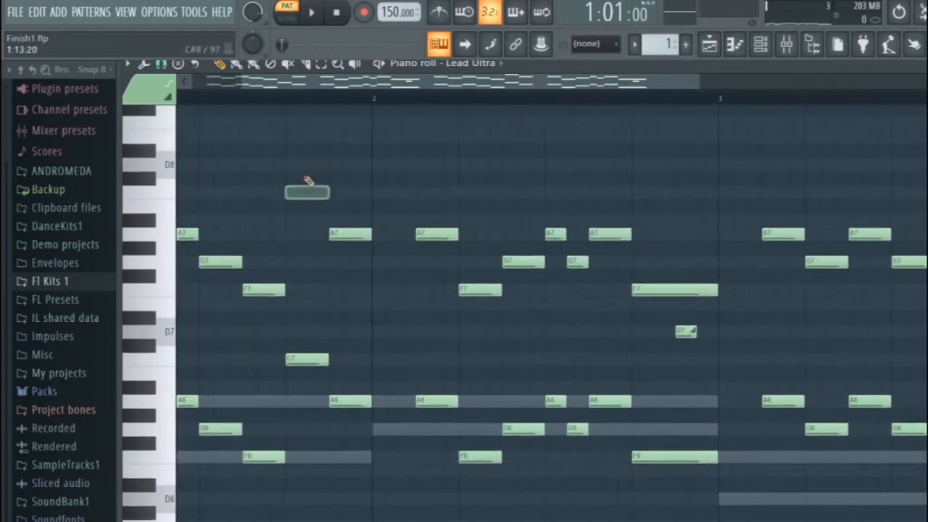
{"action": "left_click", "coordinate": [290, 188]}
{"action": "scroll", "coordinate": [296, 192], "scroll_direction": "up", "scroll_amount": 3}
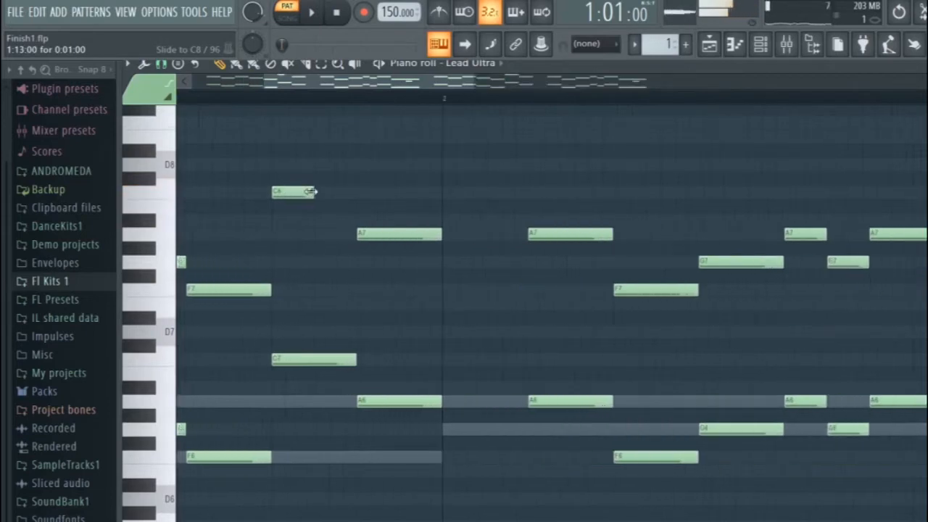
Step: Replace the C8 note in bar 3 with a half-step C8 slide note at step 13 and play back the melody
{"action": "scroll", "coordinate": [289, 193], "scroll_direction": "down", "scroll_amount": 3}
{"action": "left_click", "coordinate": [563, 193]}
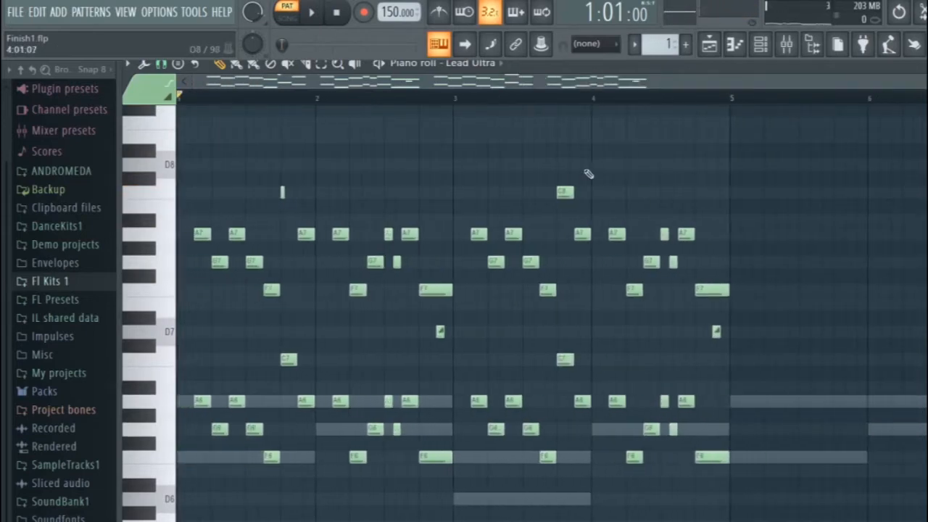
{"action": "scroll", "coordinate": [557, 190], "scroll_direction": "up", "scroll_amount": 2}
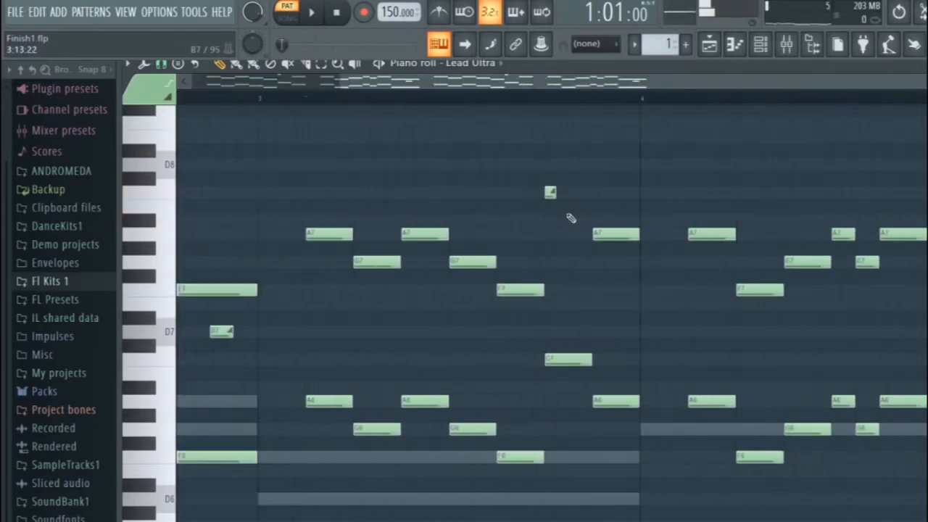
{"action": "scroll", "coordinate": [573, 210], "scroll_direction": "down", "scroll_amount": 3}
{"action": "key", "text": "space"}
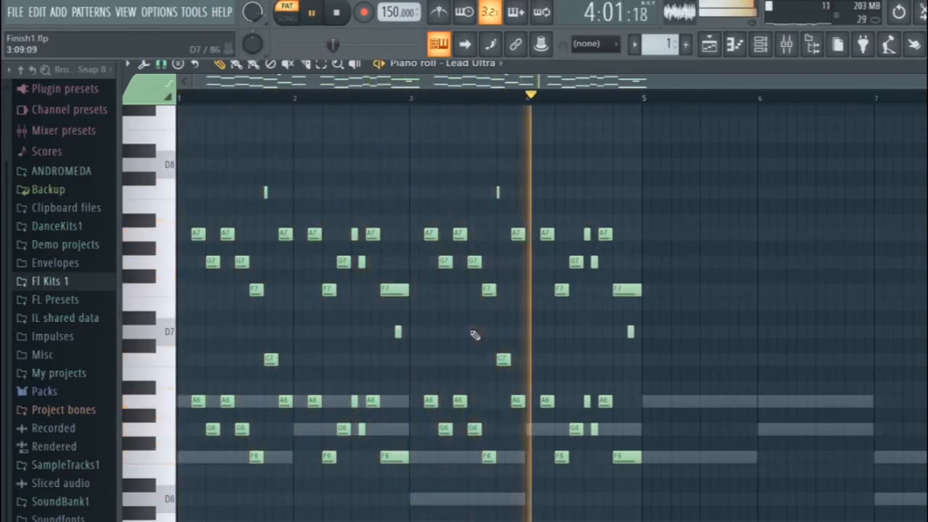
{"action": "key", "text": "space"}
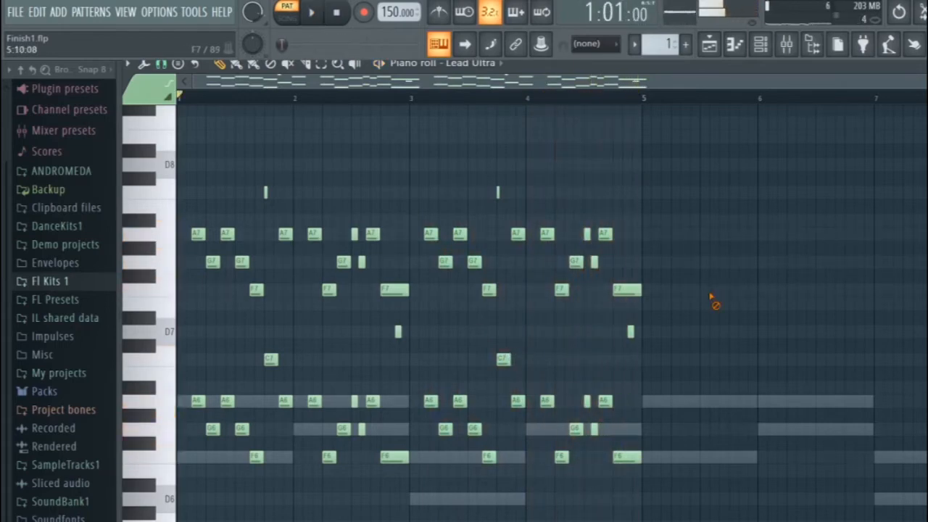
{"action": "left_click_drag", "start_coordinate": [723, 520], "coordinate": [177, 142]}
{"action": "scroll", "coordinate": [190, 188], "scroll_direction": "up", "scroll_amount": 1}
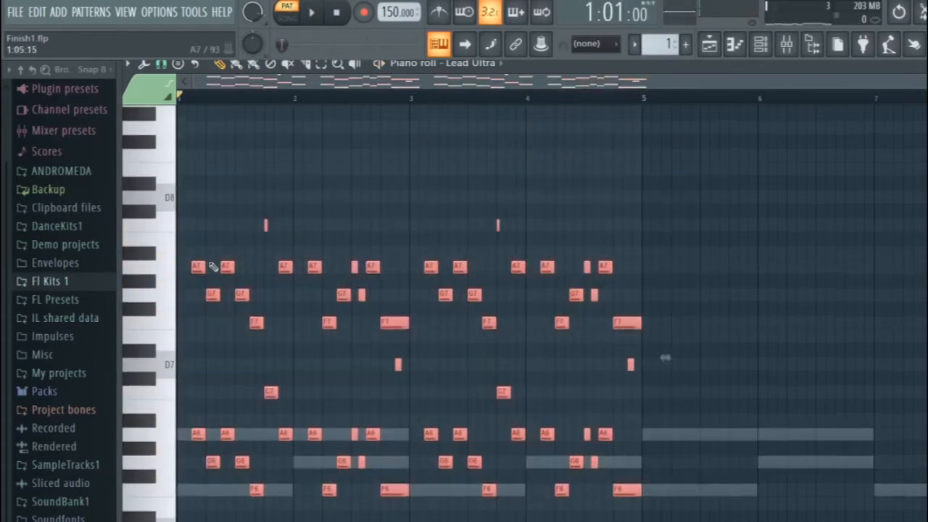
{"action": "left_click", "coordinate": [193, 310]}
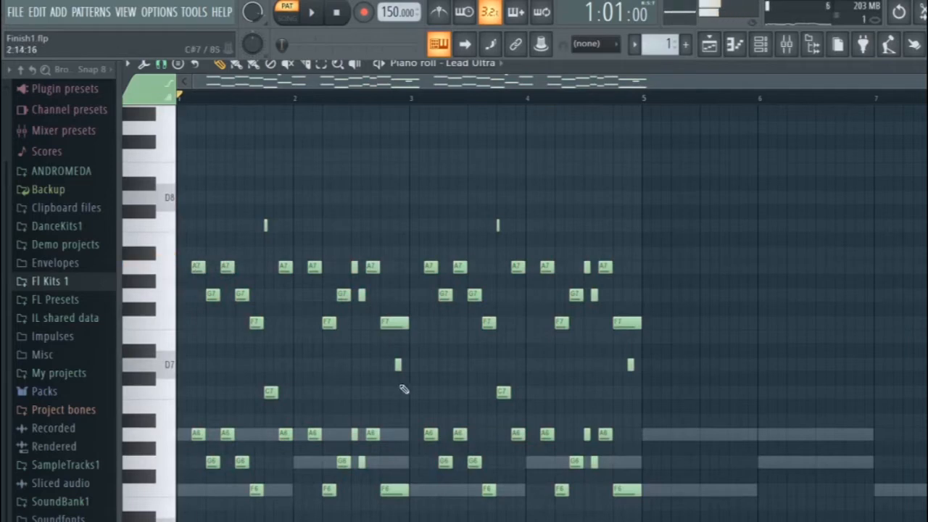
Step: Add two-step D7 notes at the start of bars 1 and 3 and play back the melody
{"action": "scroll", "coordinate": [419, 371], "scroll_direction": "up", "scroll_amount": 4}
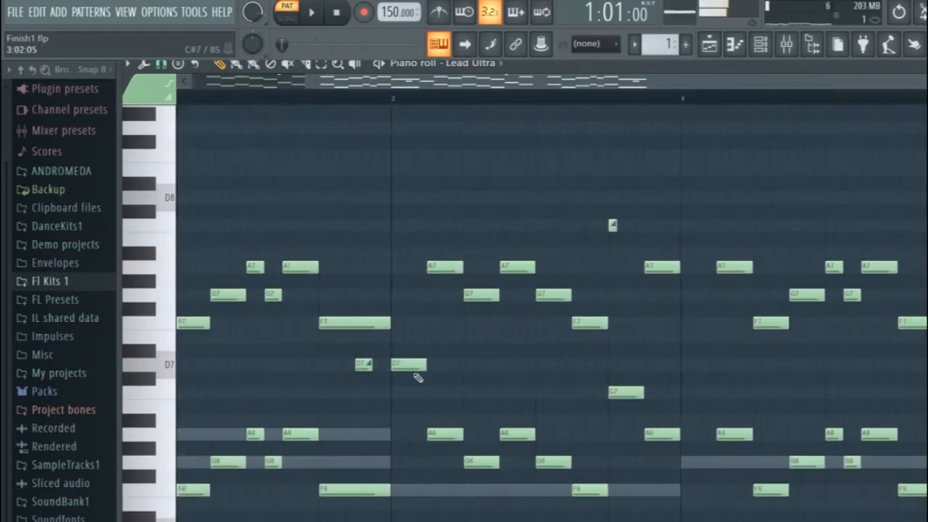
{"action": "scroll", "coordinate": [406, 366], "scroll_direction": "down", "scroll_amount": 4}
{"action": "key", "text": "space"}
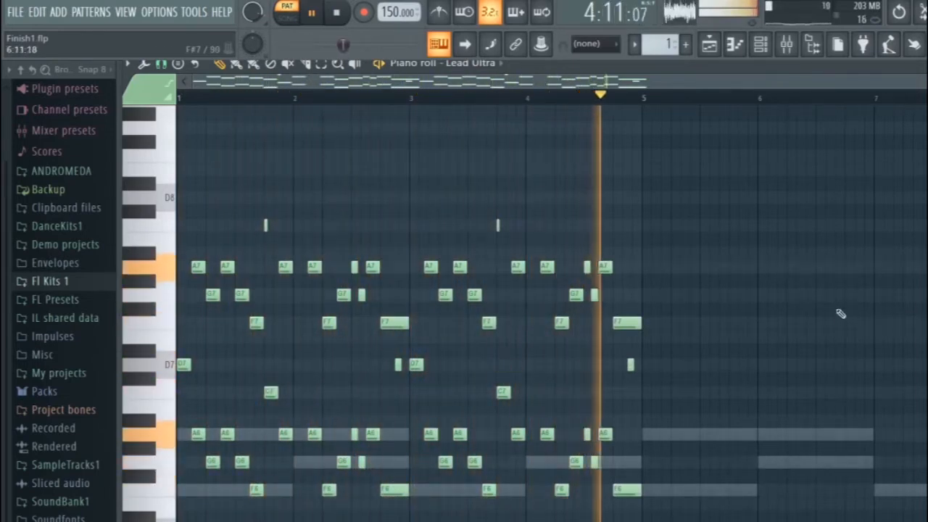
{"action": "key", "text": "space"}
Step: Raise the slide note at step 15 of bar 4 to G7 and play back the melody
{"action": "scroll", "coordinate": [638, 371], "scroll_direction": "up", "scroll_amount": 5}
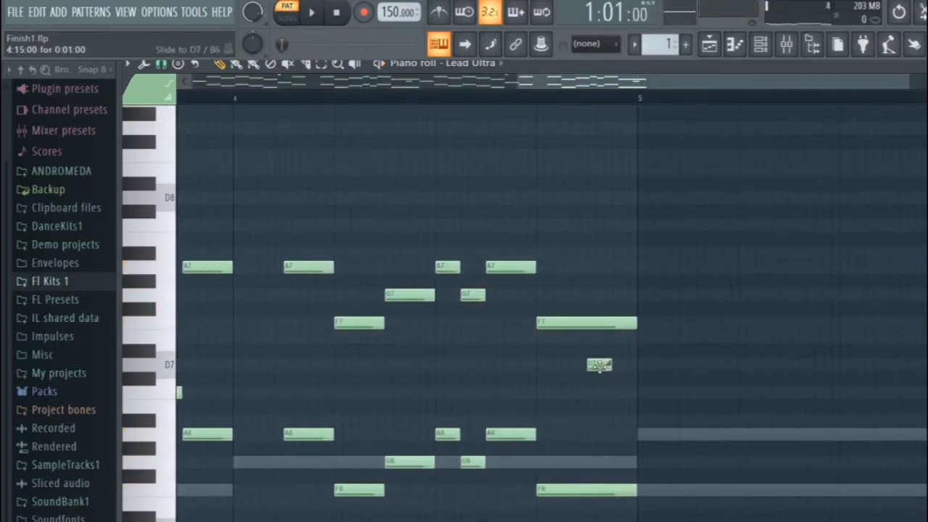
{"action": "left_click_drag", "start_coordinate": [594, 295], "coordinate": [596, 284]}
{"action": "scroll", "coordinate": [630, 321], "scroll_direction": "down", "scroll_amount": 5}
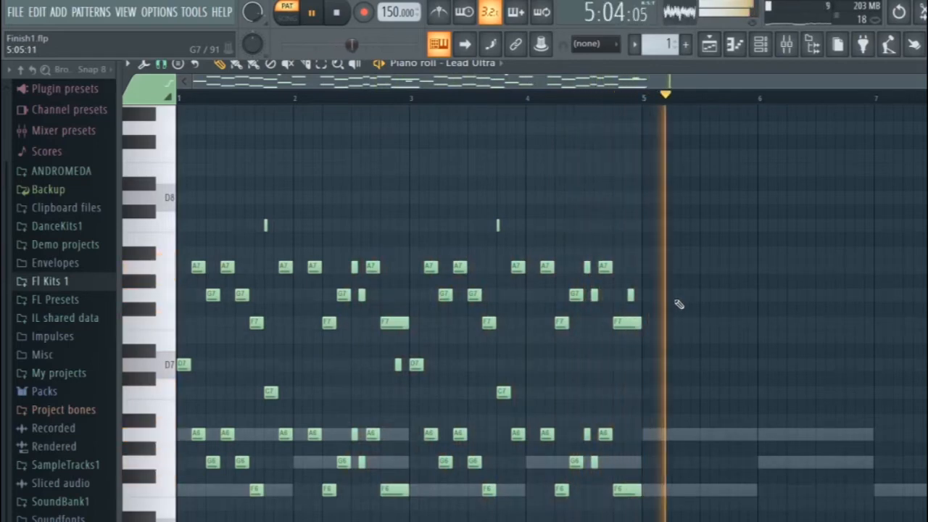
Step: Move the slide note at step 15 of bar 4 to D7 and the one in bar 2 to G7, playing back the melody
{"action": "key", "text": "space"}
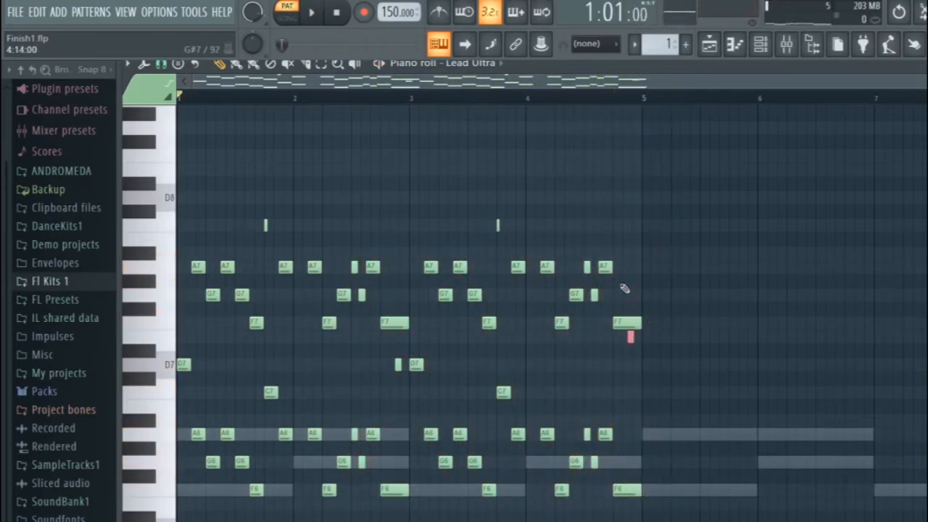
{"action": "key", "text": "space"}
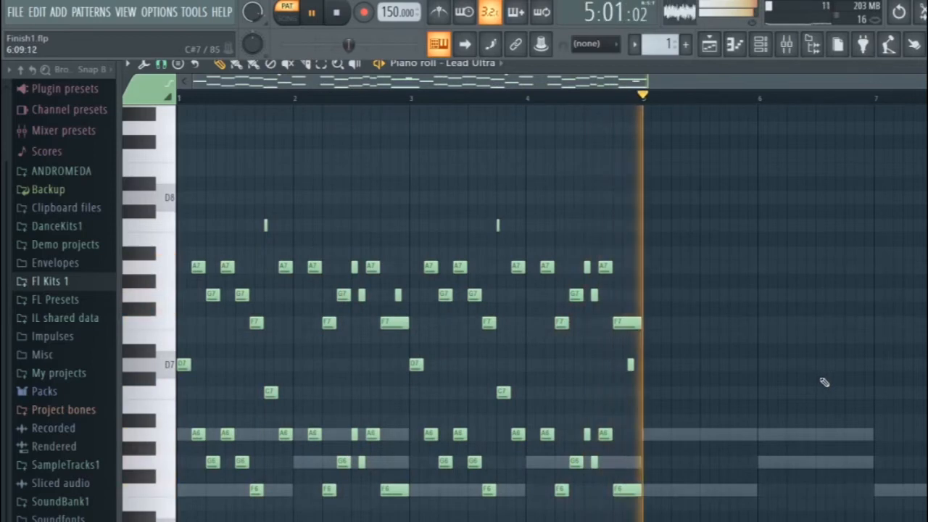
{"action": "key", "text": "space"}
Step: Duplicate the four-bar Lead Ultra melody into bars 5 to 8, deselect the copies and bring up the playlist
{"action": "key", "text": "ctrl+b"}
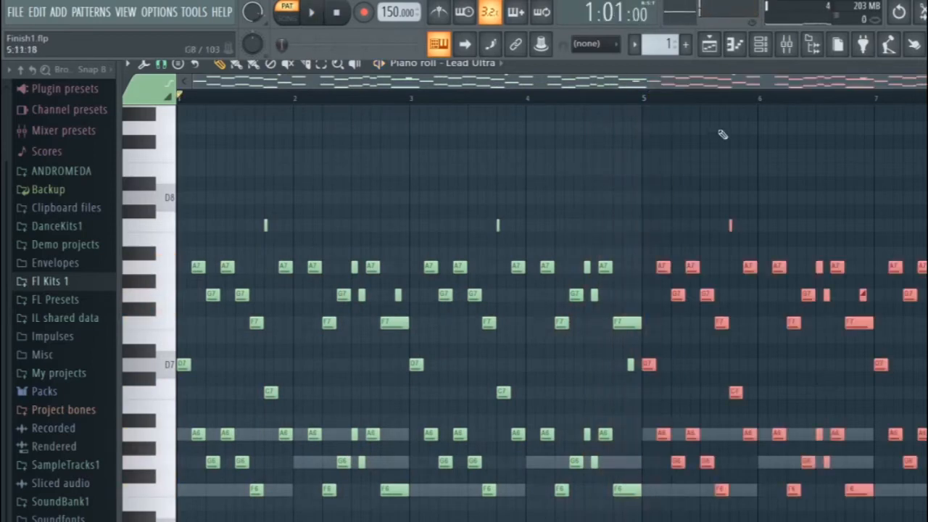
{"action": "key", "text": "ctrl+d"}
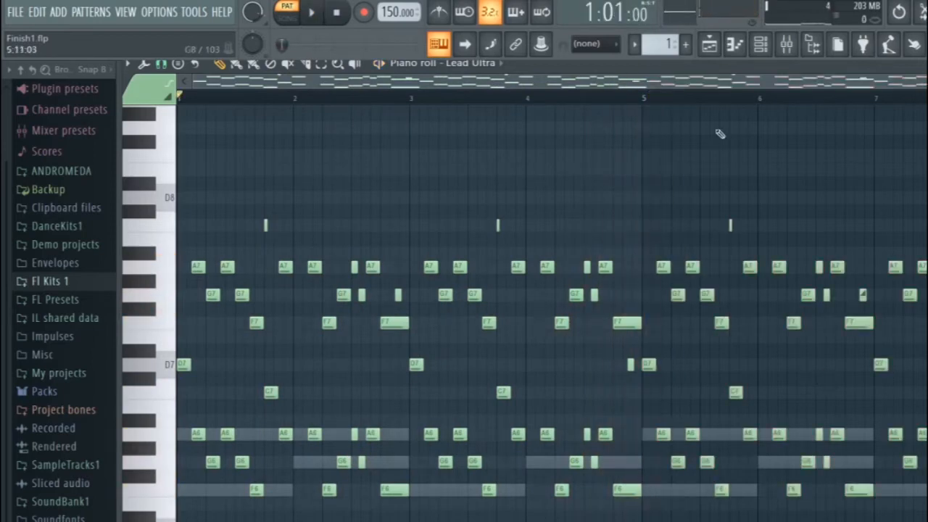
{"action": "left_click", "coordinate": [771, 46]}
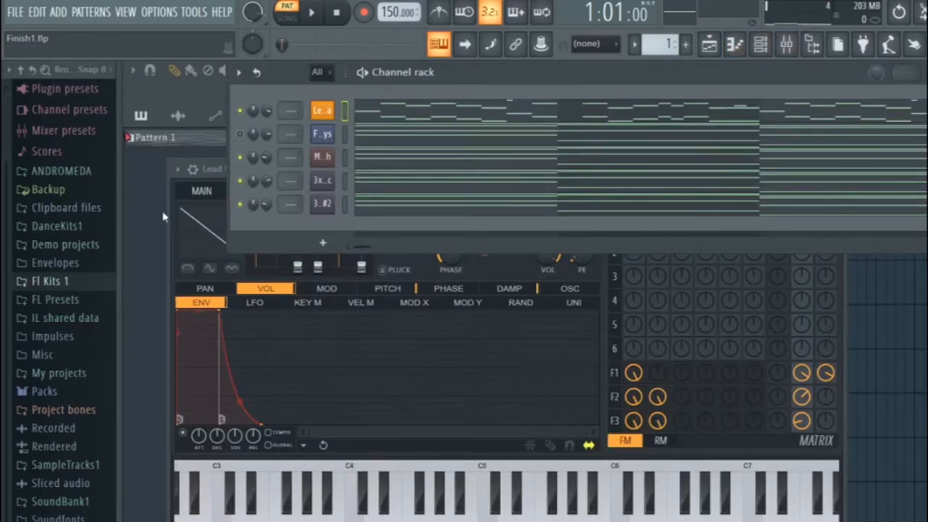
{"action": "left_click", "coordinate": [183, 207]}
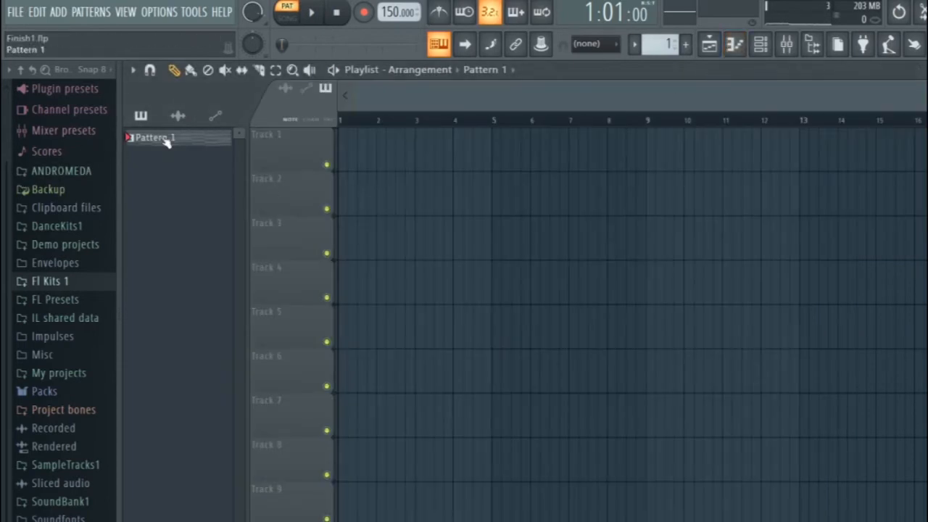
Step: Place Pattern 1 at bar 1 of track 1 and play it back in song mode
{"action": "left_click", "coordinate": [433, 155]}
{"action": "key", "text": "space"}
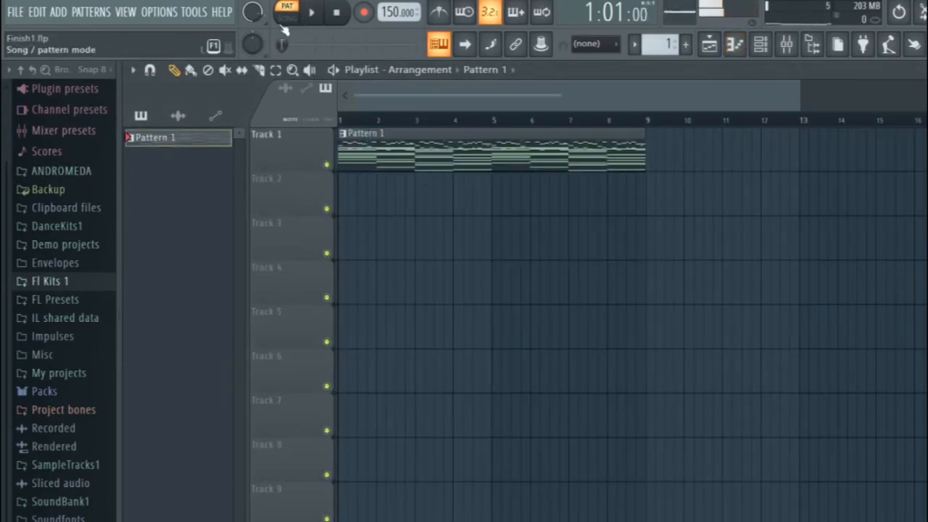
{"action": "left_click", "coordinate": [284, 22]}
{"action": "key", "text": "space"}
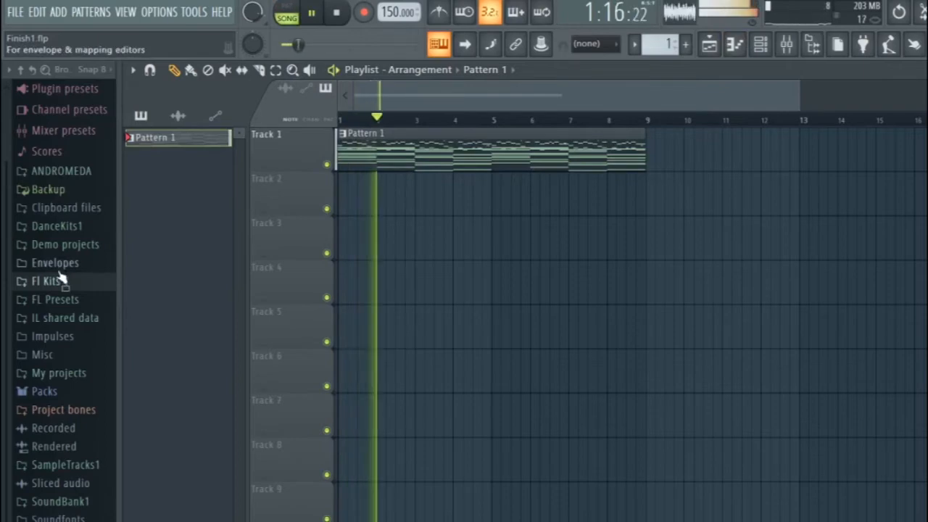
{"action": "key", "text": "space"}
Step: Try the Kick (4) sample on track 2 and replace it with X KICK (1) at the start of bar 1
{"action": "scroll", "coordinate": [66, 145], "scroll_direction": "up", "scroll_amount": 2}
{"action": "left_click", "coordinate": [63, 110]}
{"action": "scroll", "coordinate": [75, 210], "scroll_direction": "down", "scroll_amount": 5}
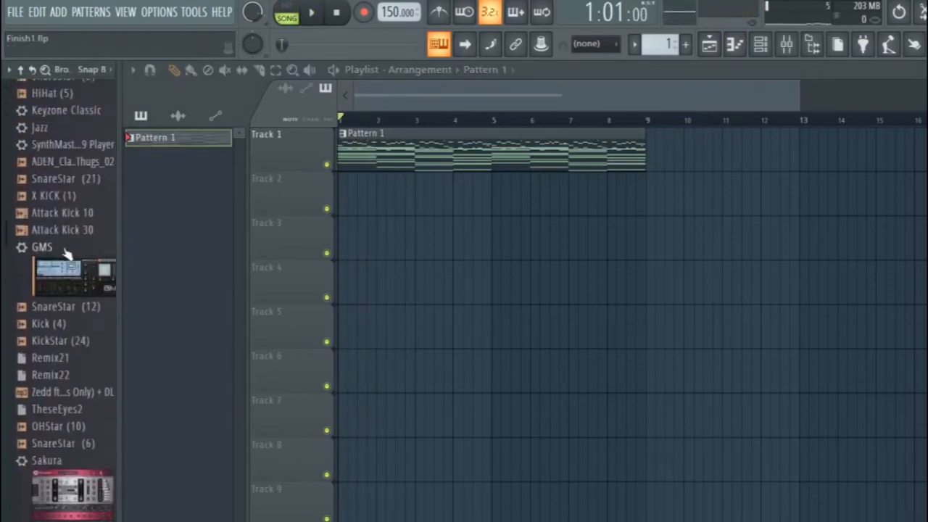
{"action": "scroll", "coordinate": [66, 253], "scroll_direction": "up", "scroll_amount": 2}
{"action": "left_click", "coordinate": [68, 430]}
{"action": "left_click_drag", "start_coordinate": [67, 415], "coordinate": [351, 200]}
{"action": "key", "text": "space"}
{"action": "key", "text": "space"}
{"action": "left_click_drag", "start_coordinate": [54, 306], "coordinate": [341, 192]}
{"action": "right_click", "coordinate": [204, 138]}
{"action": "left_click", "coordinate": [229, 304]}
Step: Place the ADEN_Clap_LibraryThugs_02 sample on track 3 at beat 3 of bar 1 and play back the arrangement
{"action": "scroll", "coordinate": [338, 237], "scroll_direction": "up", "scroll_amount": 4}
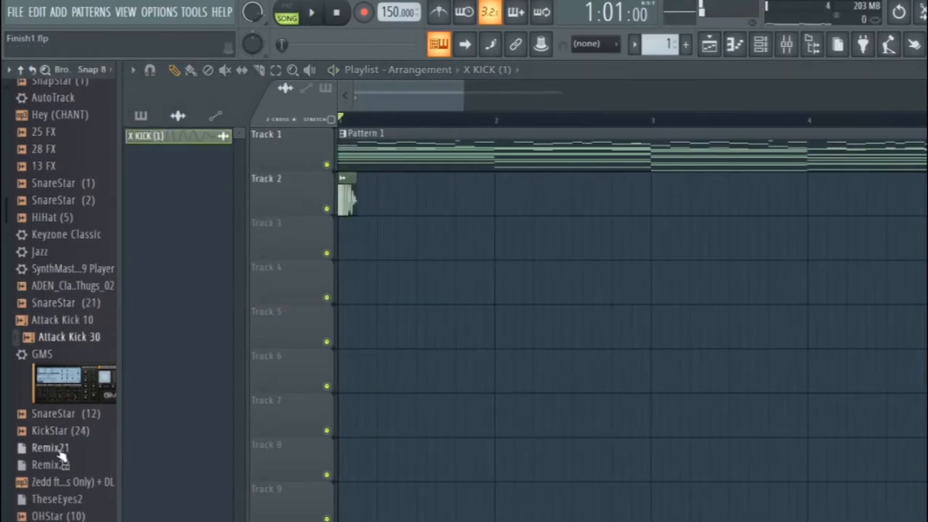
{"action": "left_click_drag", "start_coordinate": [70, 285], "coordinate": [419, 240]}
{"action": "key", "text": "space"}
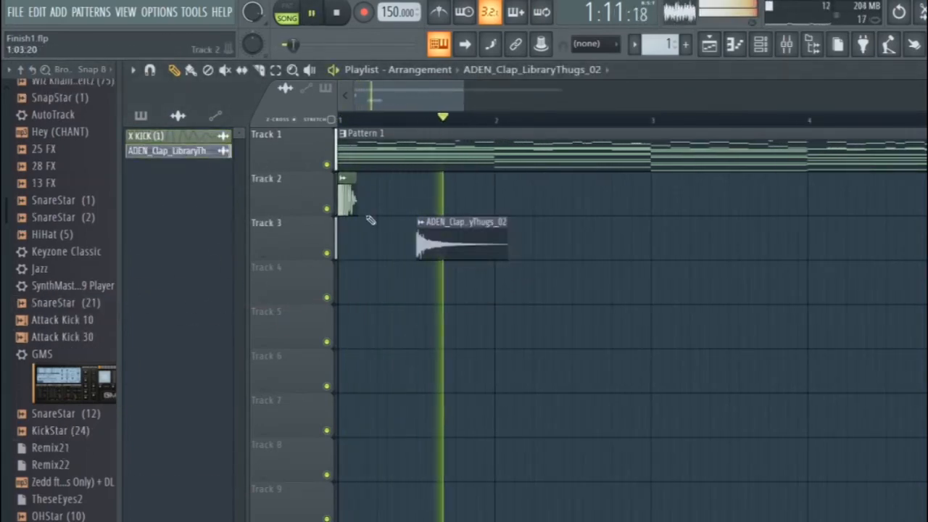
{"action": "key", "text": "space"}
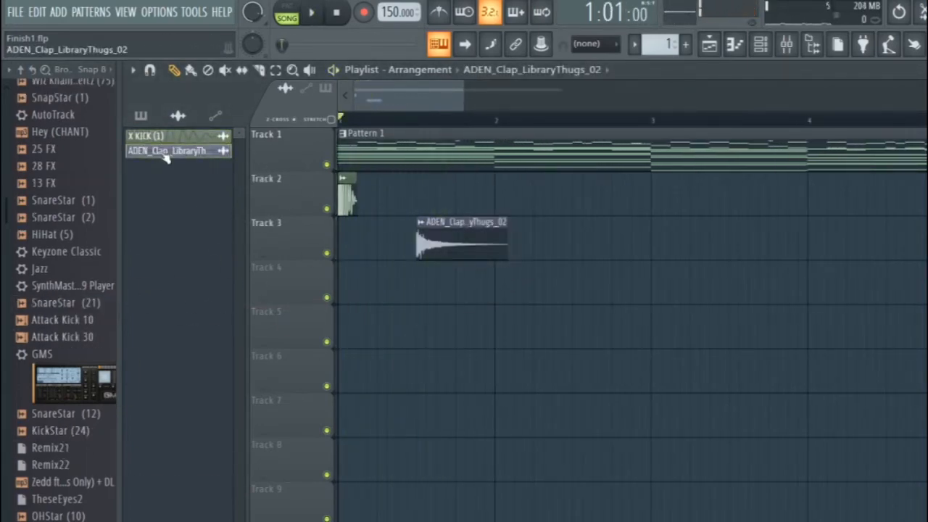
Step: Examine the clap's sample settings and listen to how the clap sits against the kick and Pattern 1
{"action": "left_click", "coordinate": [165, 153]}
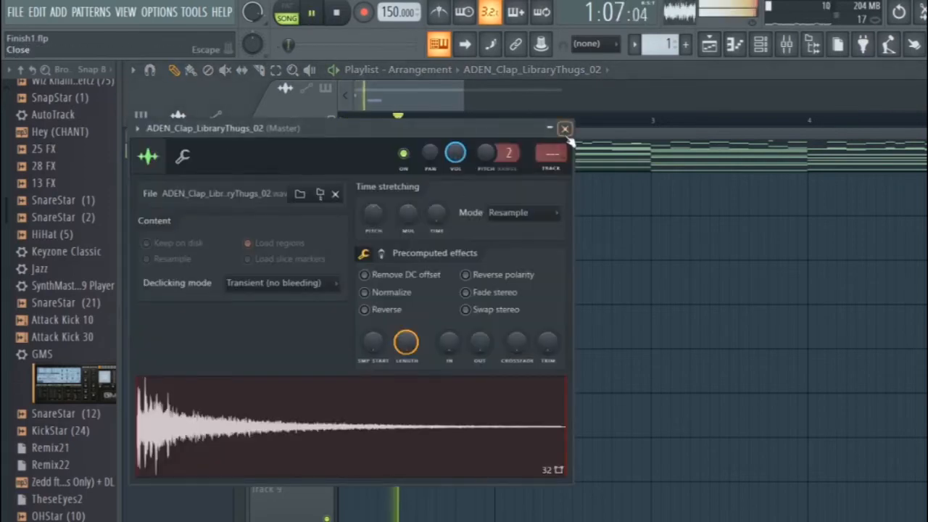
{"action": "left_click", "coordinate": [565, 128]}
{"action": "key", "text": "space"}
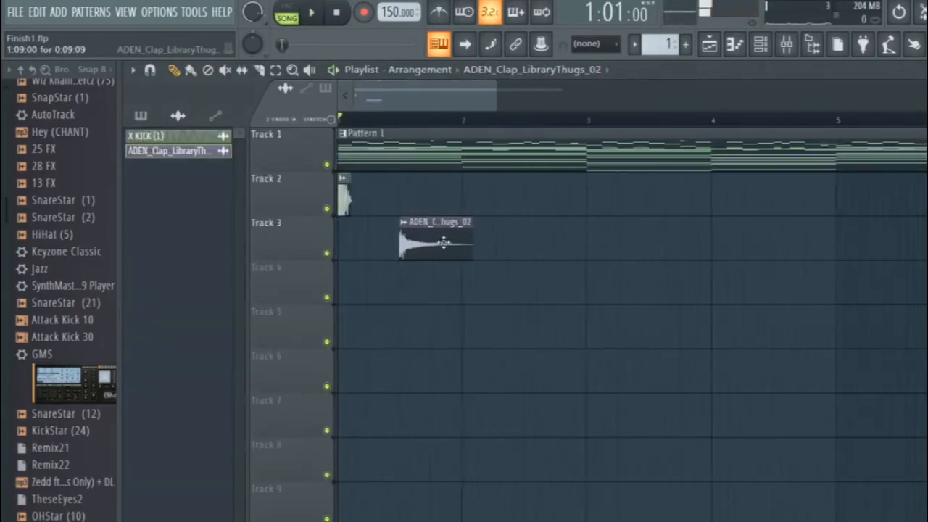
{"action": "scroll", "coordinate": [444, 243], "scroll_direction": "down", "scroll_amount": 3}
{"action": "key", "text": "space"}
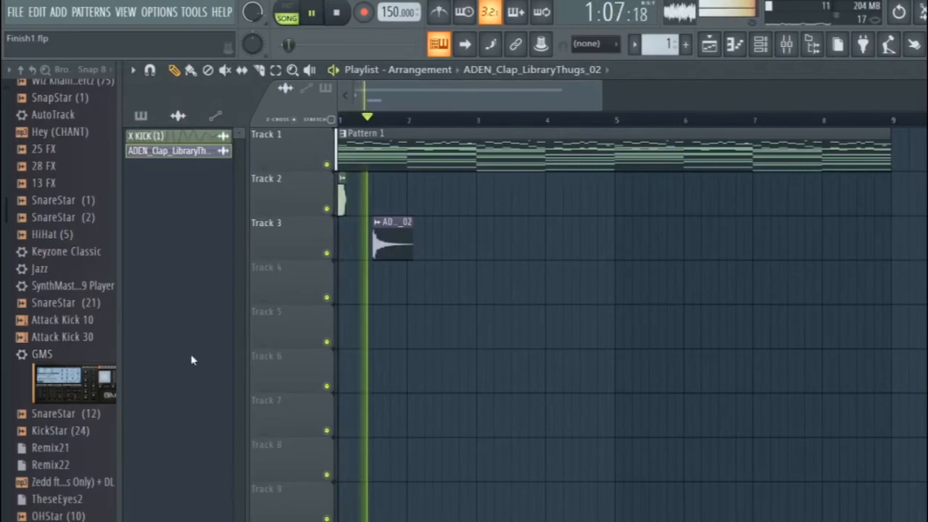
{"action": "key", "text": "space"}
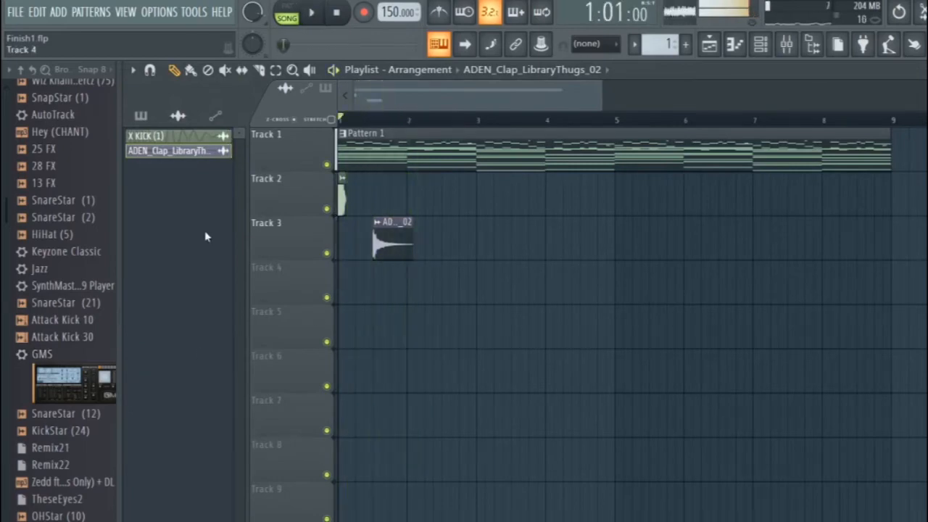
Step: Add an X KICK (1) at beat 2 and a clap at beat 3 of bar 2 on their tracks, and play back
{"action": "left_click", "coordinate": [215, 138]}
{"action": "scroll", "coordinate": [464, 280], "scroll_direction": "up", "scroll_amount": 2}
{"action": "left_click", "coordinate": [395, 179]}
{"action": "scroll", "coordinate": [396, 179], "scroll_direction": "up", "scroll_amount": 4}
{"action": "left_click", "coordinate": [220, 152]}
{"action": "left_click_drag", "start_coordinate": [533, 262], "coordinate": [457, 240]}
{"action": "left_click", "coordinate": [424, 192]}
{"action": "key", "text": "space"}
{"action": "scroll", "coordinate": [514, 262], "scroll_direction": "down", "scroll_amount": 5}
{"action": "key", "text": "space"}
{"action": "key", "text": "ctrl+a"}
{"action": "right_click", "coordinate": [499, 232]}
{"action": "key", "text": "ctrl+b"}
{"action": "key", "text": "ctrl+z"}
{"action": "left_click", "coordinate": [408, 240]}
Step: Layer SnareStar (21) on track 4 under both claps, at beat 3 of bars 1 and 2, and play back the beat
{"action": "scroll", "coordinate": [509, 234], "scroll_direction": "up", "scroll_amount": 4}
{"action": "scroll", "coordinate": [457, 240], "scroll_direction": "down", "scroll_amount": 3}
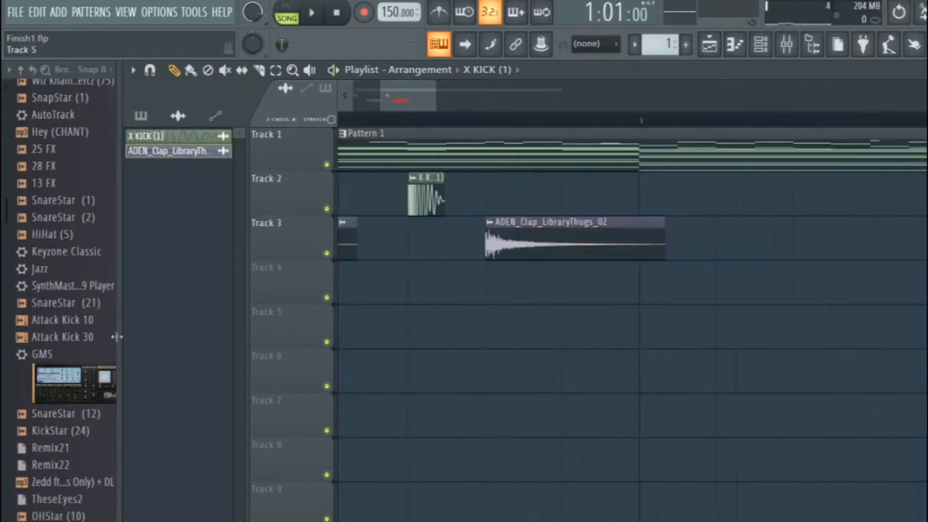
{"action": "left_click_drag", "start_coordinate": [65, 302], "coordinate": [493, 291]}
{"action": "scroll", "coordinate": [470, 284], "scroll_direction": "up", "scroll_amount": 4}
{"action": "scroll", "coordinate": [493, 291], "scroll_direction": "down", "scroll_amount": 5}
{"action": "left_click", "coordinate": [714, 288]}
{"action": "key", "text": "space"}
{"action": "double_click", "coordinate": [503, 289]}
{"action": "key", "text": "space"}
{"action": "key", "text": "Escape"}
Step: Layer Attack Kick 10 on track 5 under both X KICK (1) hits, at bar 1 and beat 2 of bar 2, and play back
{"action": "left_click_drag", "start_coordinate": [66, 323], "coordinate": [345, 337]}
{"action": "left_click", "coordinate": [641, 330]}
{"action": "scroll", "coordinate": [641, 329], "scroll_direction": "up", "scroll_amount": 4}
{"action": "left_click_drag", "start_coordinate": [623, 331], "coordinate": [628, 331]}
{"action": "key", "text": "space"}
{"action": "scroll", "coordinate": [636, 332], "scroll_direction": "down", "scroll_amount": 5}
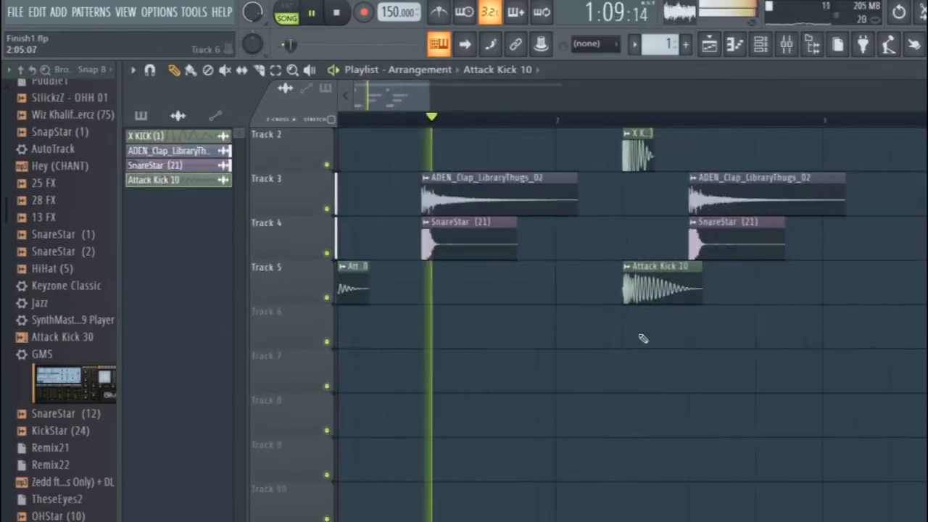
{"action": "scroll", "coordinate": [642, 338], "scroll_direction": "down", "scroll_amount": 3}
{"action": "key", "text": "space"}
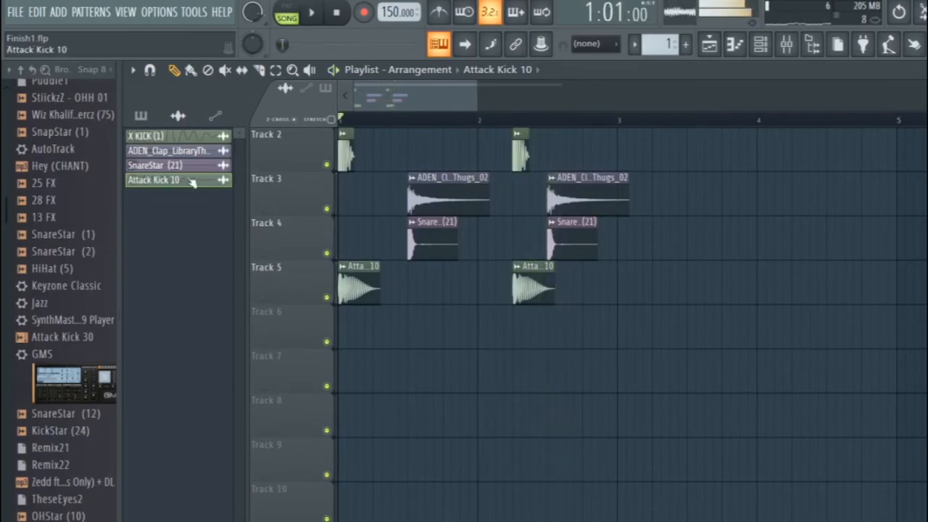
Step: Examine the Attack Kick 10 and X KICK (1) sample settings while listening to the beat
{"action": "double_click", "coordinate": [193, 182]}
{"action": "left_click", "coordinate": [606, 170]}
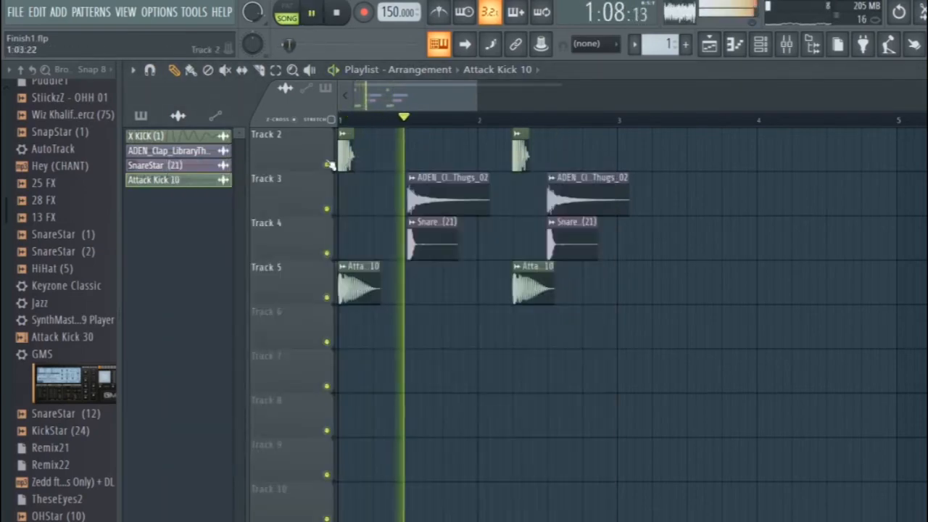
{"action": "double_click", "coordinate": [221, 139]}
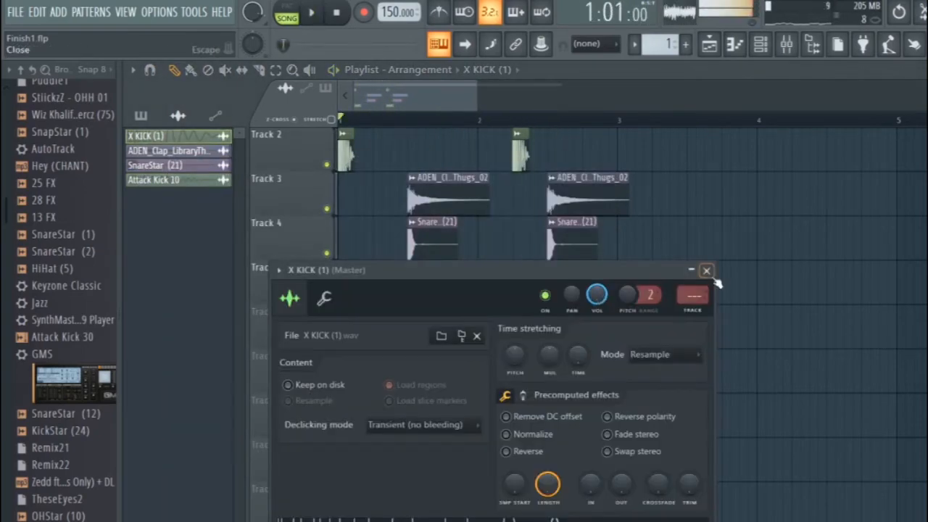
{"action": "key", "text": "space"}
{"action": "left_click", "coordinate": [706, 271]}
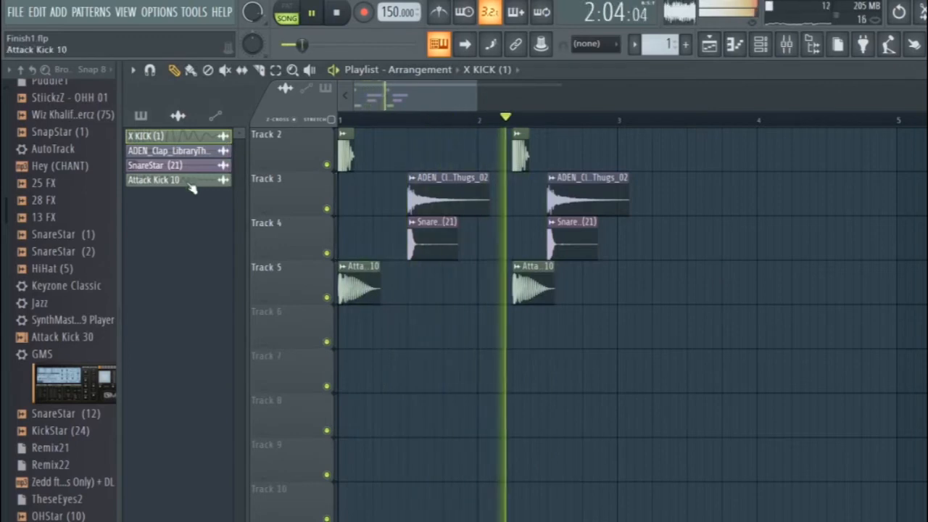
Step: Clone the Attack Kick 10 sample and reverse the clone
{"action": "right_click", "coordinate": [191, 187]}
{"action": "left_click", "coordinate": [207, 330]}
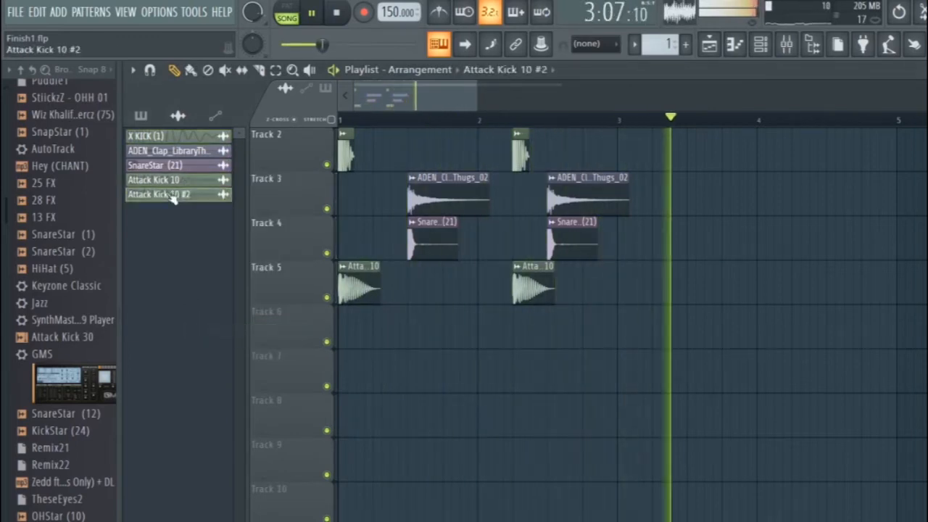
{"action": "double_click", "coordinate": [174, 196]}
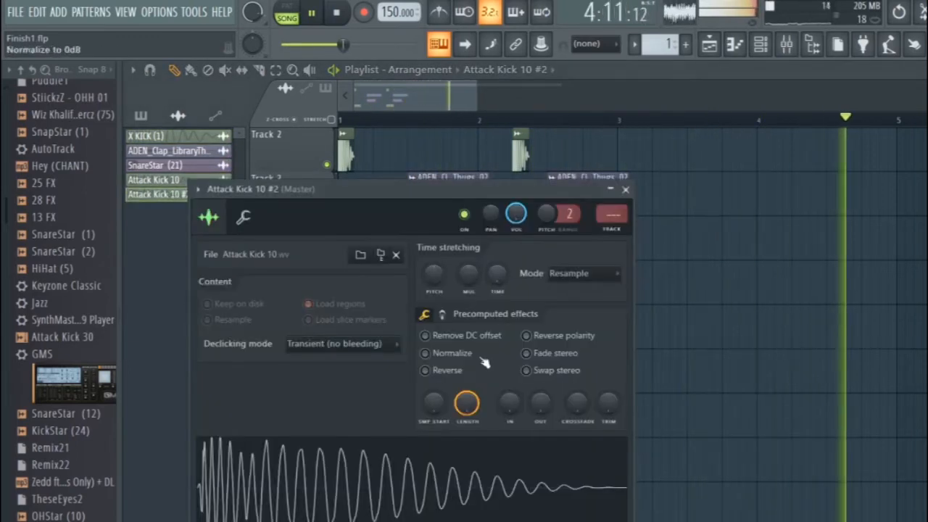
{"action": "left_click", "coordinate": [435, 370]}
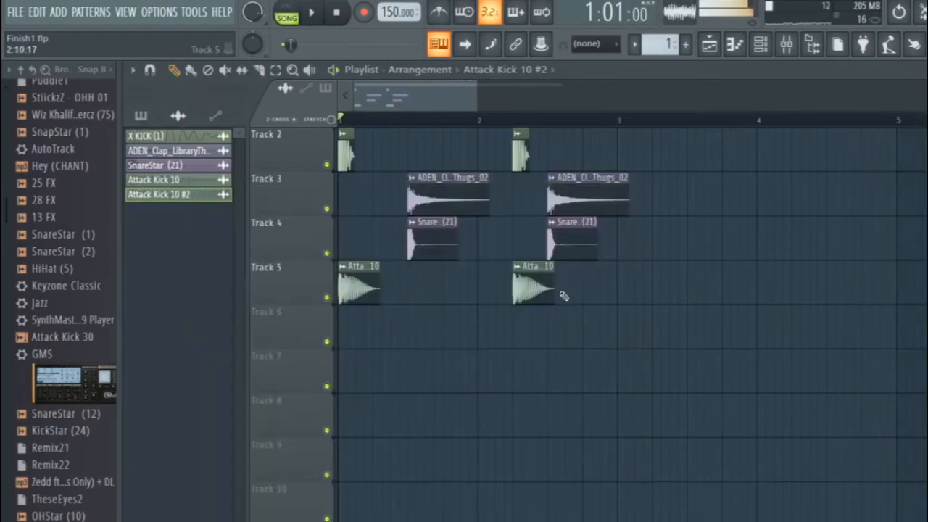
Step: Place the reversed Attack Kick 10 #2 on track 6 so that it ends where the bar 2 kick starts
{"action": "scroll", "coordinate": [499, 327], "scroll_direction": "up", "scroll_amount": 3}
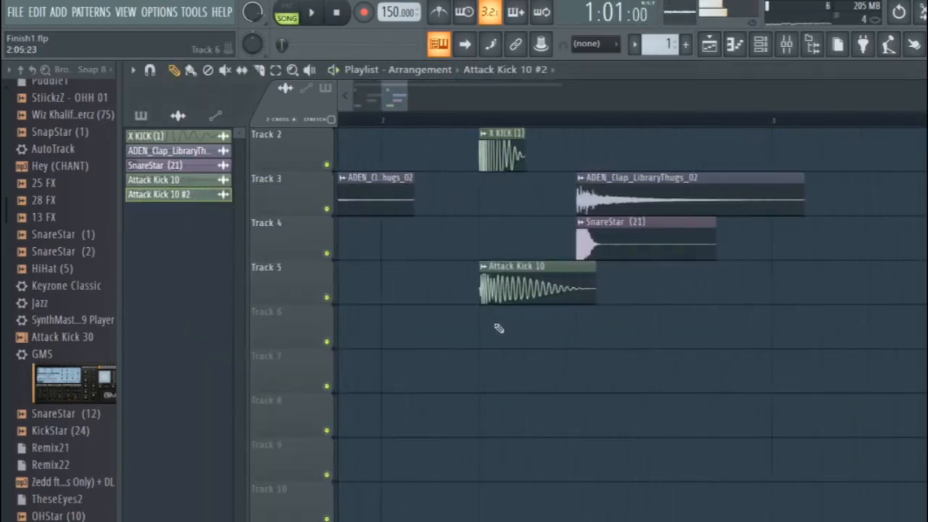
{"action": "scroll", "coordinate": [499, 328], "scroll_direction": "up", "scroll_amount": 2}
{"action": "left_click", "coordinate": [482, 335]}
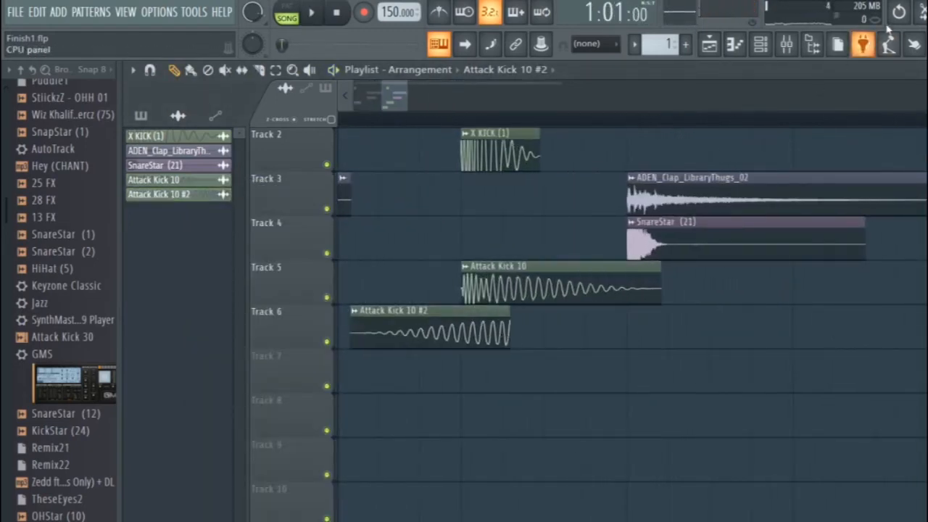
{"action": "left_click_drag", "start_coordinate": [476, 326], "coordinate": [390, 333]}
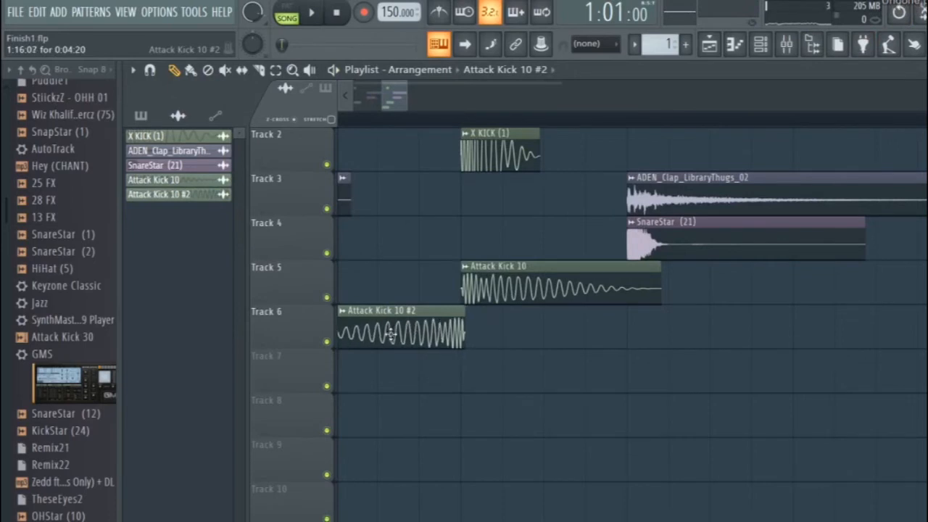
{"action": "scroll", "coordinate": [499, 367], "scroll_direction": "down", "scroll_amount": 5}
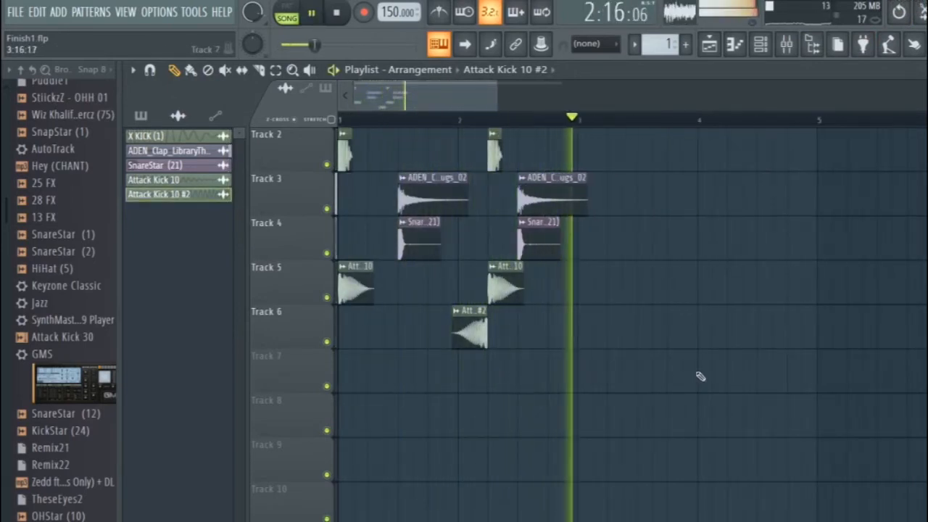
Step: Duplicate all drum clips on tracks 2 to 6 and align the copy with the start of bar 3
{"action": "left_click_drag", "start_coordinate": [693, 375], "coordinate": [151, 151]}
{"action": "scroll", "coordinate": [538, 305], "scroll_direction": "up", "scroll_amount": 1}
{"action": "scroll", "coordinate": [539, 305], "scroll_direction": "up", "scroll_amount": 1}
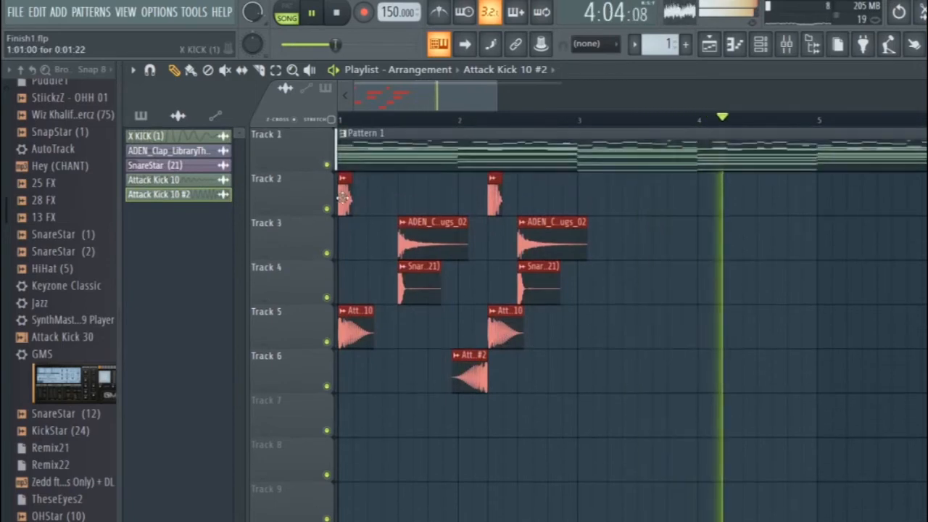
{"action": "key", "text": "ctrl+b"}
{"action": "scroll", "coordinate": [580, 205], "scroll_direction": "up", "scroll_amount": 5}
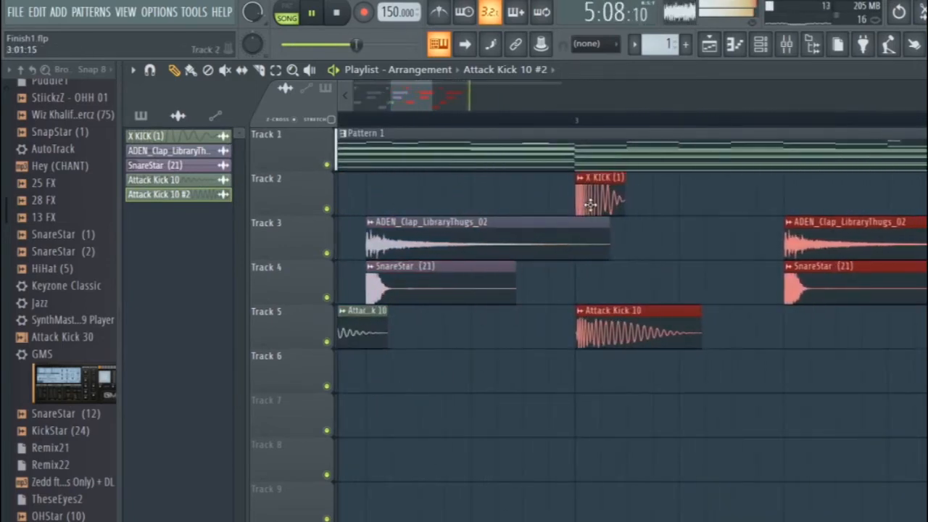
{"action": "left_click_drag", "start_coordinate": [599, 200], "coordinate": [604, 201]}
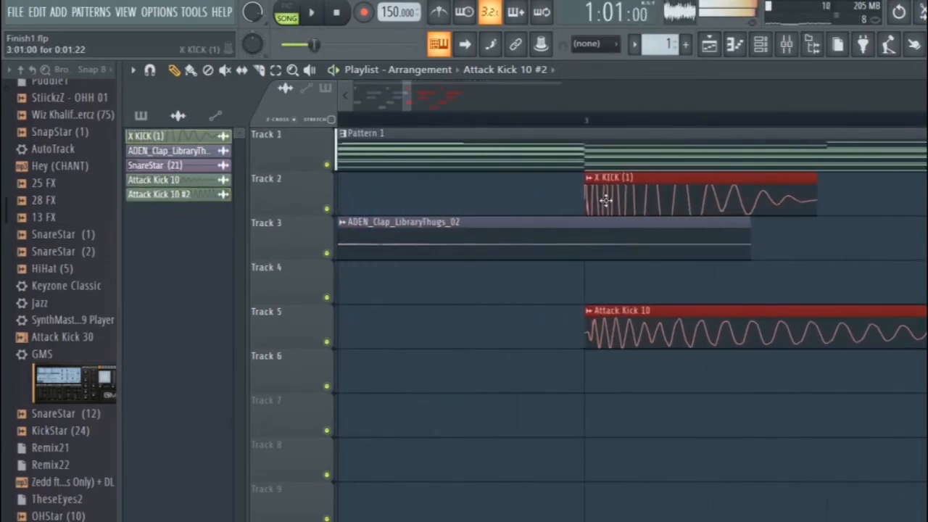
{"action": "scroll", "coordinate": [604, 200], "scroll_direction": "down", "scroll_amount": 6}
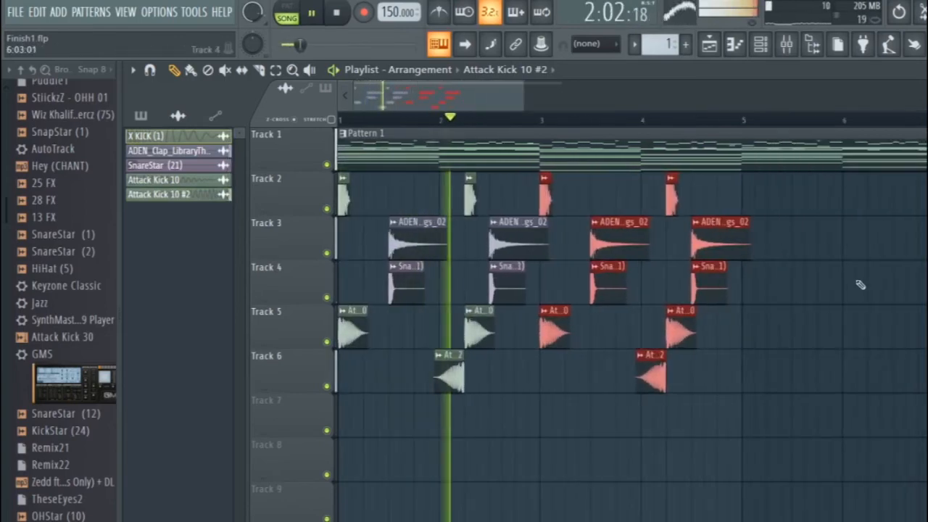
Step: Duplicate the drum clips on tracks 2 to 6 so the copies fill bars 5 to 8, and check their alignment
{"action": "left_click_drag", "start_coordinate": [834, 425], "coordinate": [242, 212]}
{"action": "key", "text": "ctrl+b"}
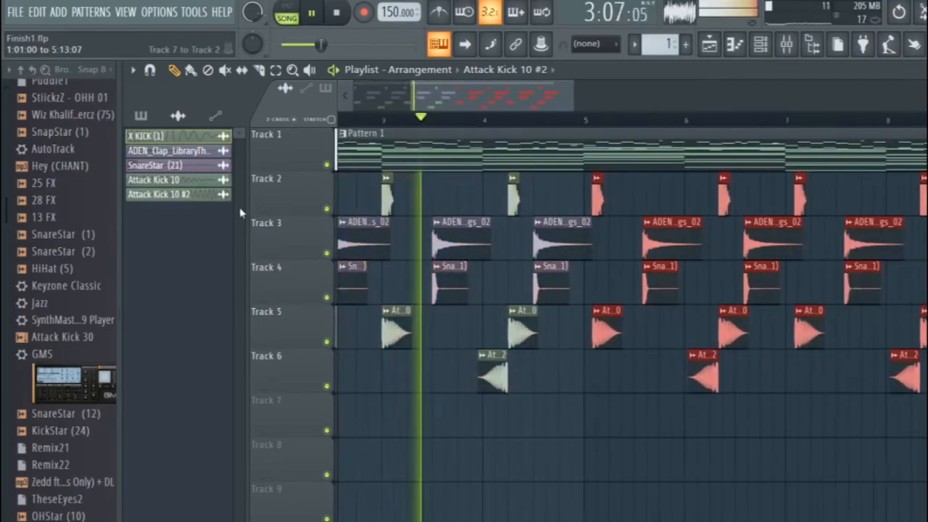
{"action": "scroll", "coordinate": [573, 200], "scroll_direction": "up", "scroll_amount": 5}
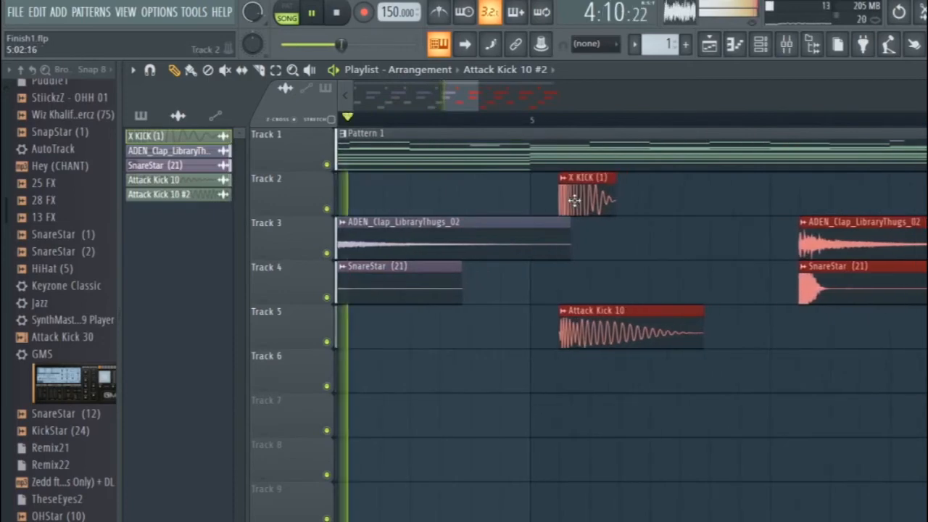
{"action": "scroll", "coordinate": [574, 200], "scroll_direction": "up", "scroll_amount": 4}
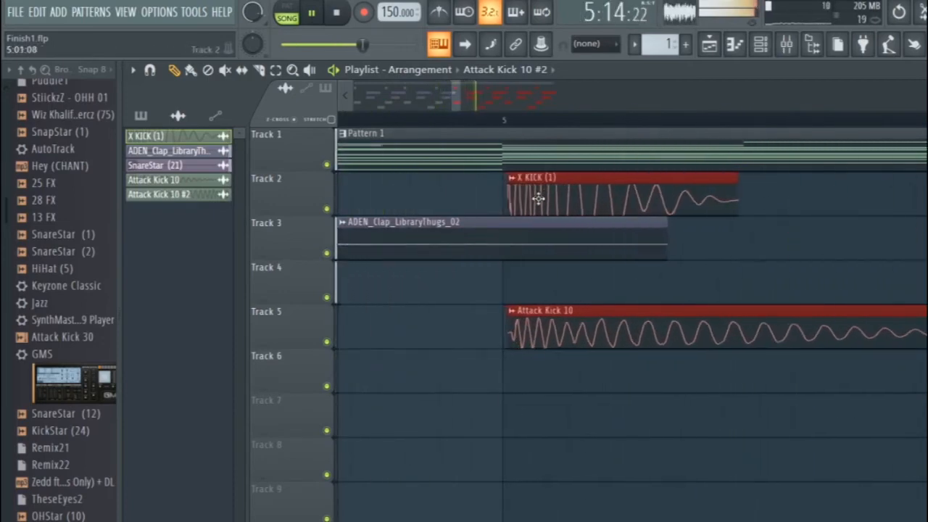
{"action": "scroll", "coordinate": [540, 210], "scroll_direction": "down", "scroll_amount": 8}
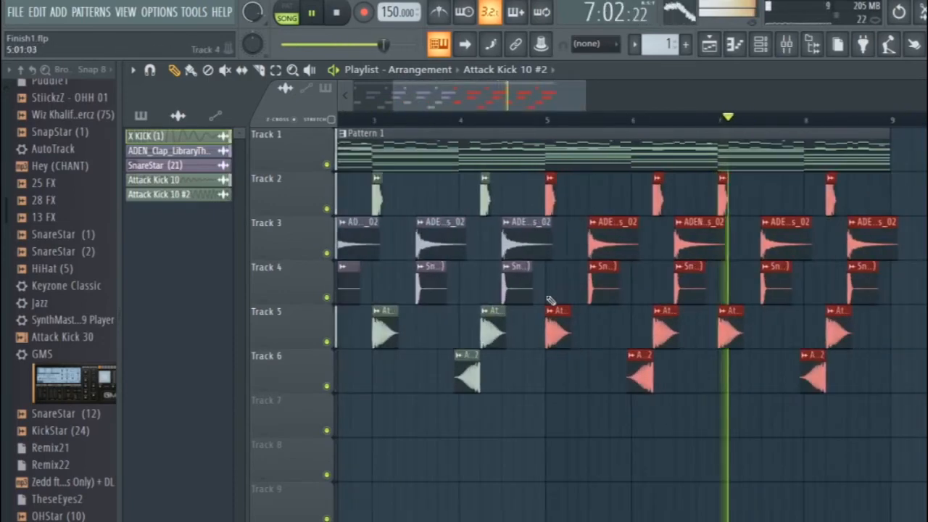
{"action": "scroll", "coordinate": [551, 299], "scroll_direction": "down", "scroll_amount": 4}
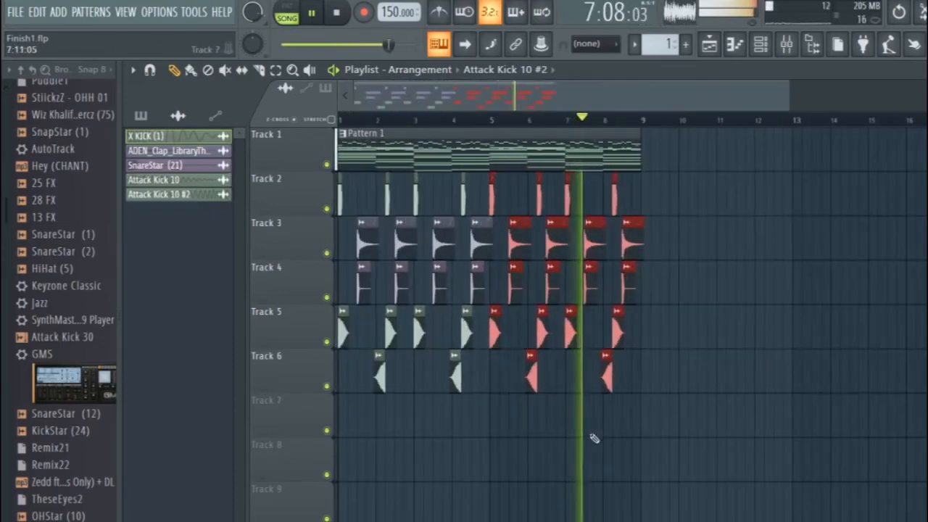
Step: Insert a Sytrus synth channel directly above the X KICK (1) channel in the channel rack
{"action": "left_click", "coordinate": [766, 45]}
{"action": "left_click", "coordinate": [321, 73]}
{"action": "left_click", "coordinate": [320, 90]}
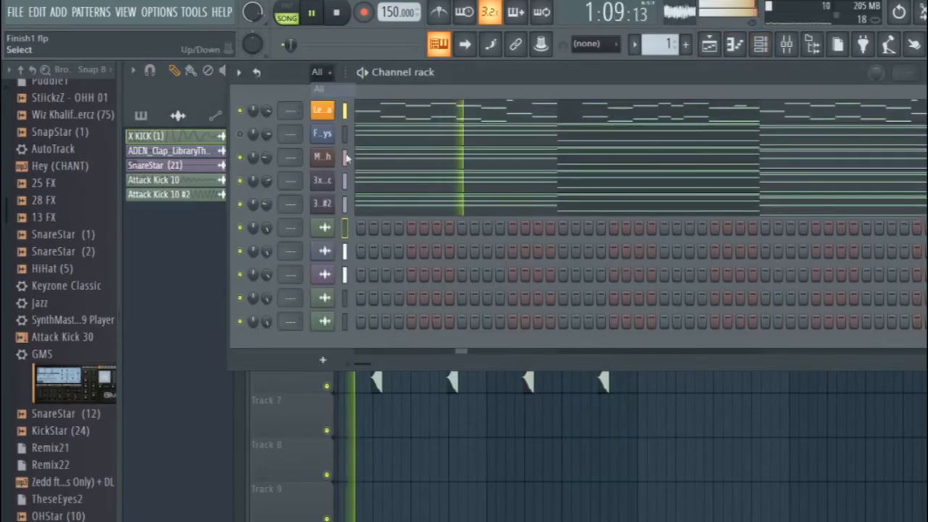
{"action": "right_click", "coordinate": [333, 219]}
{"action": "mouse_move", "coordinate": [403, 338]}
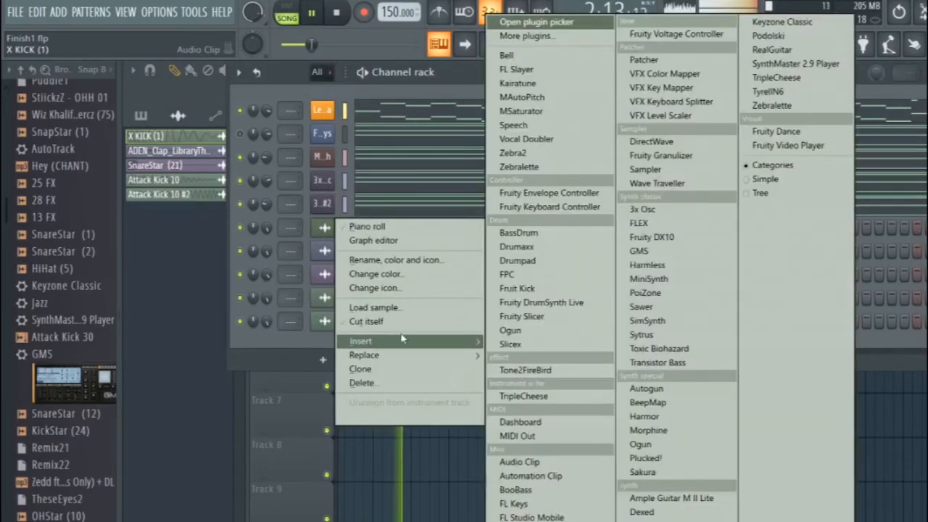
{"action": "left_click", "coordinate": [642, 334]}
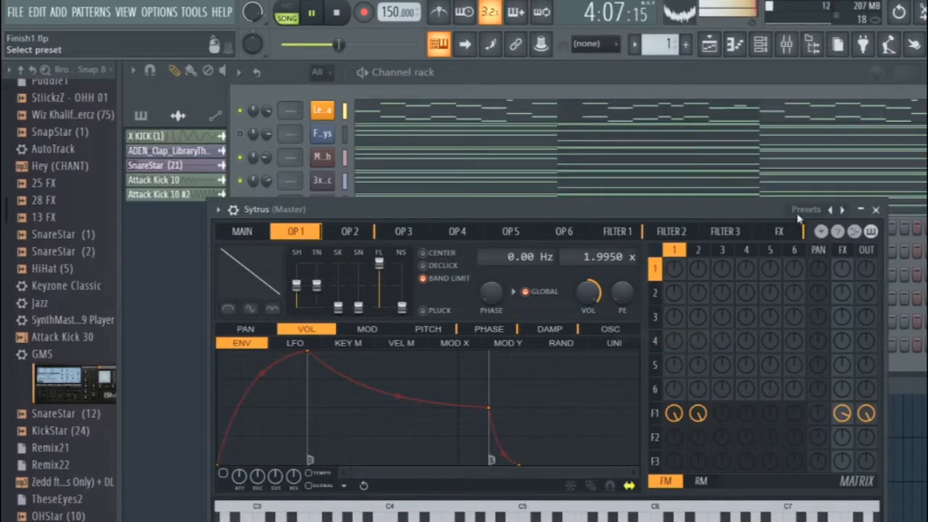
Step: Load the Sub bass 2 preset into Sytrus and close the plugin window
{"action": "left_click", "coordinate": [801, 213]}
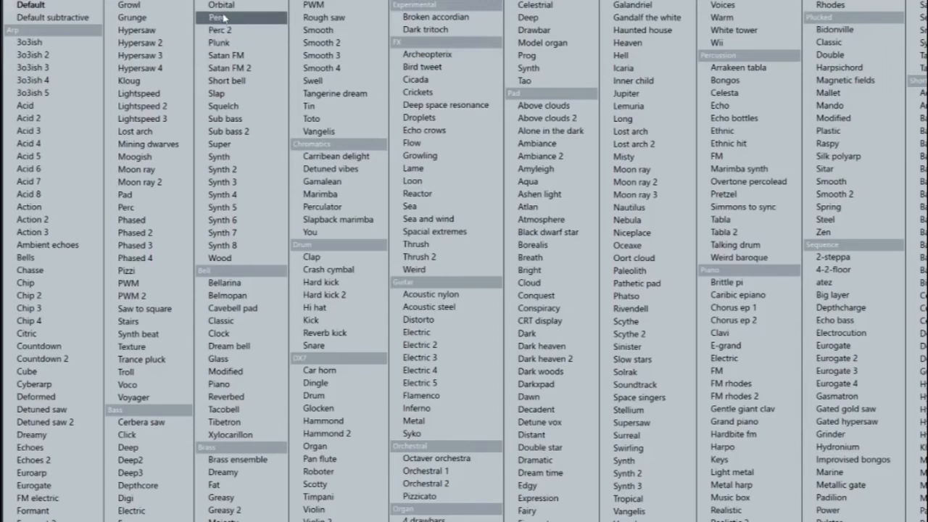
{"action": "left_click", "coordinate": [232, 133]}
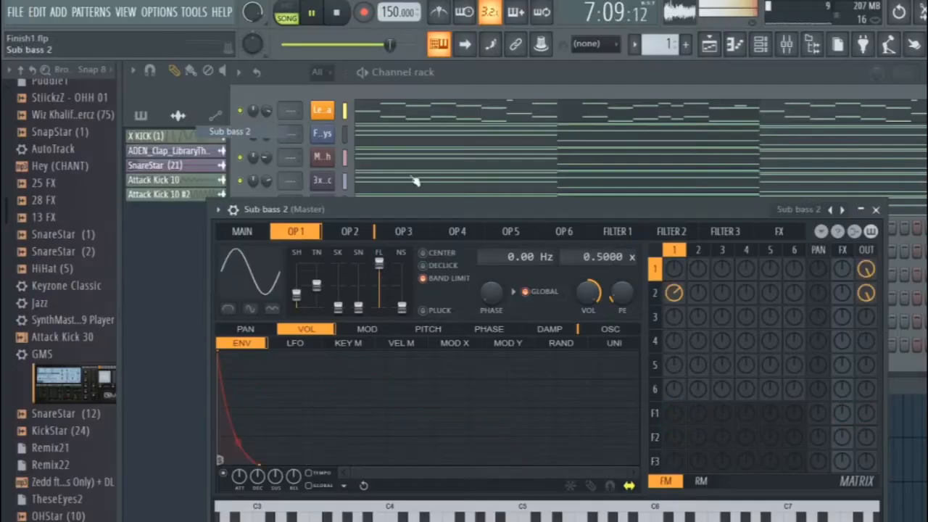
{"action": "key", "text": "space"}
{"action": "left_click", "coordinate": [874, 210]}
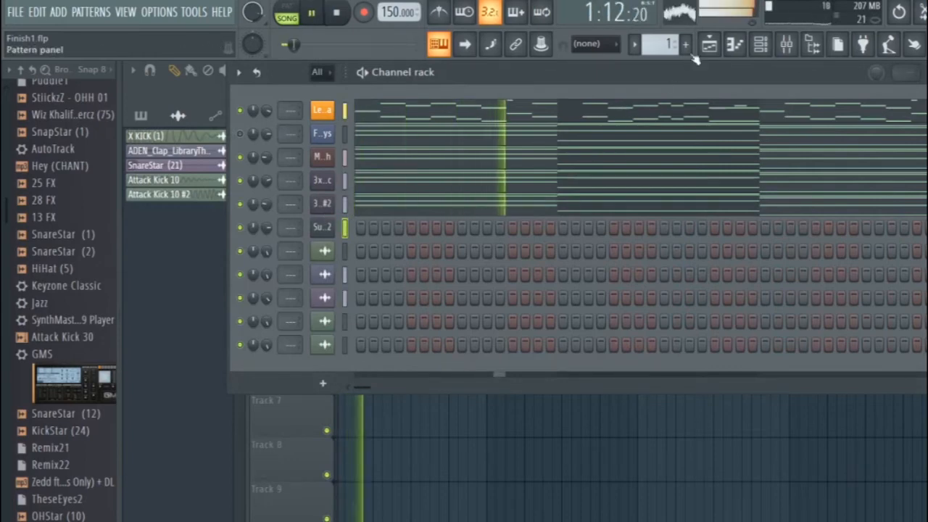
Step: Draw a D6 note filling bar 1 in the Sub bass 2 piano roll
{"action": "key", "text": "space"}
{"action": "left_click", "coordinate": [736, 45]}
{"action": "scroll", "coordinate": [319, 297], "scroll_direction": "down", "scroll_amount": 4}
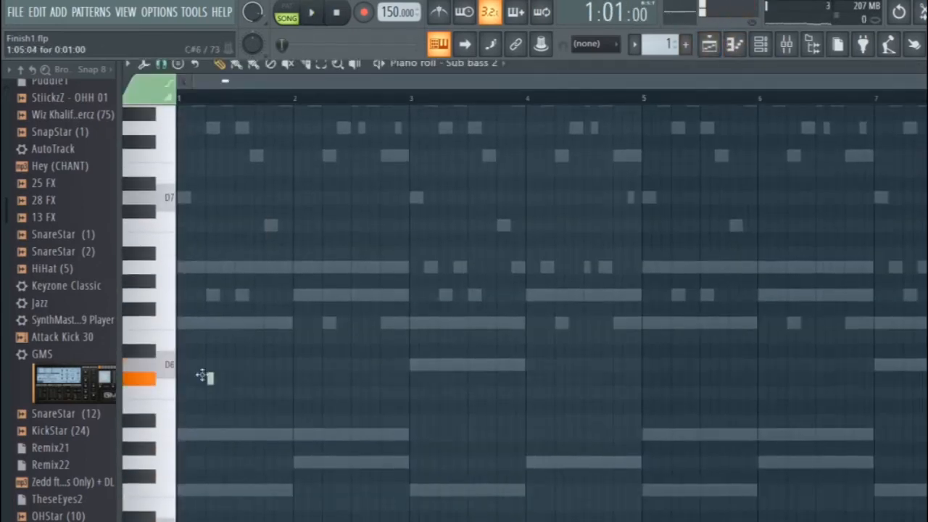
{"action": "scroll", "coordinate": [174, 248], "scroll_direction": "up", "scroll_amount": 4}
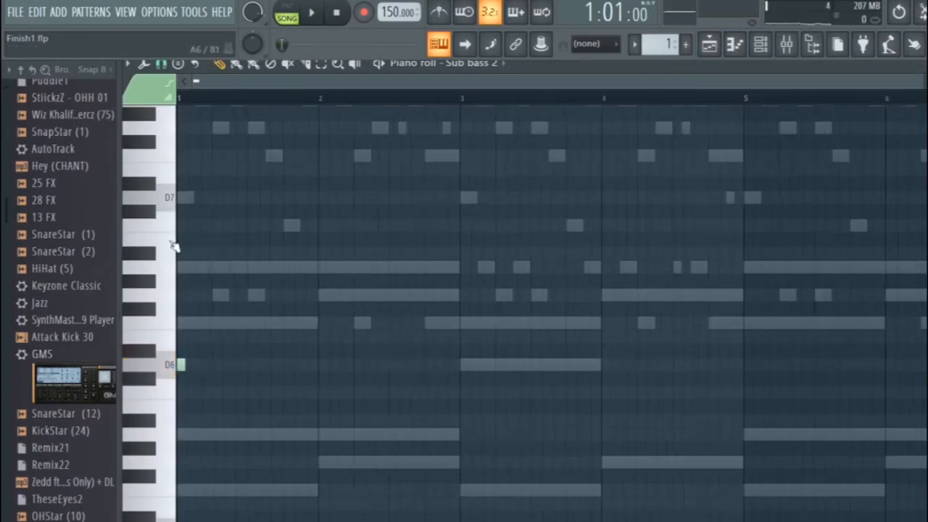
{"action": "left_click_drag", "start_coordinate": [192, 365], "coordinate": [623, 375]}
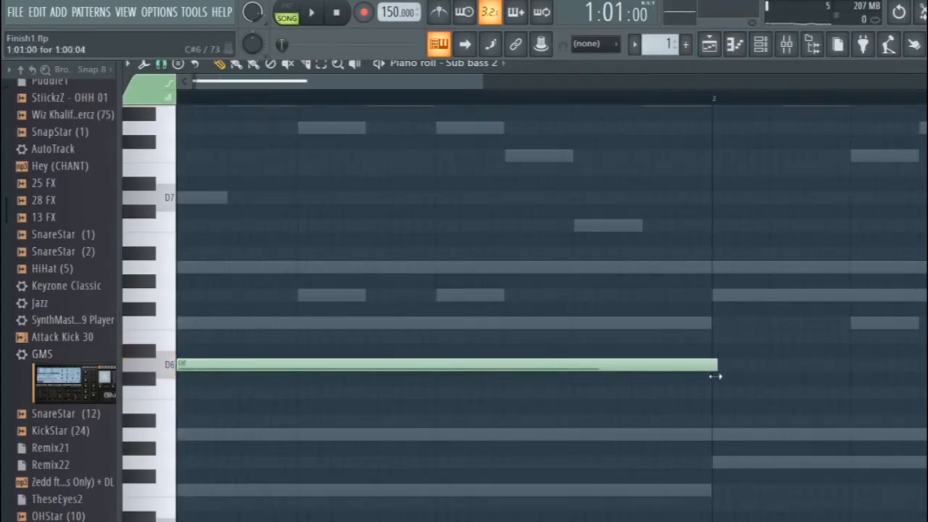
{"action": "left_click_drag", "start_coordinate": [715, 376], "coordinate": [709, 378]}
{"action": "key", "text": "space"}
Step: Add an F5 note filling bar 2, audition the bass line and raise both notes one octave
{"action": "scroll", "coordinate": [707, 381], "scroll_direction": "down", "scroll_amount": 5}
{"action": "left_click_drag", "start_coordinate": [508, 438], "coordinate": [427, 417]}
{"action": "key", "text": "space"}
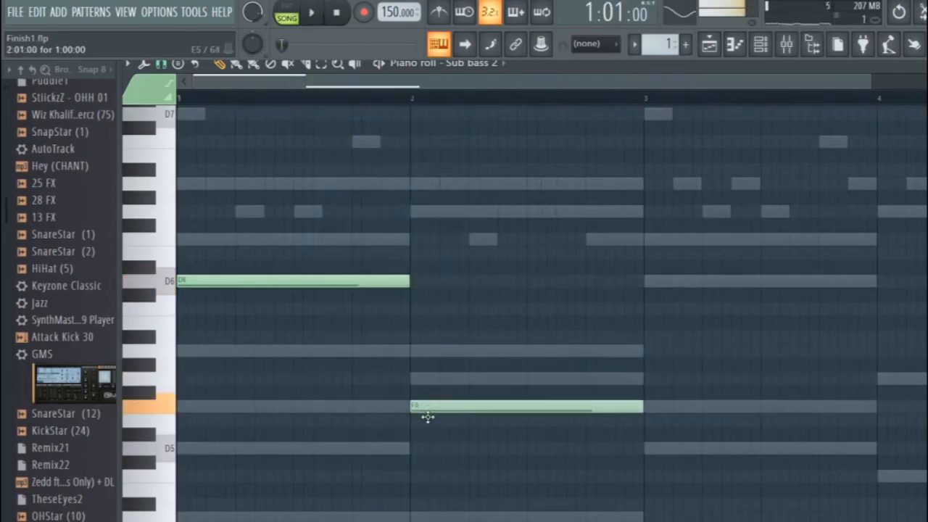
{"action": "key", "text": "space"}
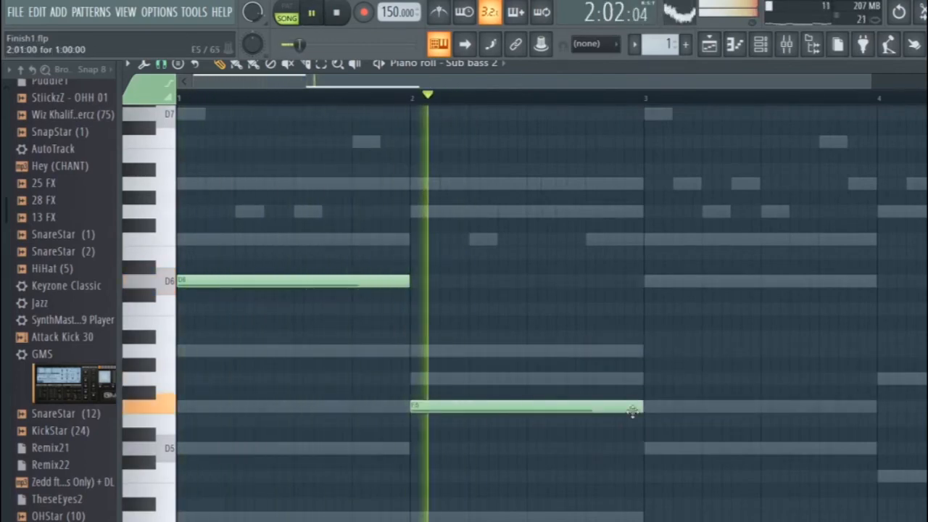
{"action": "key", "text": "ctrl+Up"}
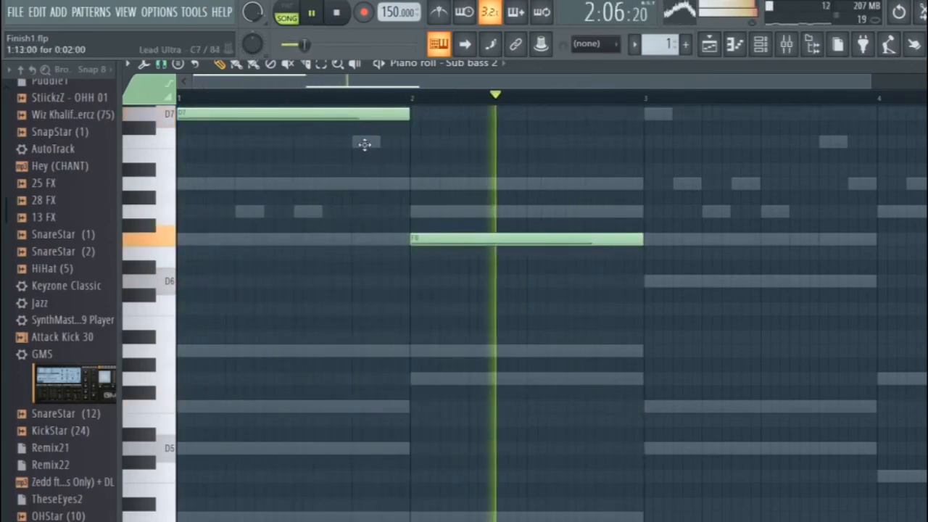
Step: Add a one-bar A#6 note in bar 3 and a one-bar C7 note in bar 4
{"action": "key", "text": "space"}
{"action": "mouse_move", "coordinate": [667, 304]}
{"action": "left_mouse_down"}
{"action": "mouse_move", "coordinate": [638, 154]}
{"action": "mouse_move", "coordinate": [649, 194]}
{"action": "mouse_move", "coordinate": [644, 170]}
{"action": "left_mouse_up"}
{"action": "scroll", "coordinate": [679, 190], "scroll_direction": "down", "scroll_amount": 3}
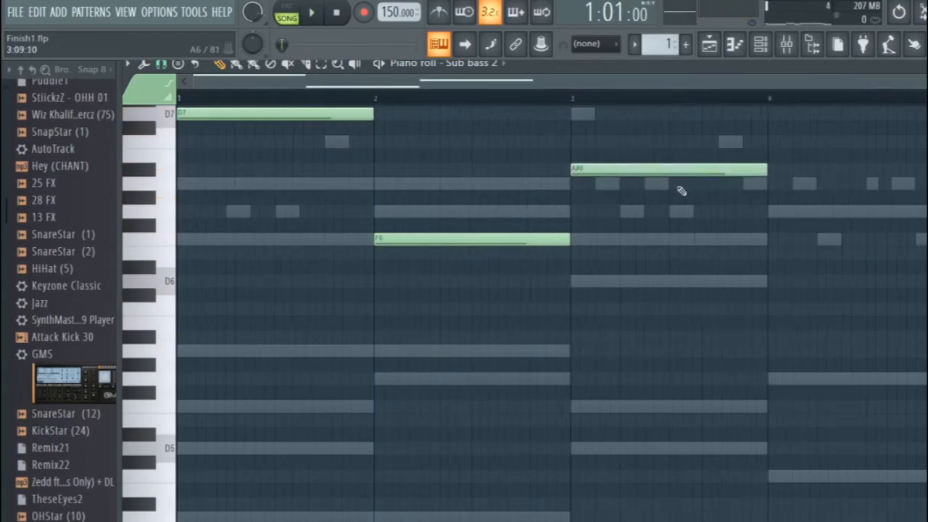
{"action": "mouse_move", "coordinate": [549, 143]}
{"action": "left_mouse_down"}
{"action": "mouse_move", "coordinate": [535, 149]}
{"action": "mouse_move", "coordinate": [534, 133]}
{"action": "left_mouse_up"}
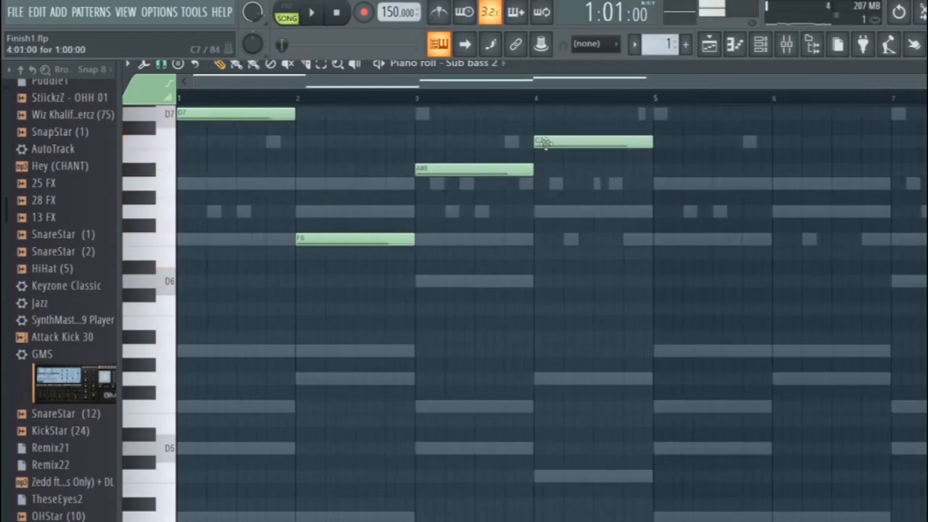
Step: Play back the four-bar bass line and duplicate it into bars 5 to 8
{"action": "key", "text": "space"}
{"action": "left_click", "coordinate": [243, 109]}
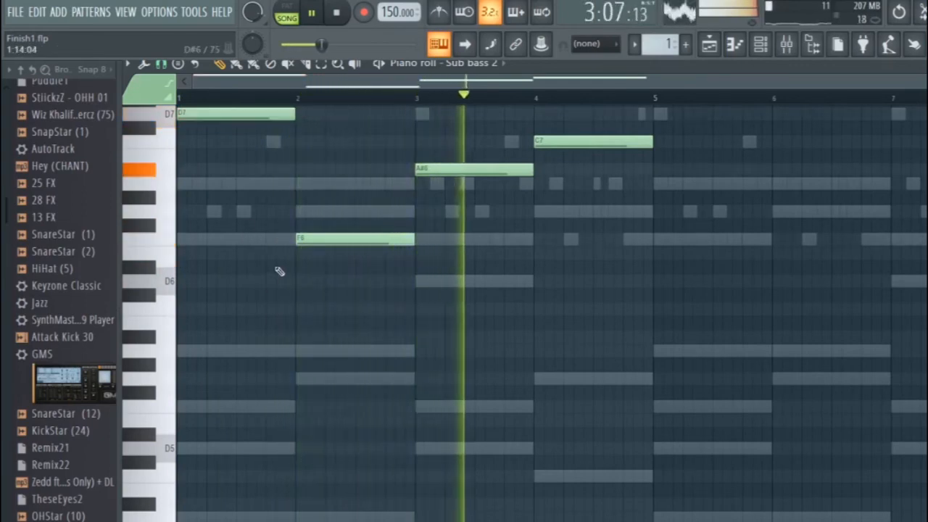
{"action": "key", "text": "ctrl+b"}
Step: Lower the D7 notes in bars 5 and 1 and the C7 note in bar 4 by one octave
{"action": "left_click_drag", "start_coordinate": [682, 141], "coordinate": [682, 89]}
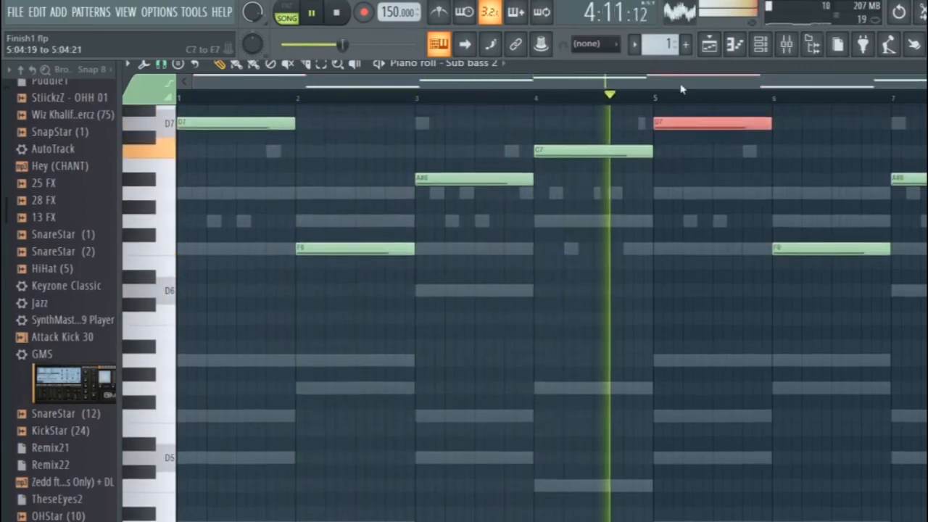
{"action": "key", "text": "ctrl+Down"}
{"action": "key", "text": "ctrl+d"}
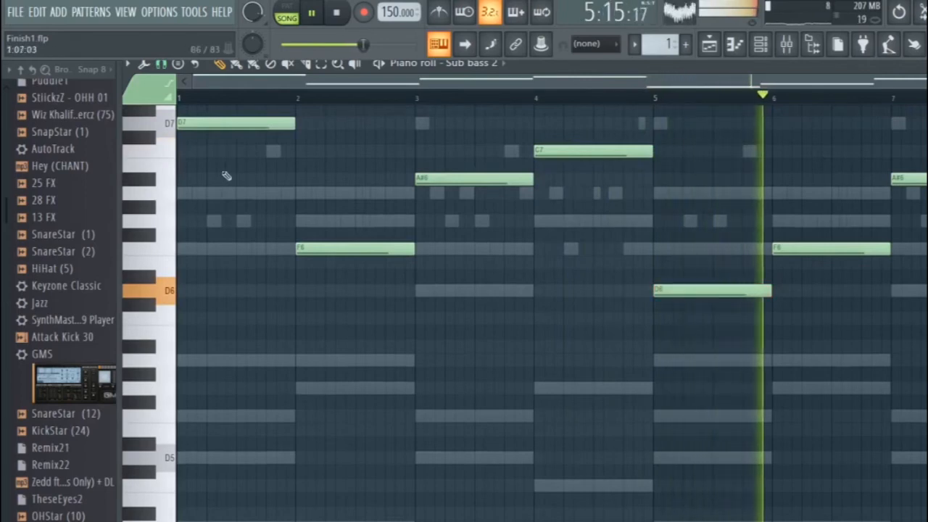
{"action": "left_click_drag", "start_coordinate": [226, 175], "coordinate": [183, 107]}
{"action": "key", "text": "ctrl+Down"}
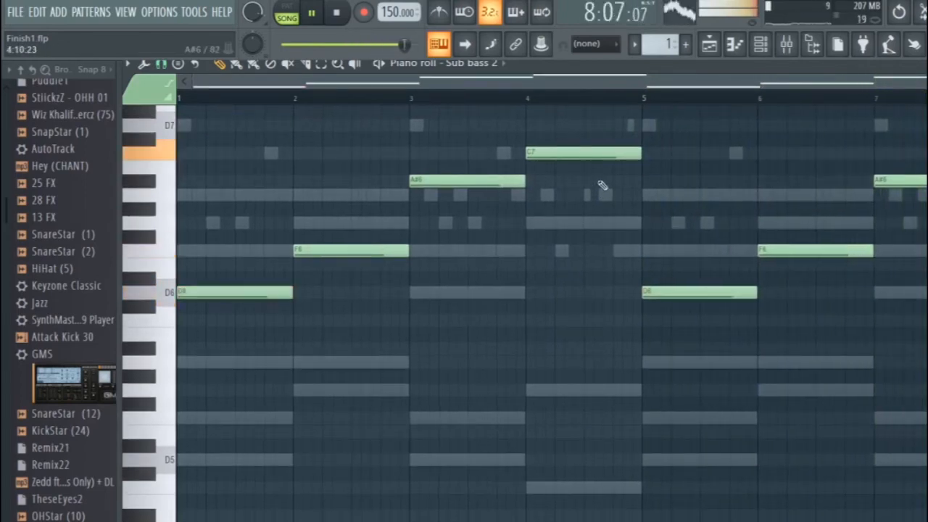
{"action": "key", "text": "ctrl+Down"}
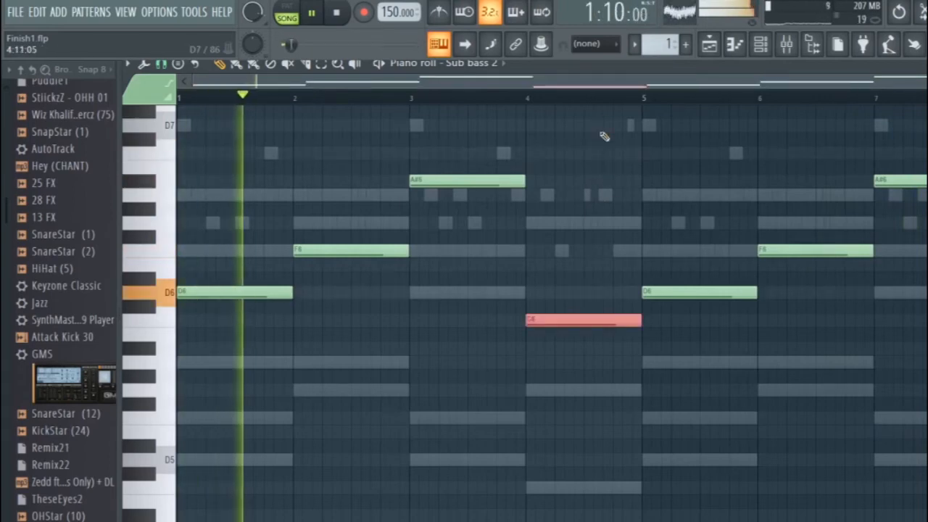
{"action": "key", "text": "ctrl+d"}
Step: Insert a GMS synth channel between Sub bass 2 and X KICK (1) in the channel rack
{"action": "left_click", "coordinate": [760, 45]}
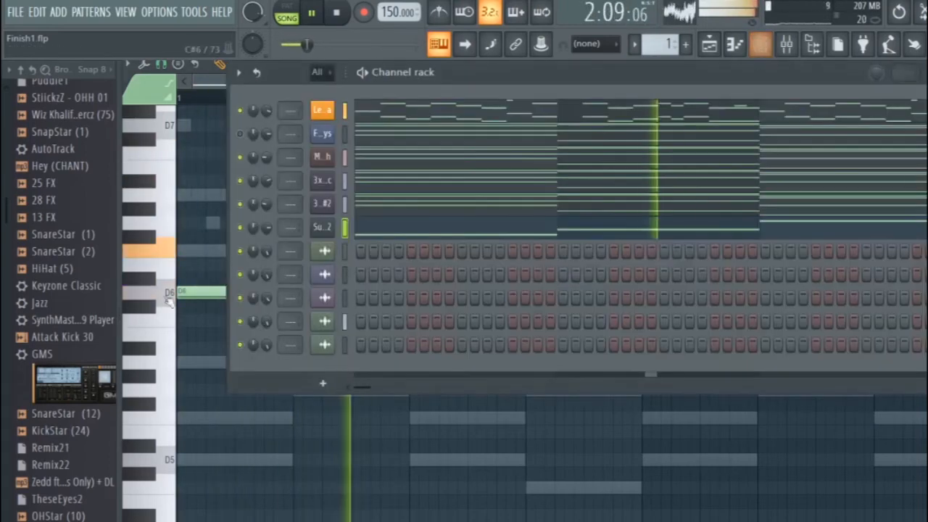
{"action": "right_click", "coordinate": [338, 246]}
{"action": "mouse_move", "coordinate": [367, 365]}
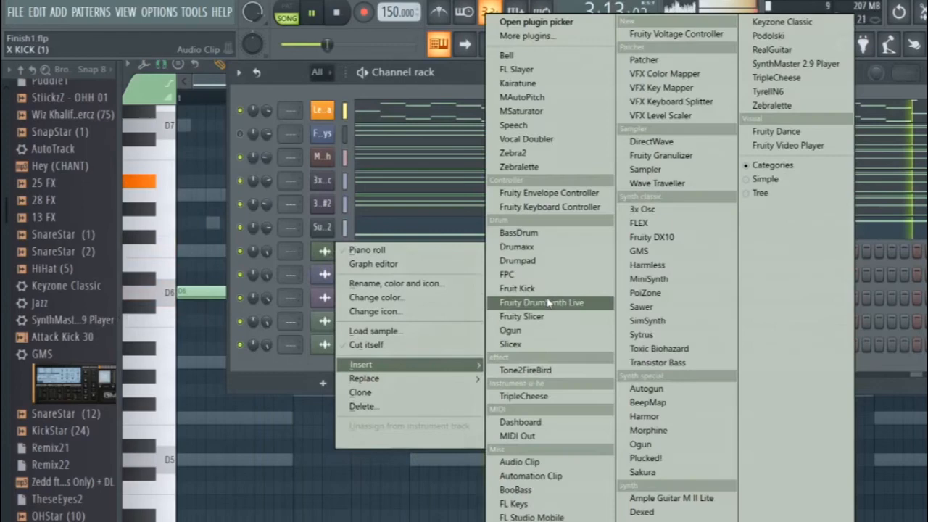
{"action": "left_click", "coordinate": [641, 251]}
Step: Load the Pure Bass preset from the Basses bank into GMS and close the presets library
{"action": "left_click", "coordinate": [439, 387]}
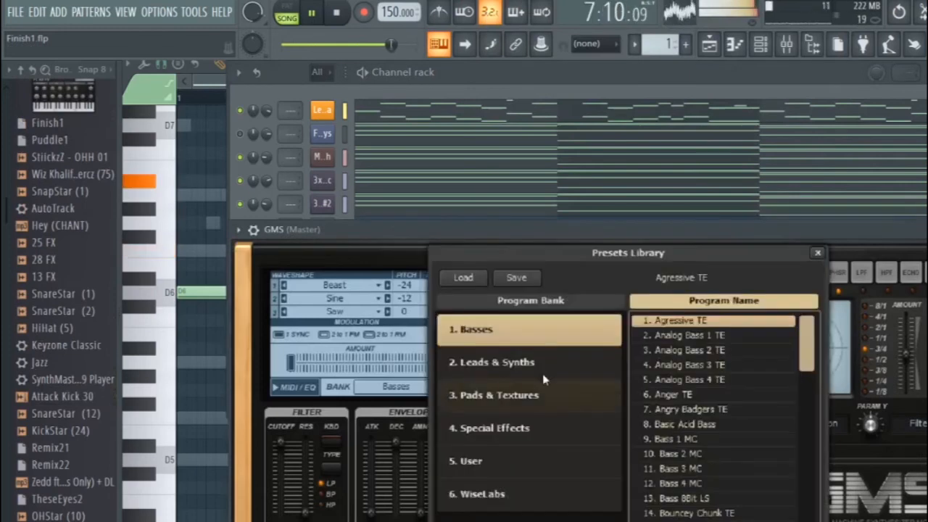
{"action": "scroll", "coordinate": [647, 360], "scroll_direction": "down", "scroll_amount": 10}
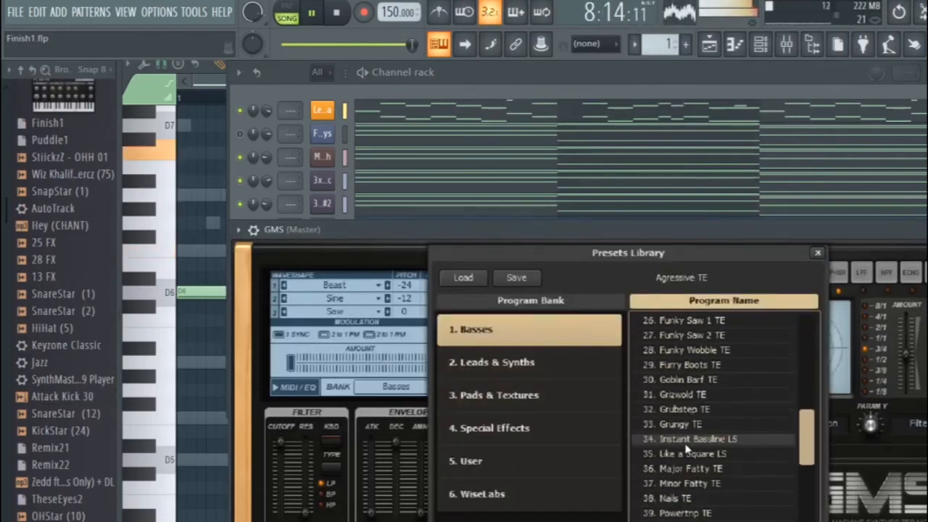
{"action": "left_click", "coordinate": [680, 498]}
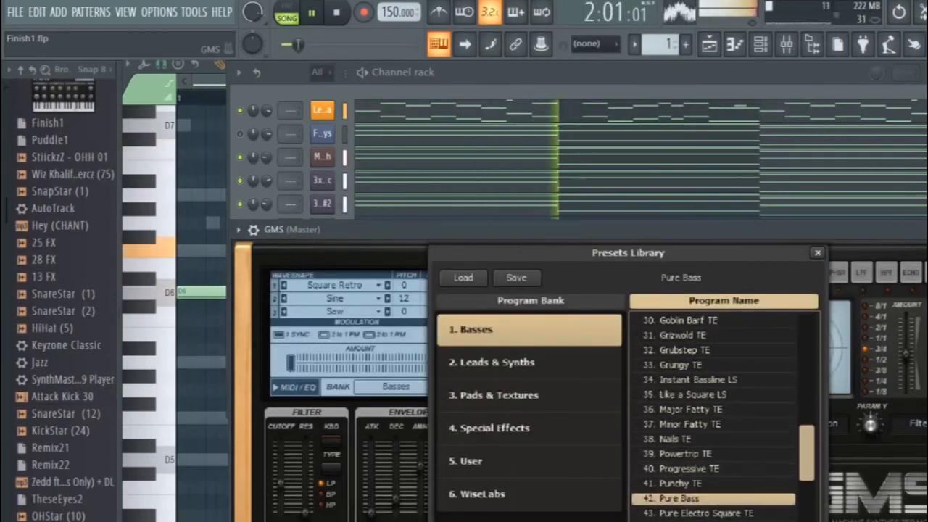
{"action": "left_click", "coordinate": [817, 253]}
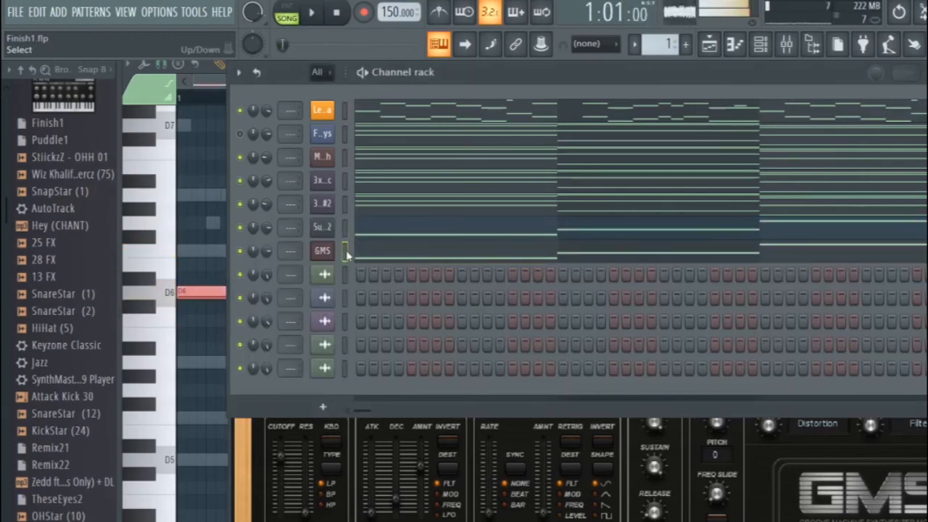
Step: Start song playback and set the waveform of the first GMS oscillator to Saw Mean
{"action": "key", "text": "space"}
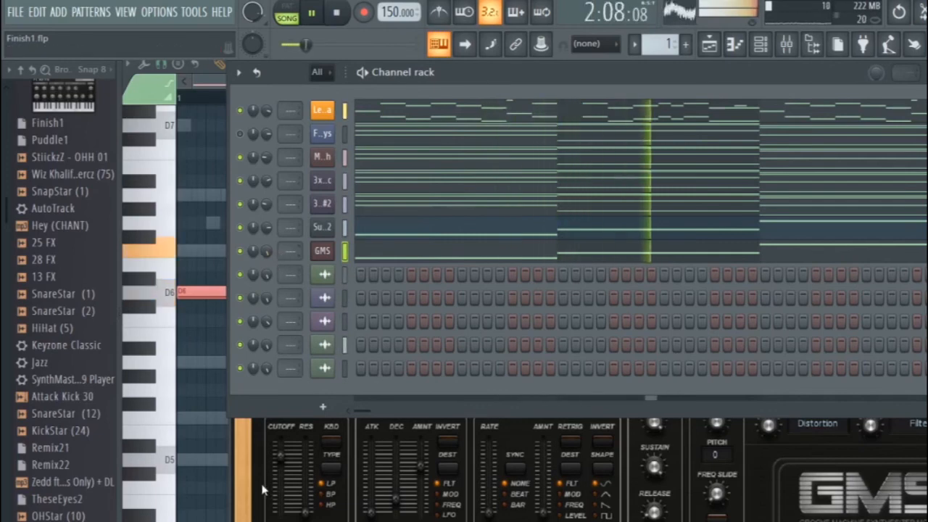
{"action": "left_click", "coordinate": [322, 250]}
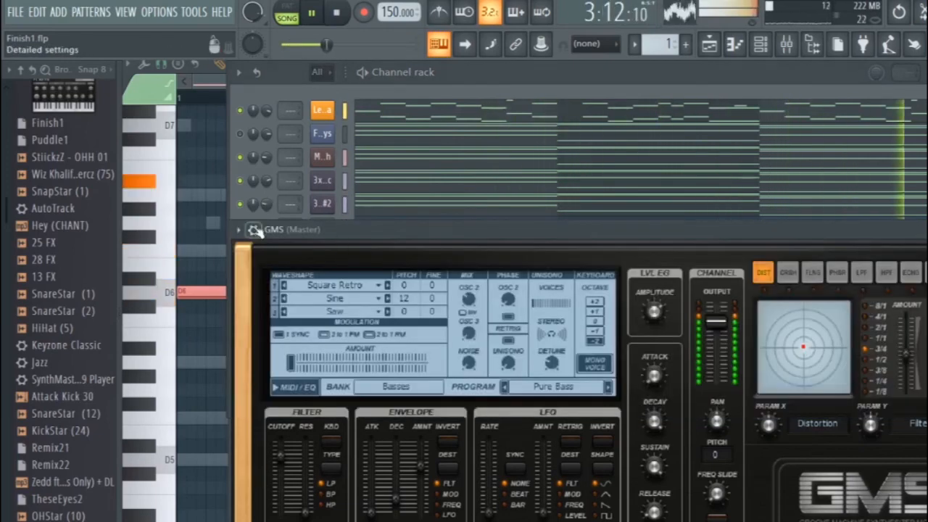
{"action": "left_click", "coordinate": [355, 287]}
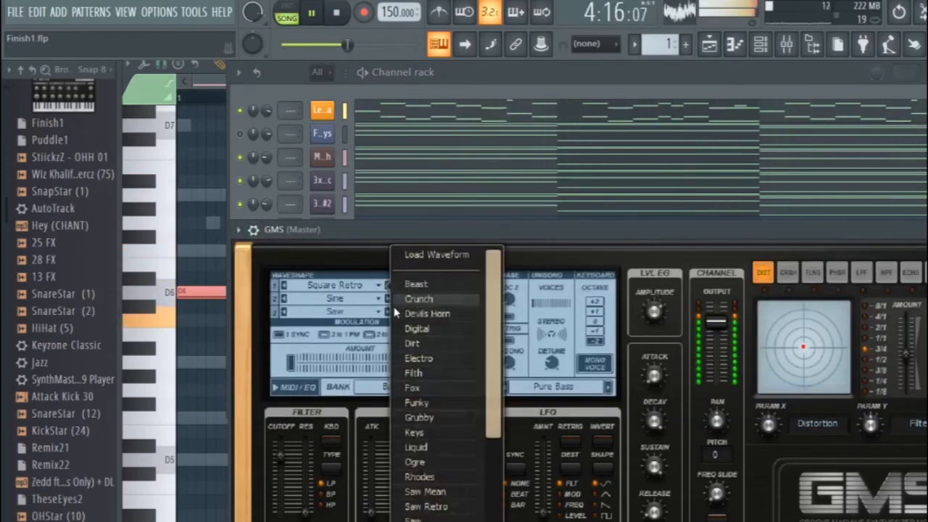
{"action": "left_click", "coordinate": [426, 491]}
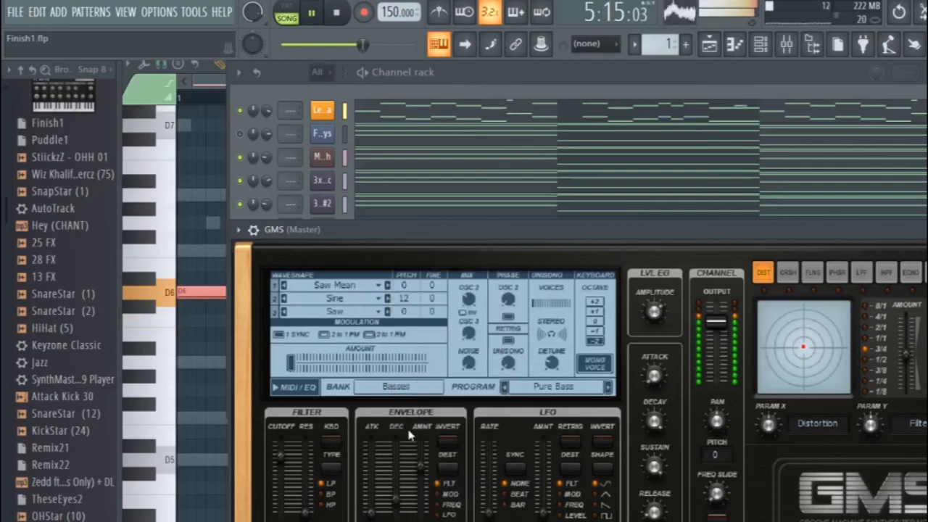
Step: Set the second GMS oscillator to the Dirt waveform and the third to Saw Mean, and close the GMS window
{"action": "left_click", "coordinate": [336, 299]}
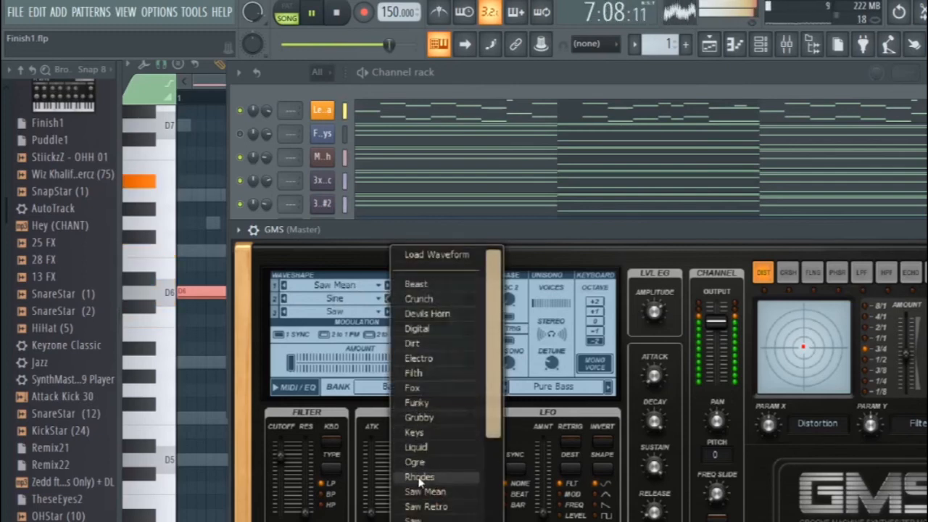
{"action": "scroll", "coordinate": [417, 478], "scroll_direction": "up", "scroll_amount": 2}
{"action": "left_click", "coordinate": [411, 348]}
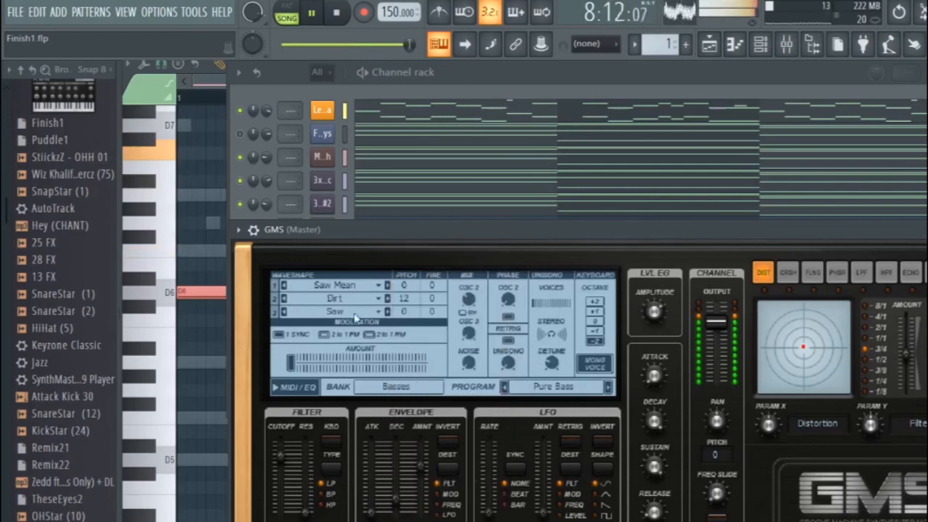
{"action": "left_click", "coordinate": [336, 311]}
{"action": "left_click", "coordinate": [440, 494]}
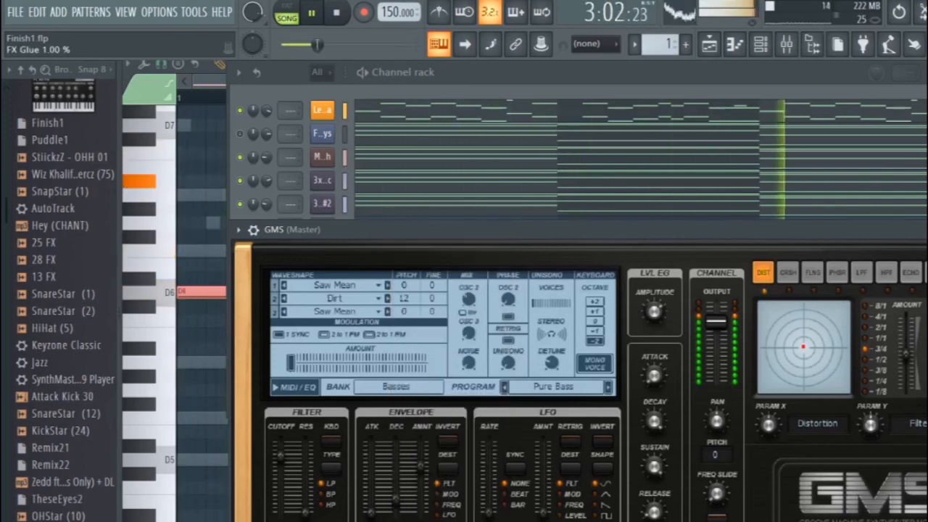
{"action": "left_click_drag", "start_coordinate": [736, 233], "coordinate": [560, 256]}
{"action": "left_click", "coordinate": [838, 252]}
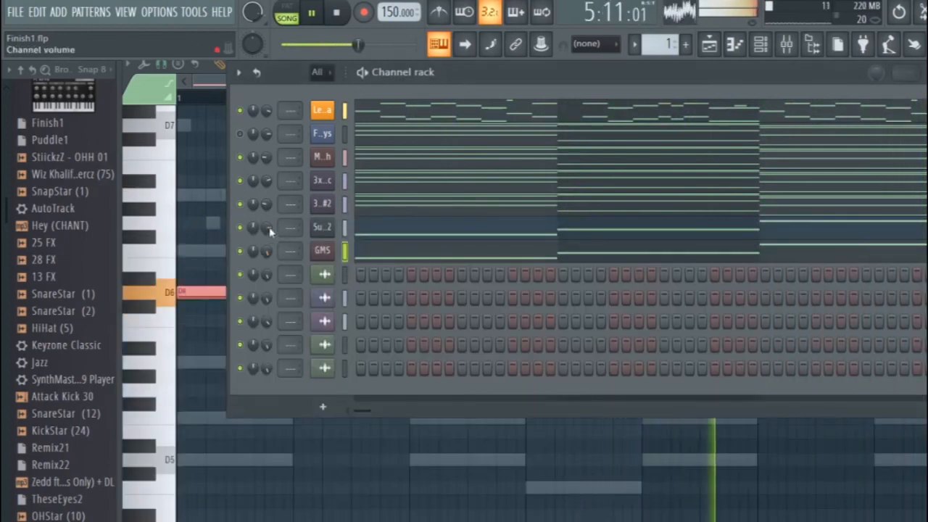
Step: Rebalance the channel volumes of Sub bass 2 and the 3x Osc chord layers, and unmute the second channel in the rack
{"action": "left_click_drag", "start_coordinate": [269, 228], "coordinate": [267, 217]}
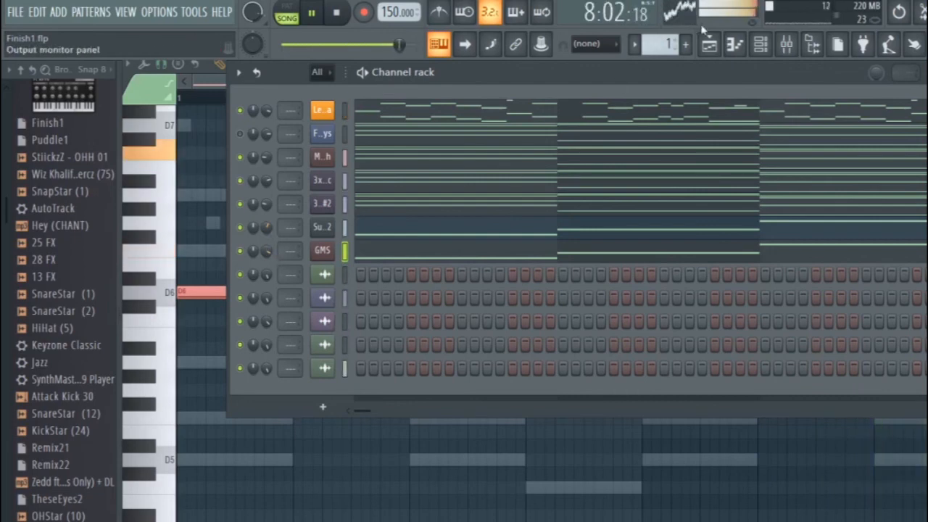
{"action": "left_click", "coordinate": [734, 46]}
{"action": "key", "text": "ctrl+Down"}
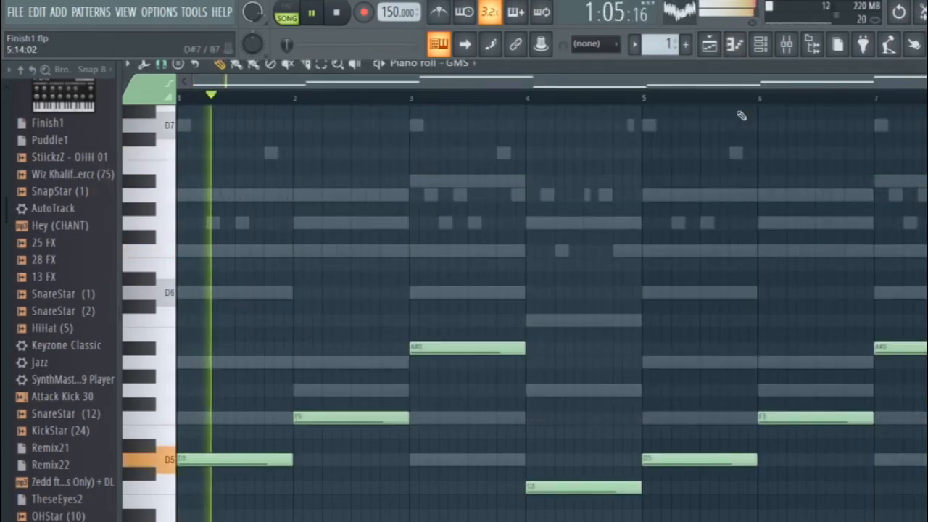
{"action": "key", "text": "F6"}
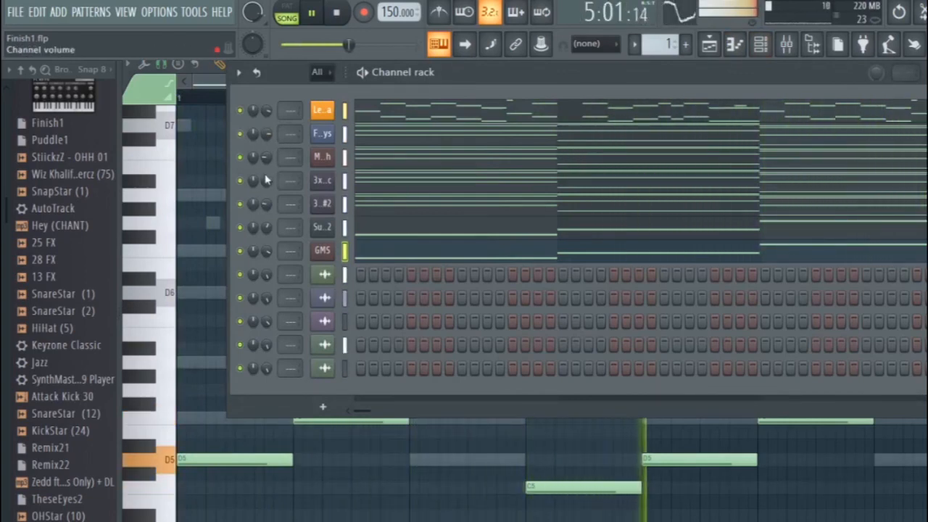
{"action": "left_click_drag", "start_coordinate": [267, 205], "coordinate": [267, 199]}
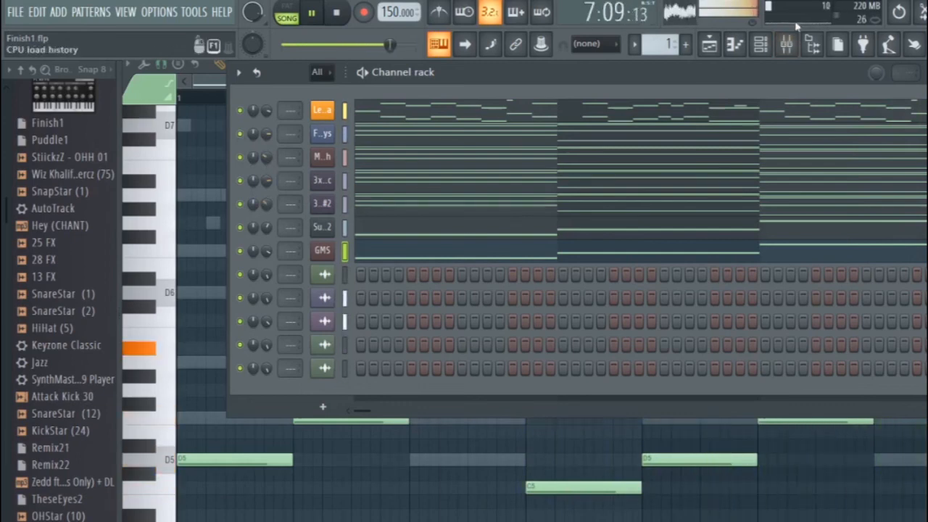
Step: Add a new, empty pattern 2 for the GMS channel with its piano roll in view
{"action": "left_click", "coordinate": [736, 45]}
{"action": "left_click", "coordinate": [685, 45]}
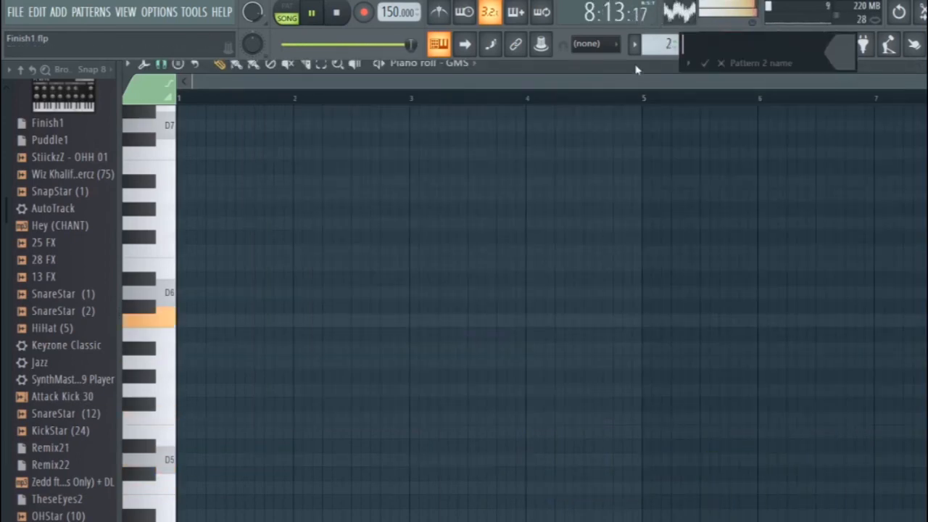